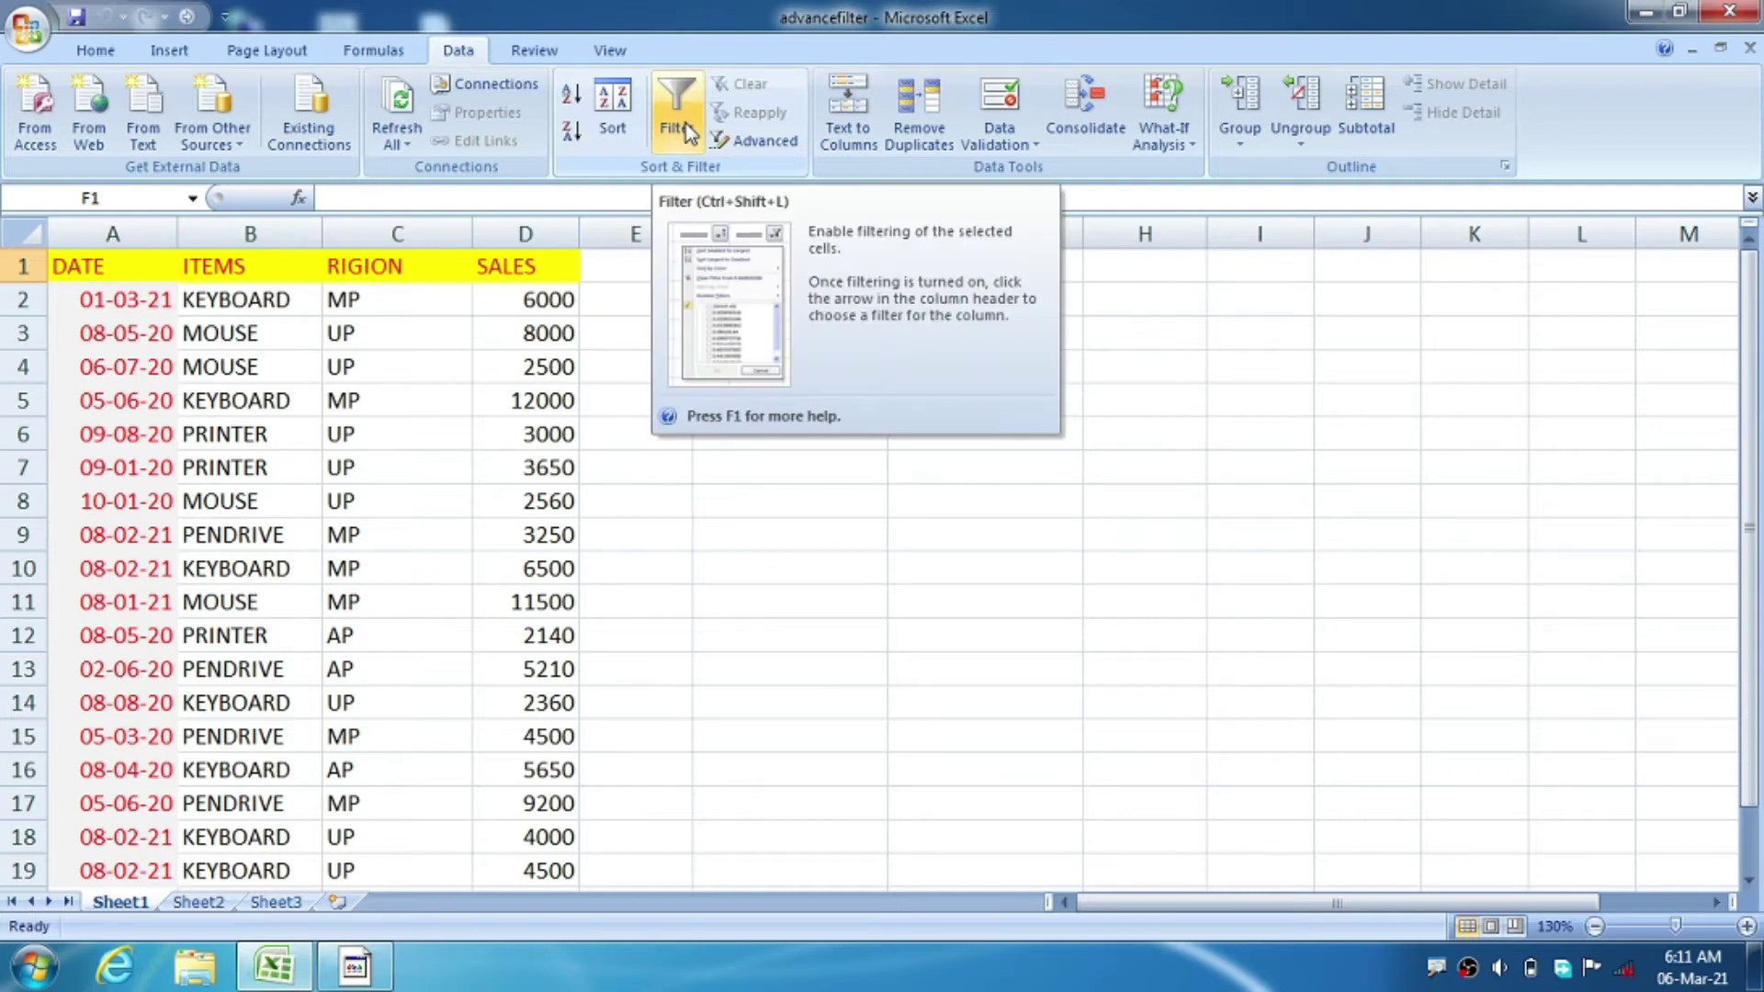
# Turn on column filtering and restrict the ITEMS column to KEYBOARD only.
pyautogui.press('Left')
pyautogui.press('Left')
pyautogui.press('Left')
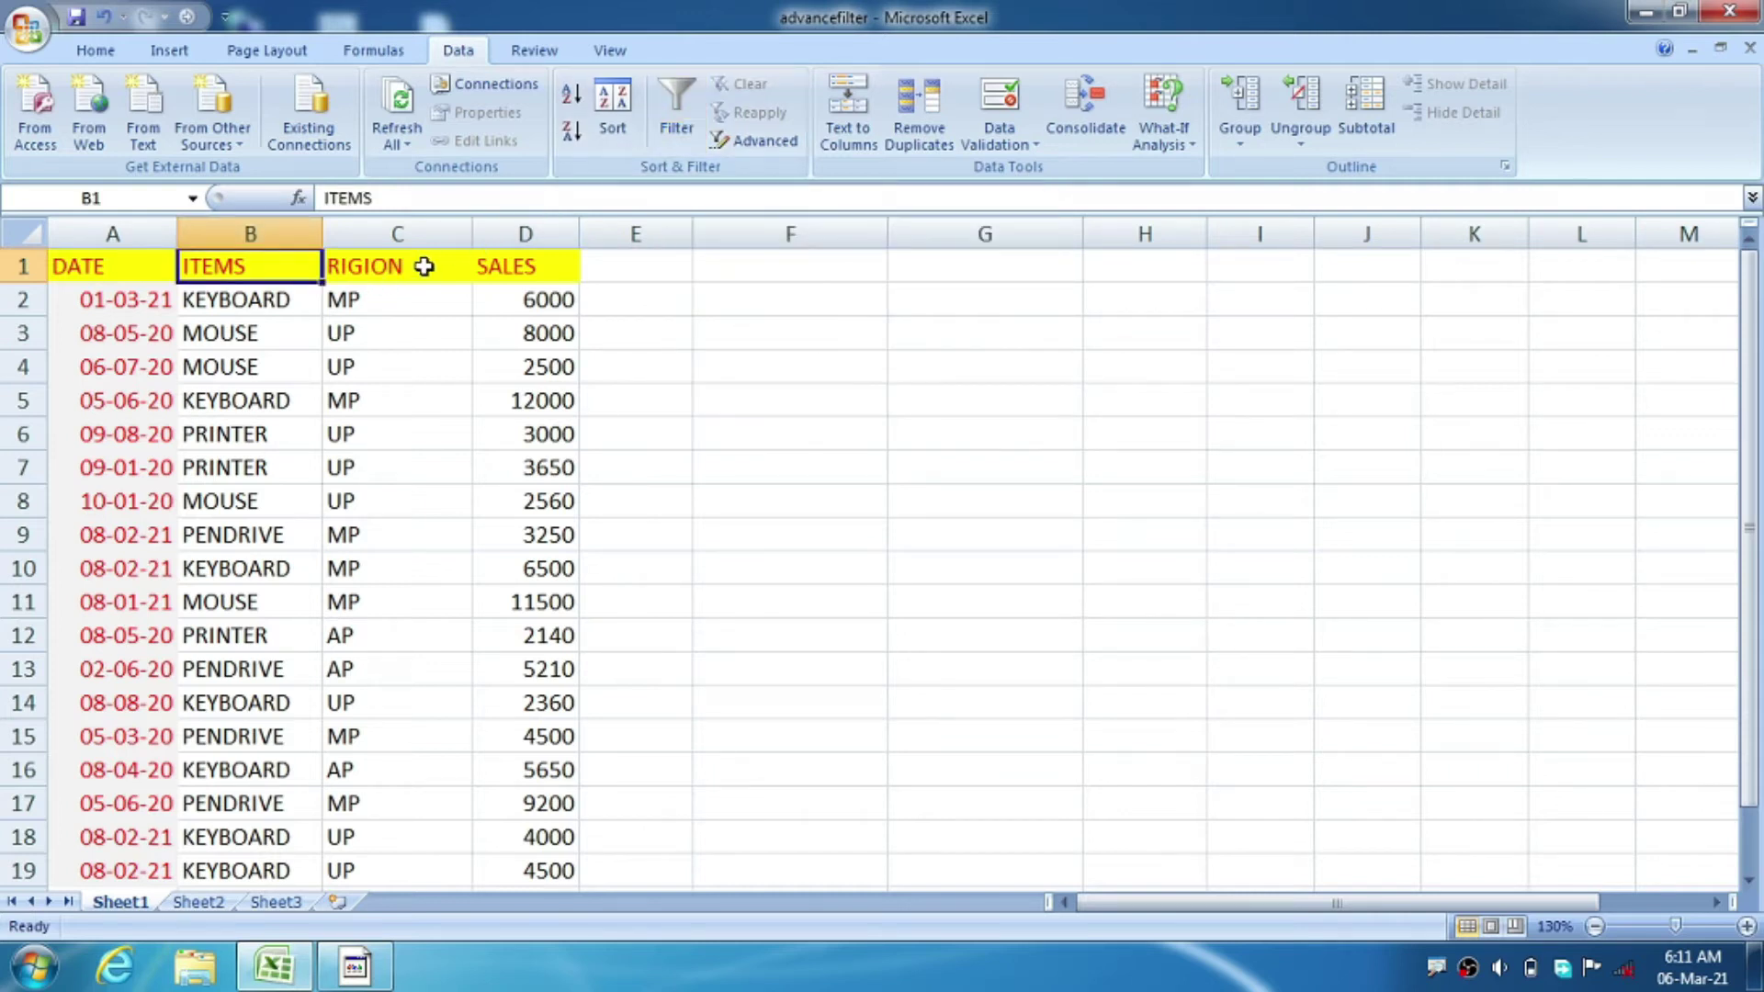
pyautogui.click(680, 134)
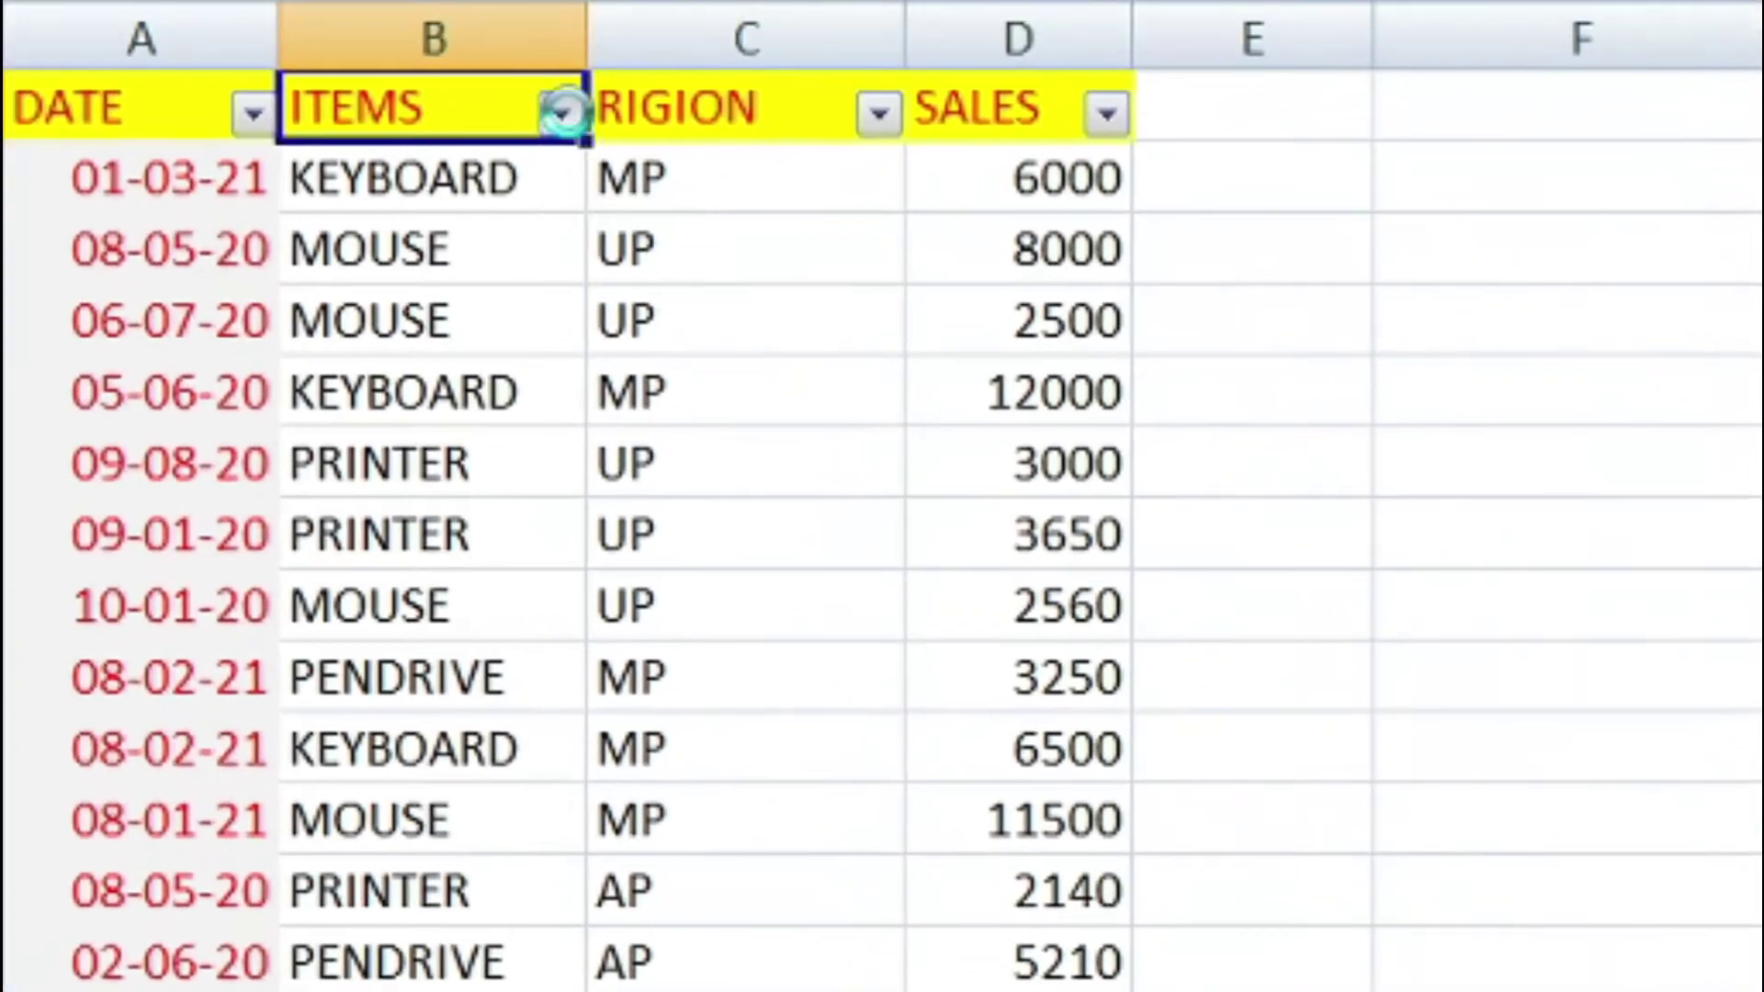
pyautogui.click(562, 111)
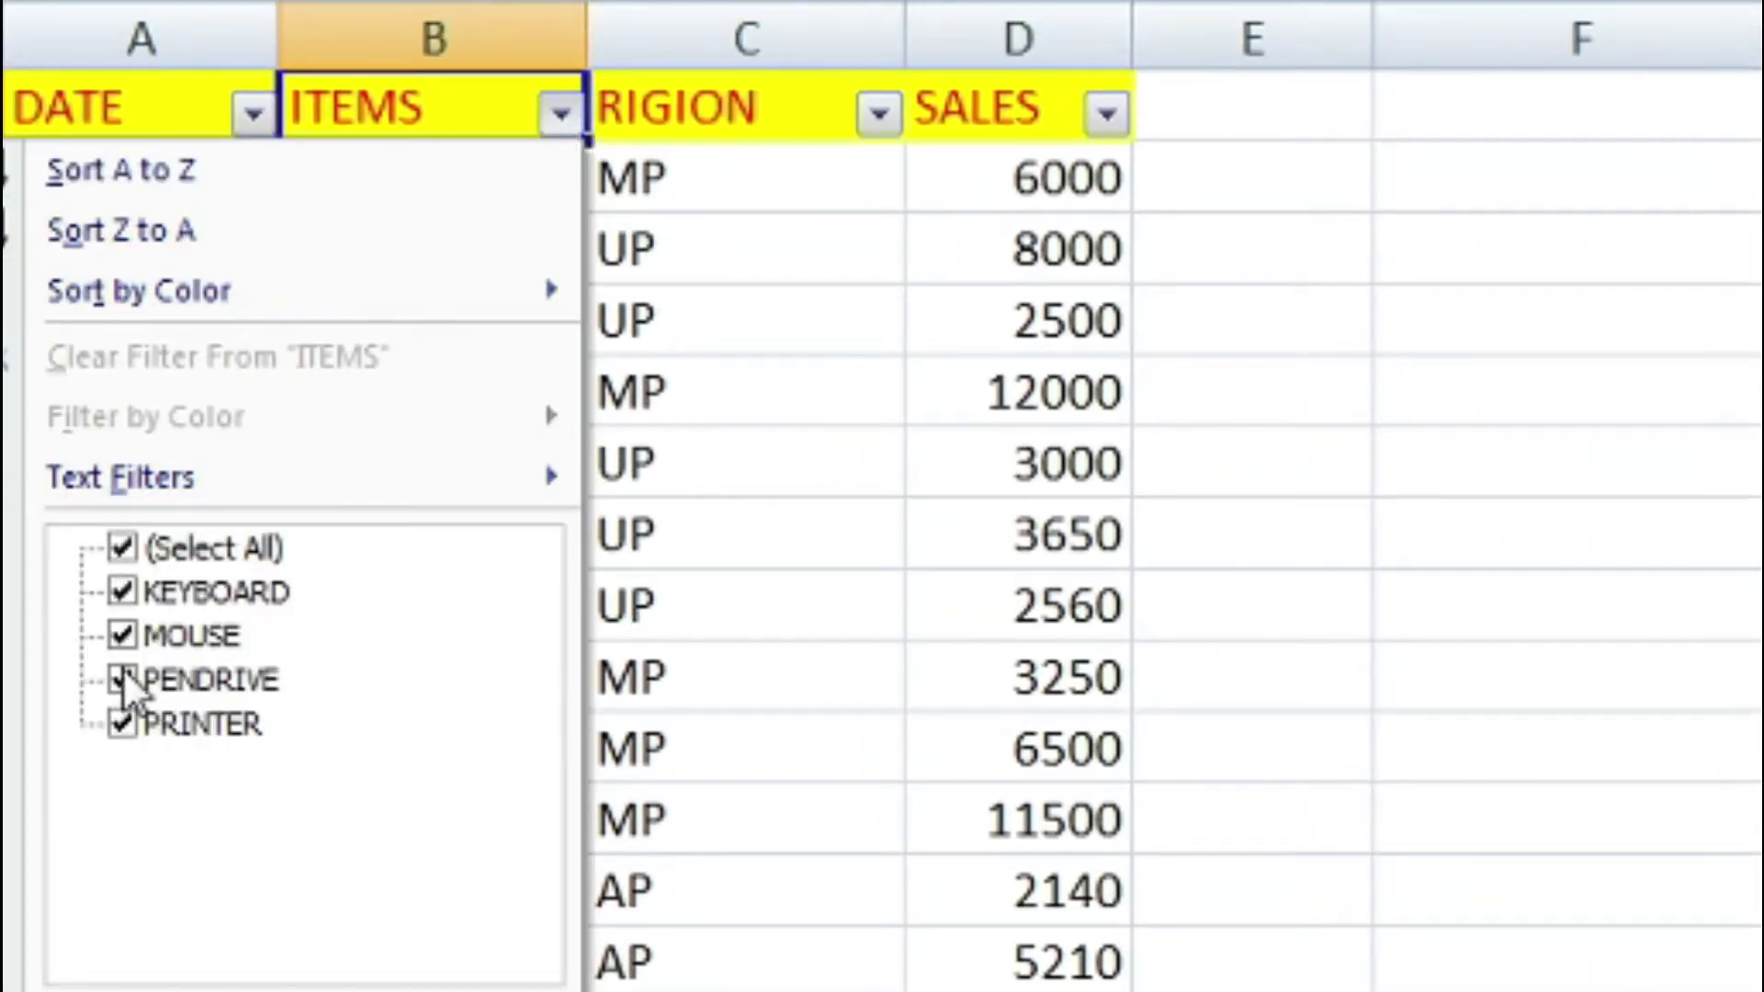
pyautogui.click(122, 548)
pyautogui.click(122, 591)
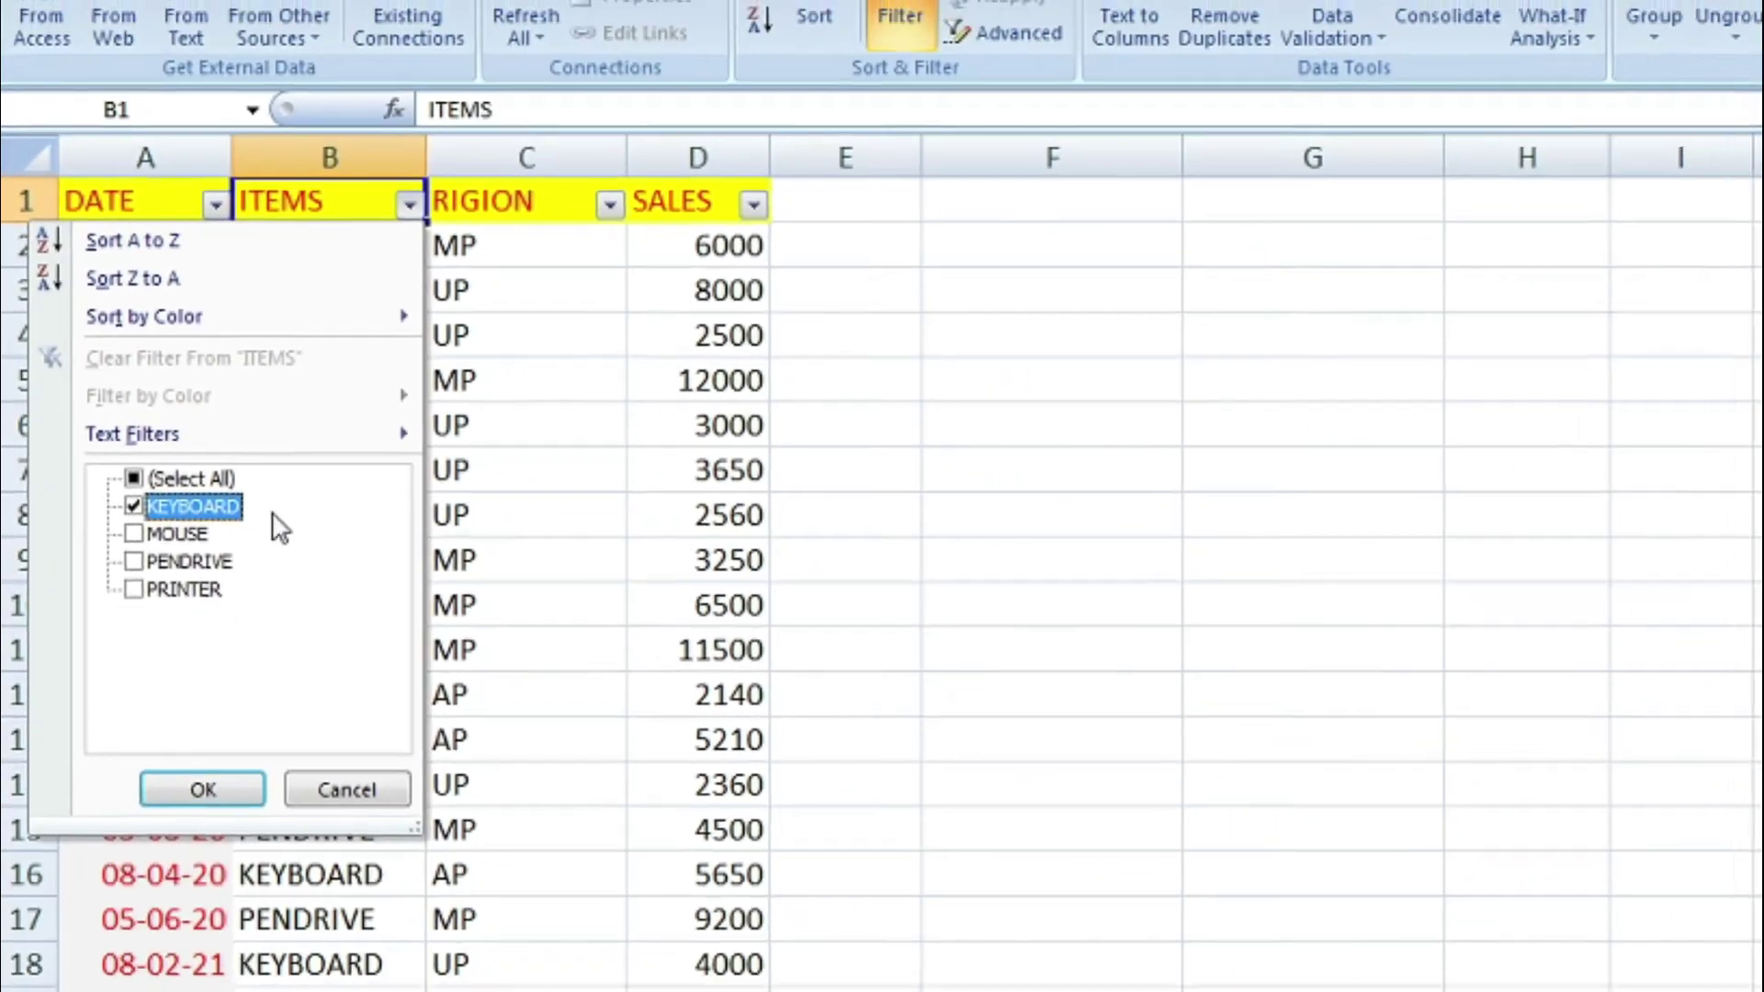
pyautogui.click(162, 703)
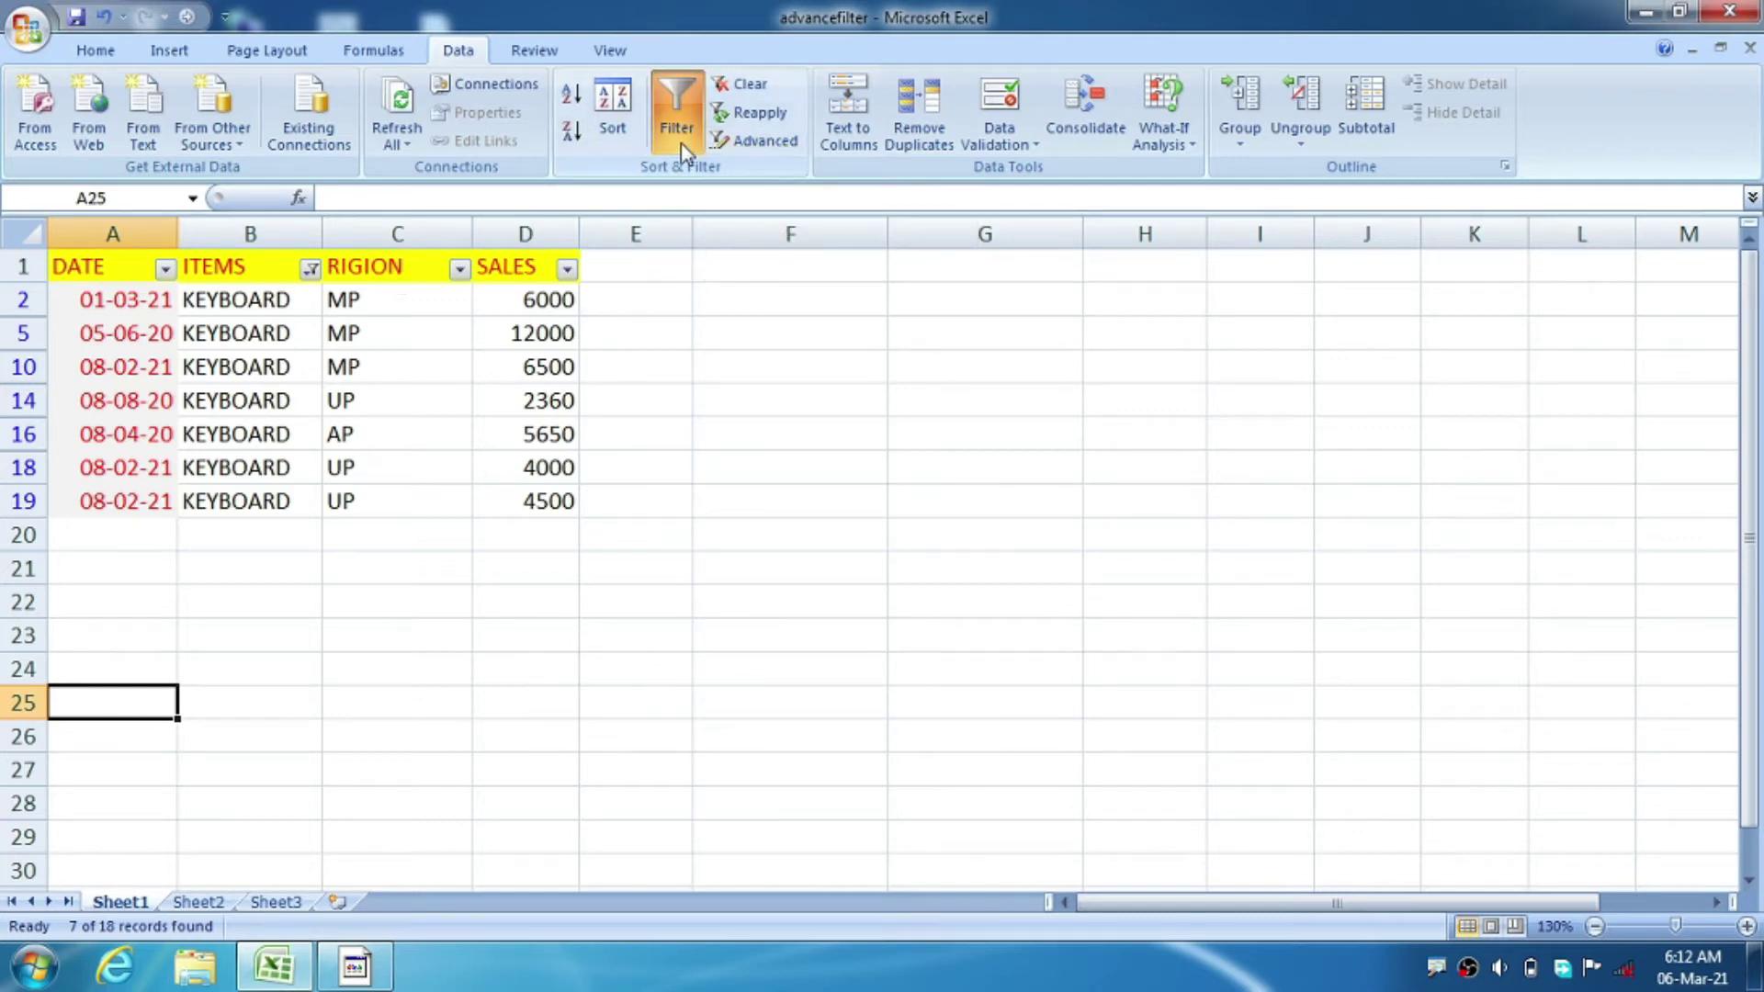
# Switch the ITEMS filter from KEYBOARD to MOUSE, then turn filtering off to show all rows.
pyautogui.click(311, 267)
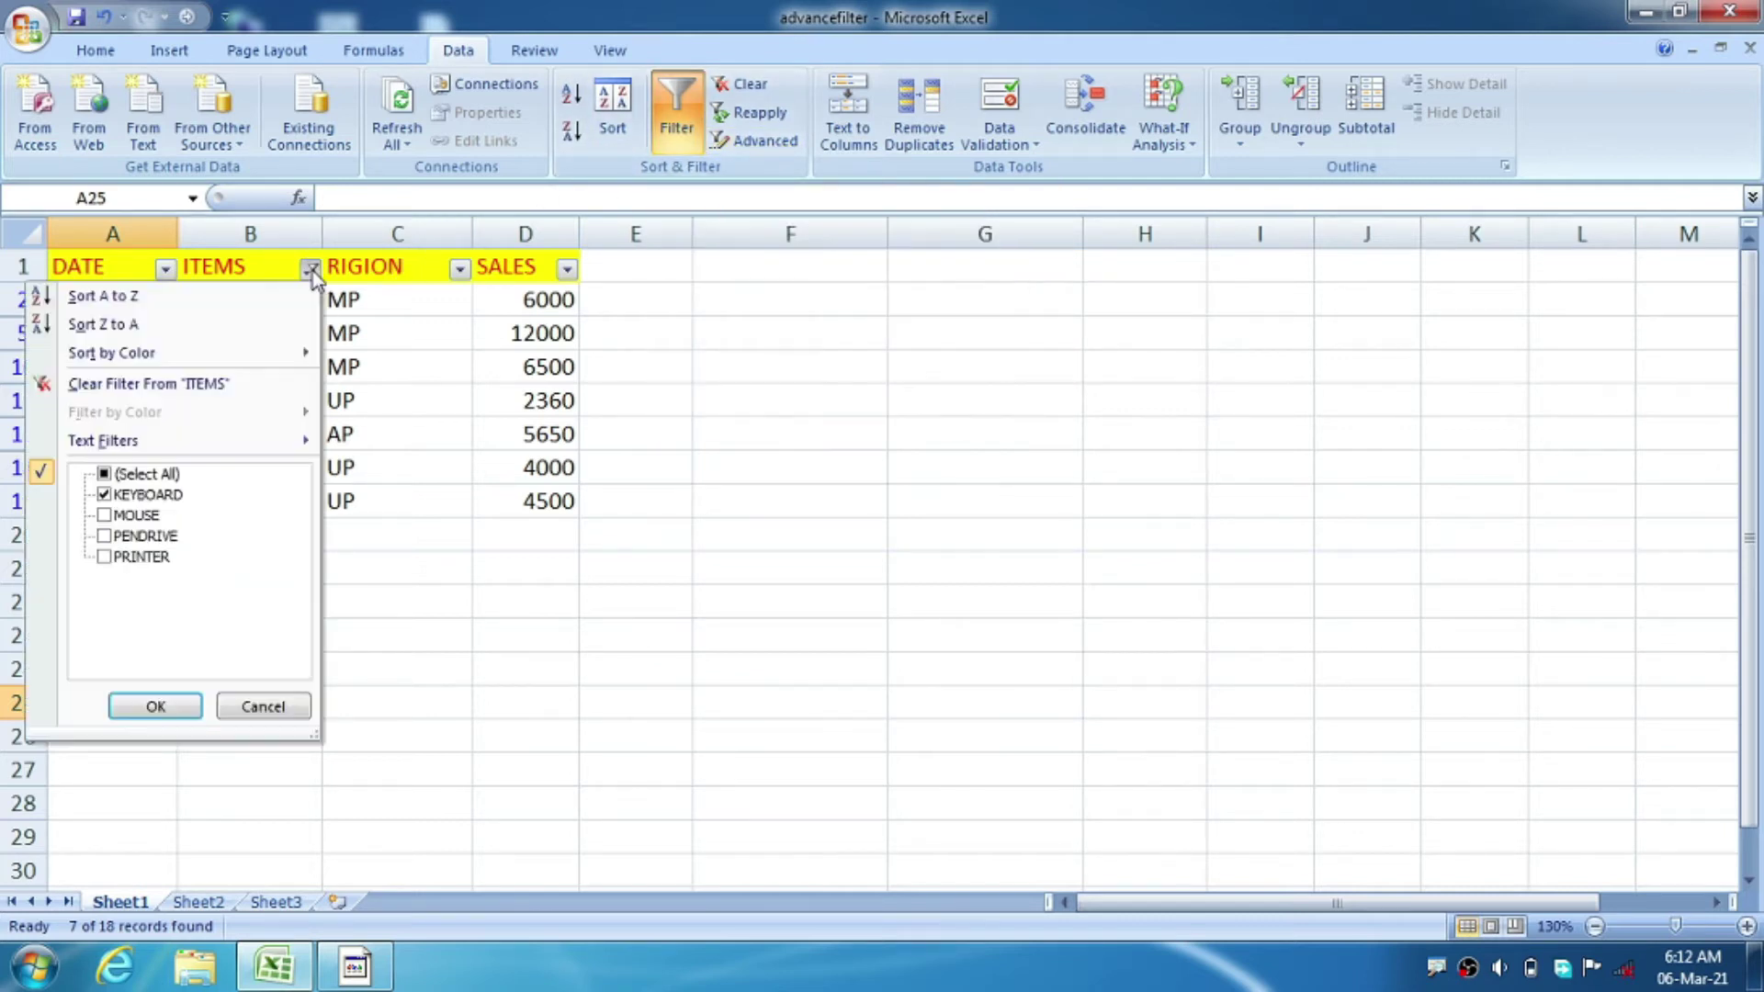
pyautogui.click(104, 497)
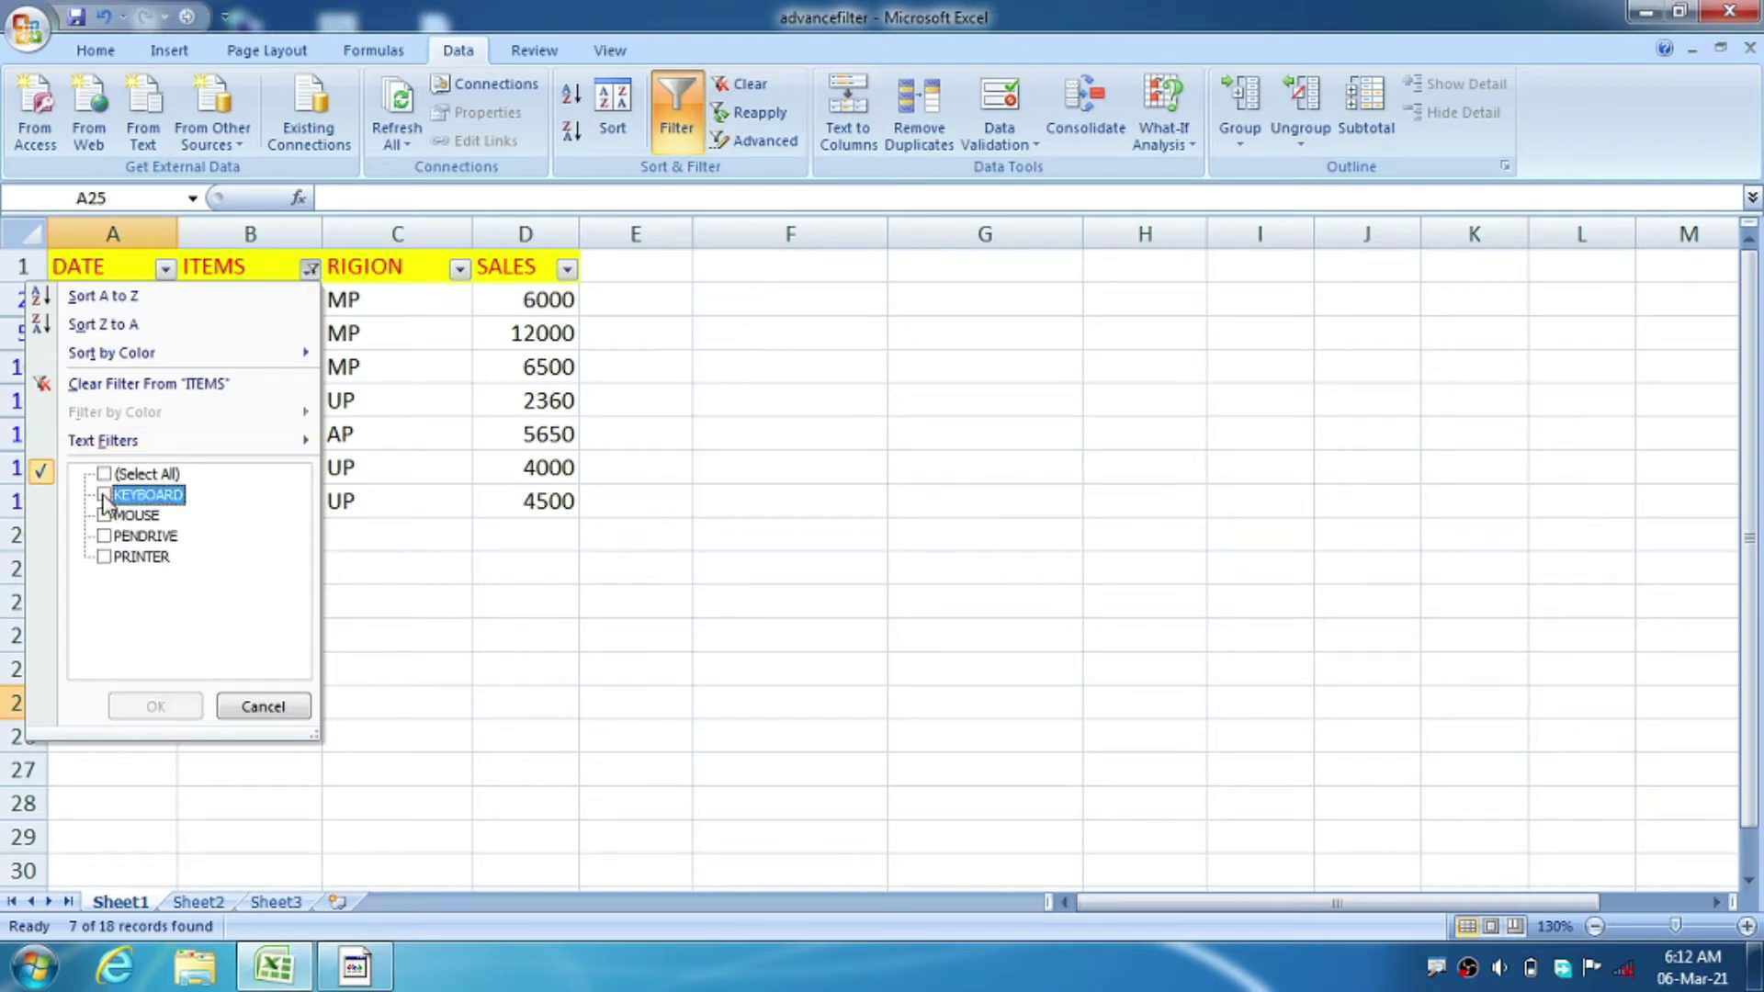
pyautogui.click(105, 516)
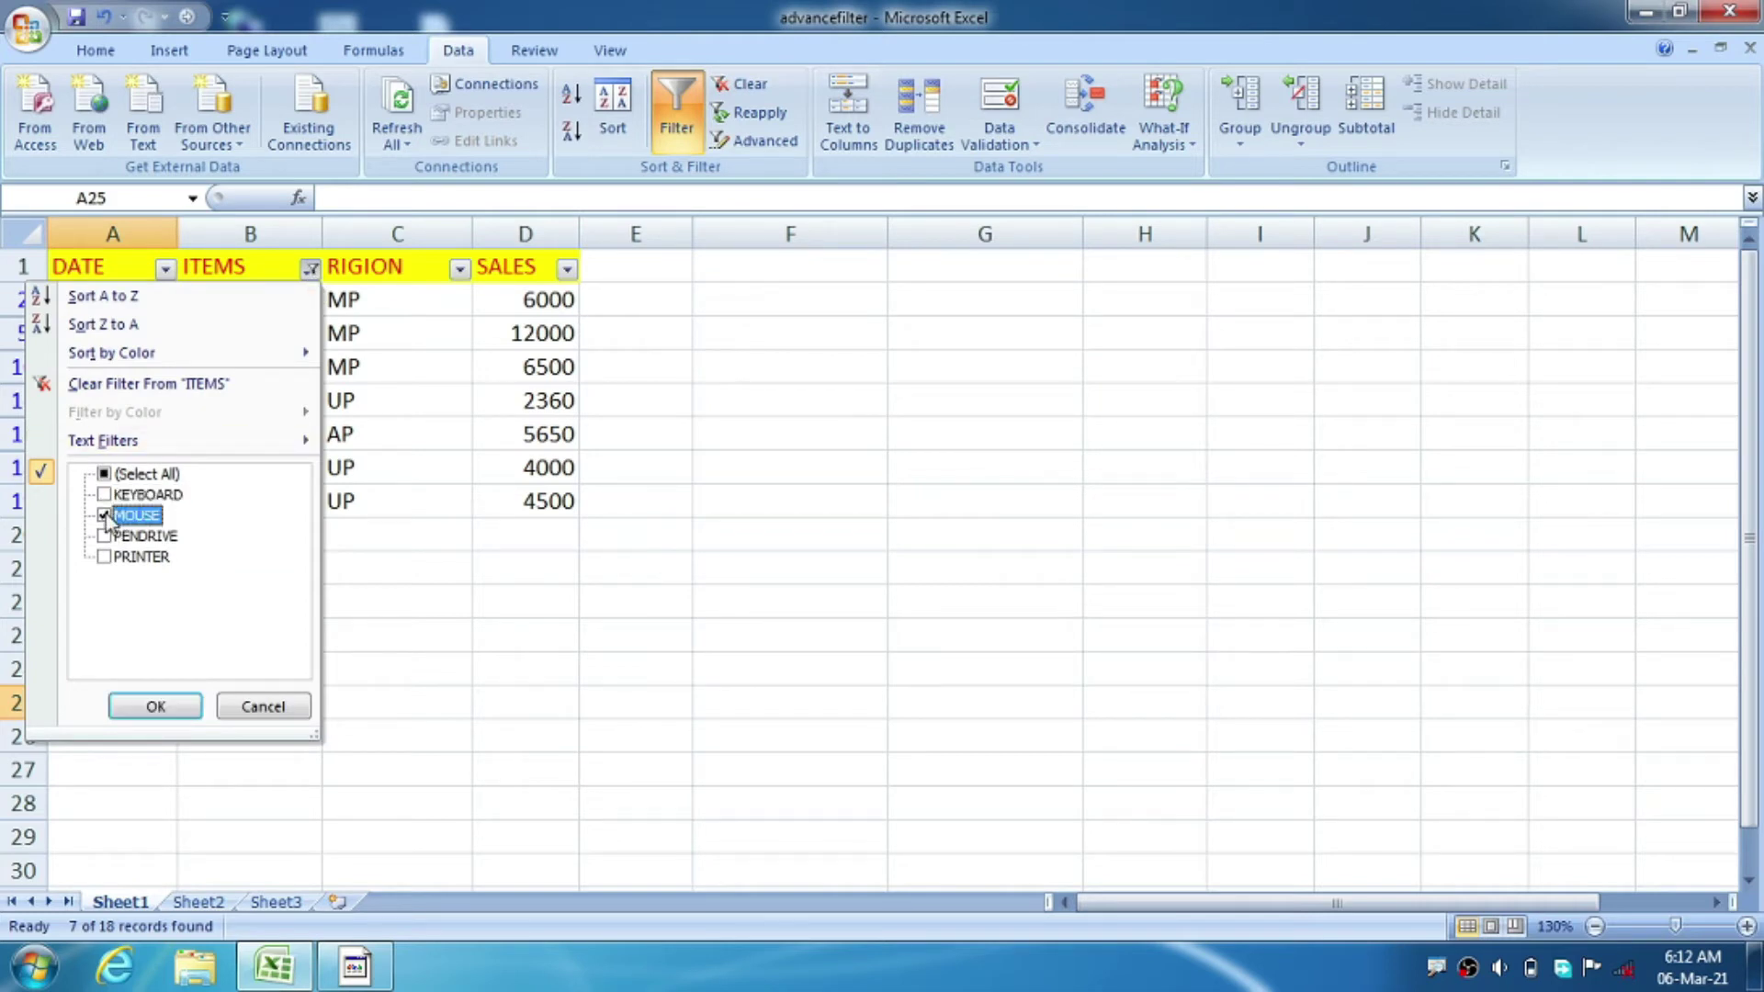
pyautogui.click(156, 707)
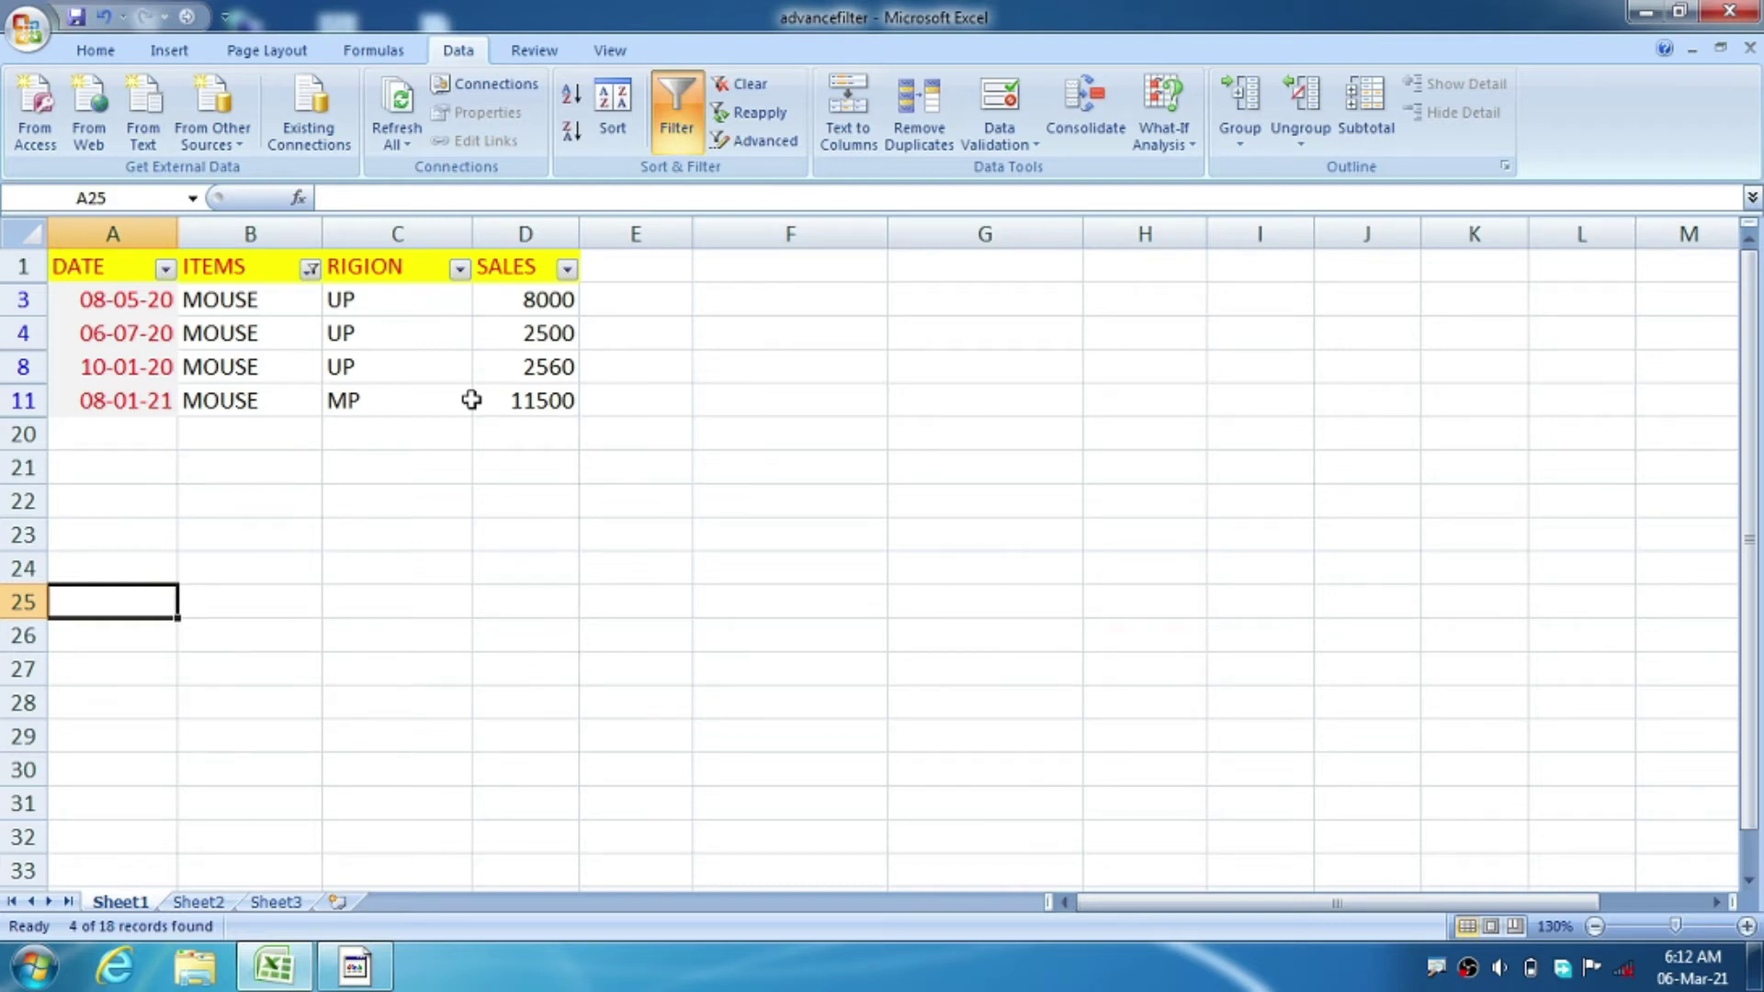
pyautogui.click(681, 106)
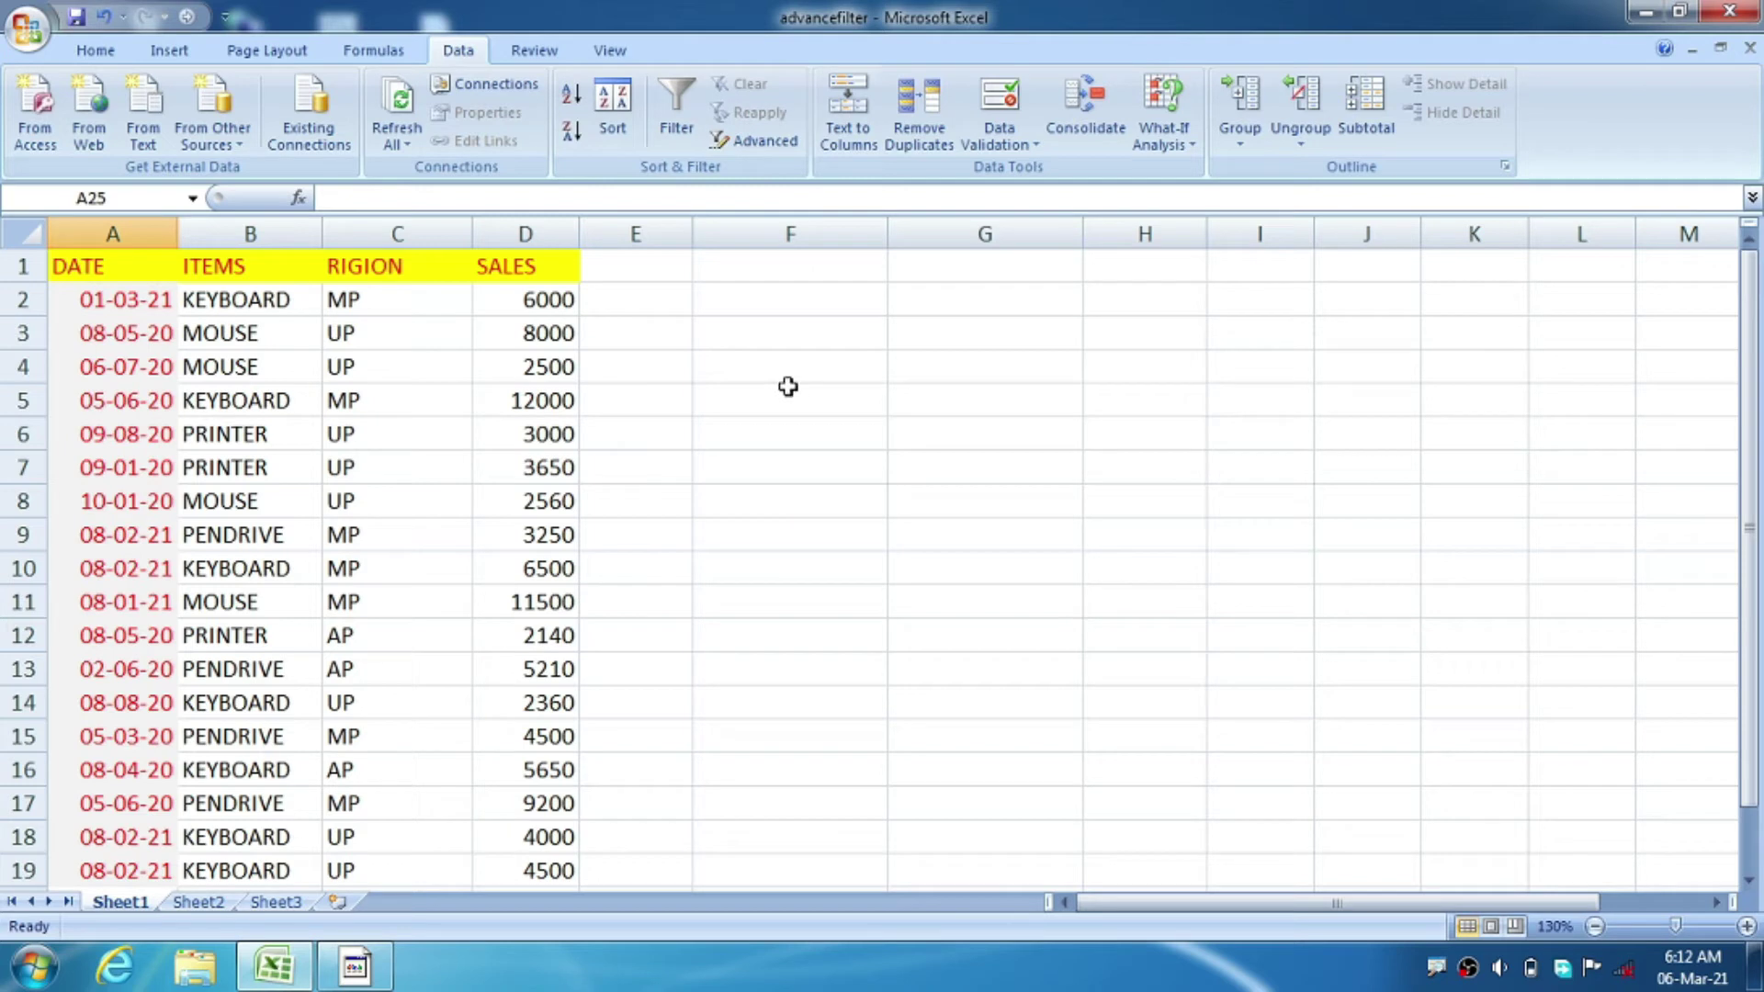
# Copy the table headers A1:D1 into F1:I1 as a criteria header row.
pyautogui.click(64, 267)
pyautogui.click(382, 269)
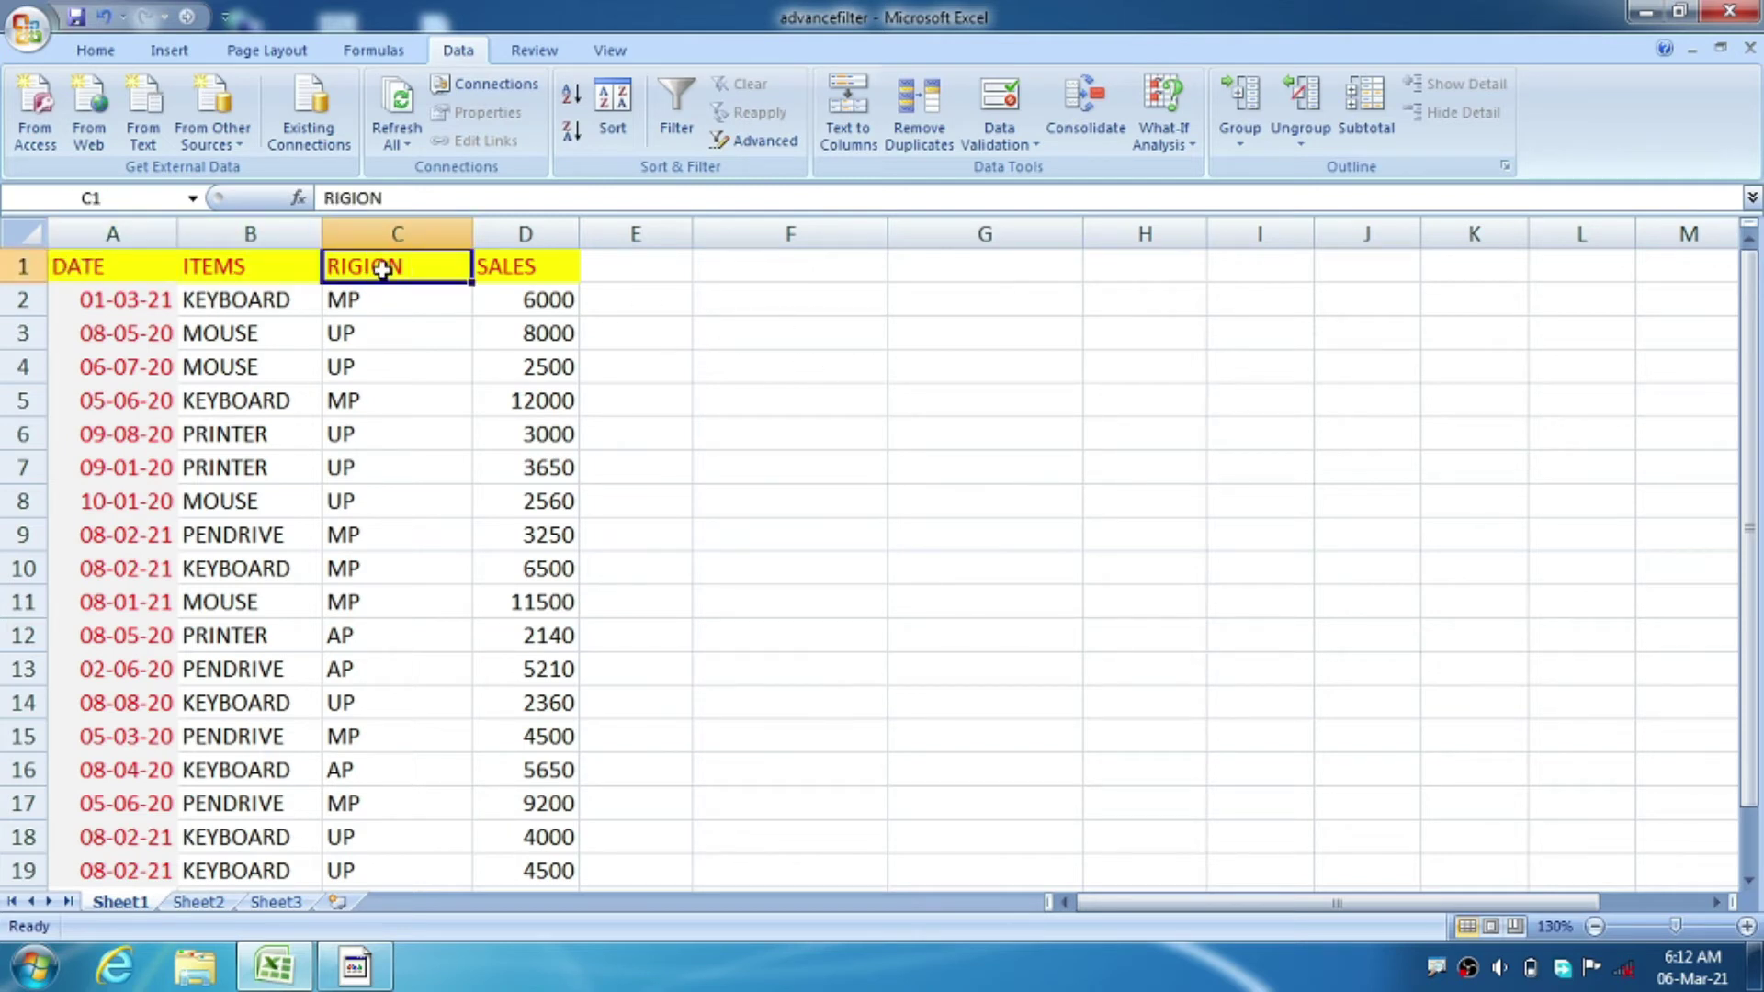
pyautogui.click(110, 266)
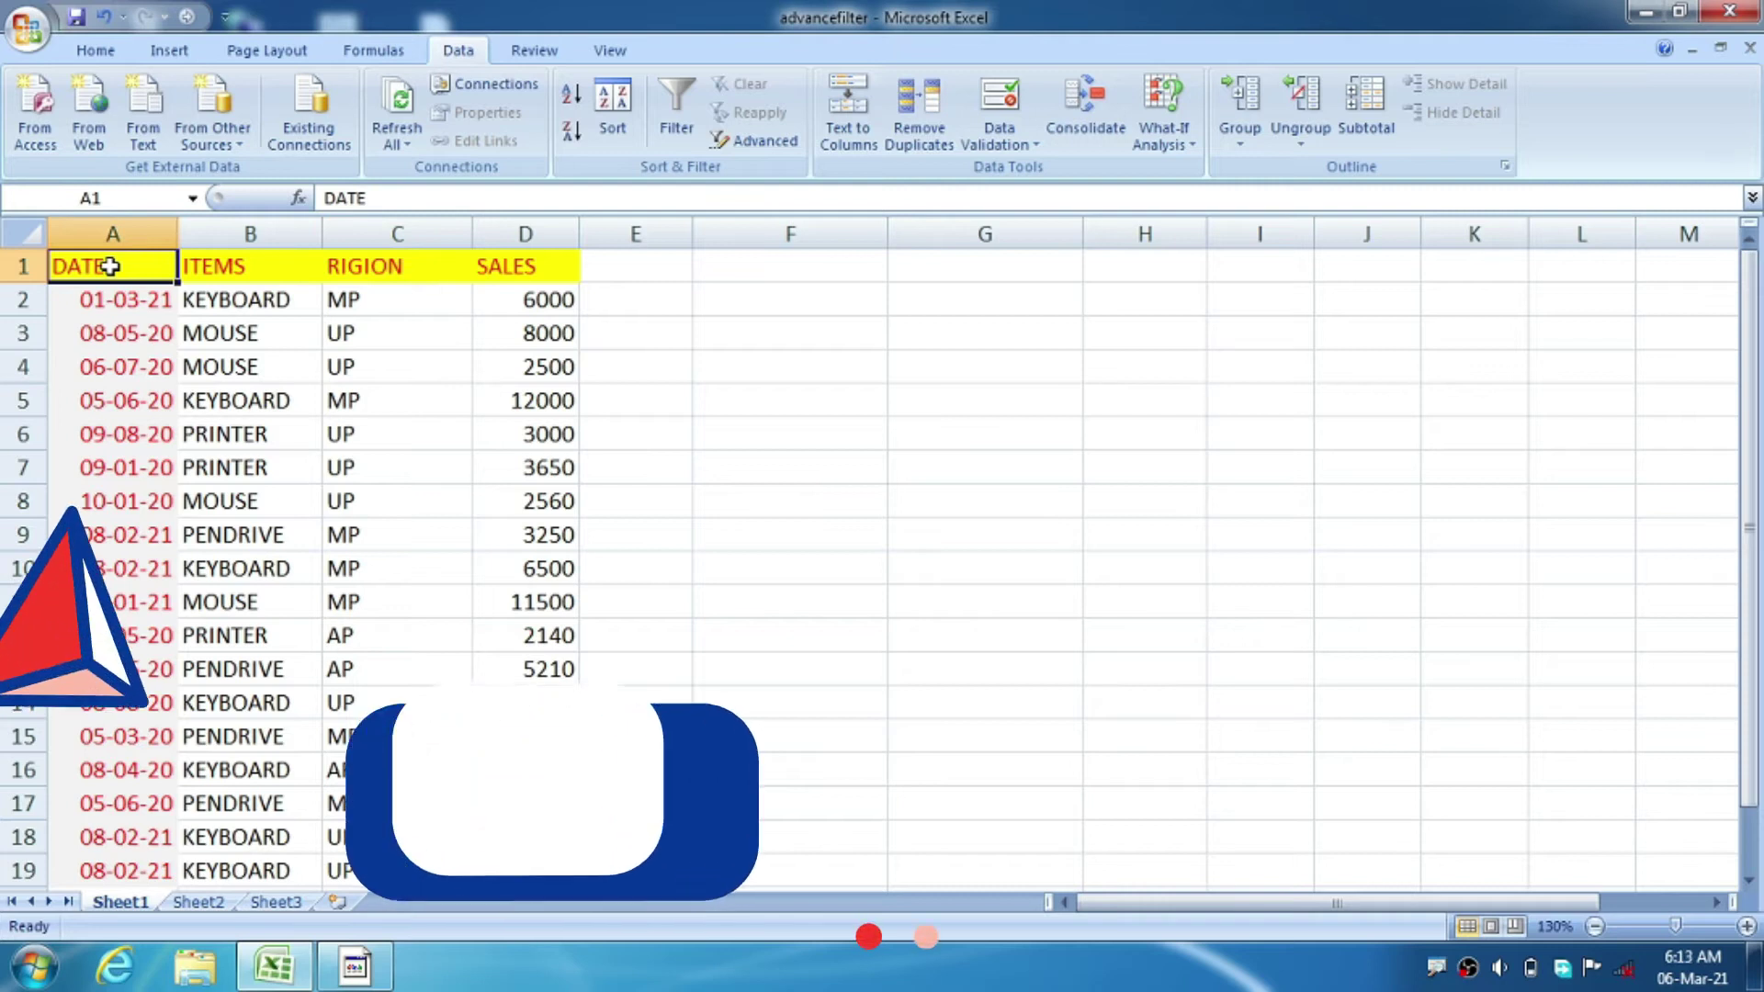
pyautogui.hotkey('shift', 'Right')
pyautogui.hotkey('shift', 'Right')
pyautogui.hotkey('shift', 'Right')
pyautogui.hotkey('ctrl', 'c')
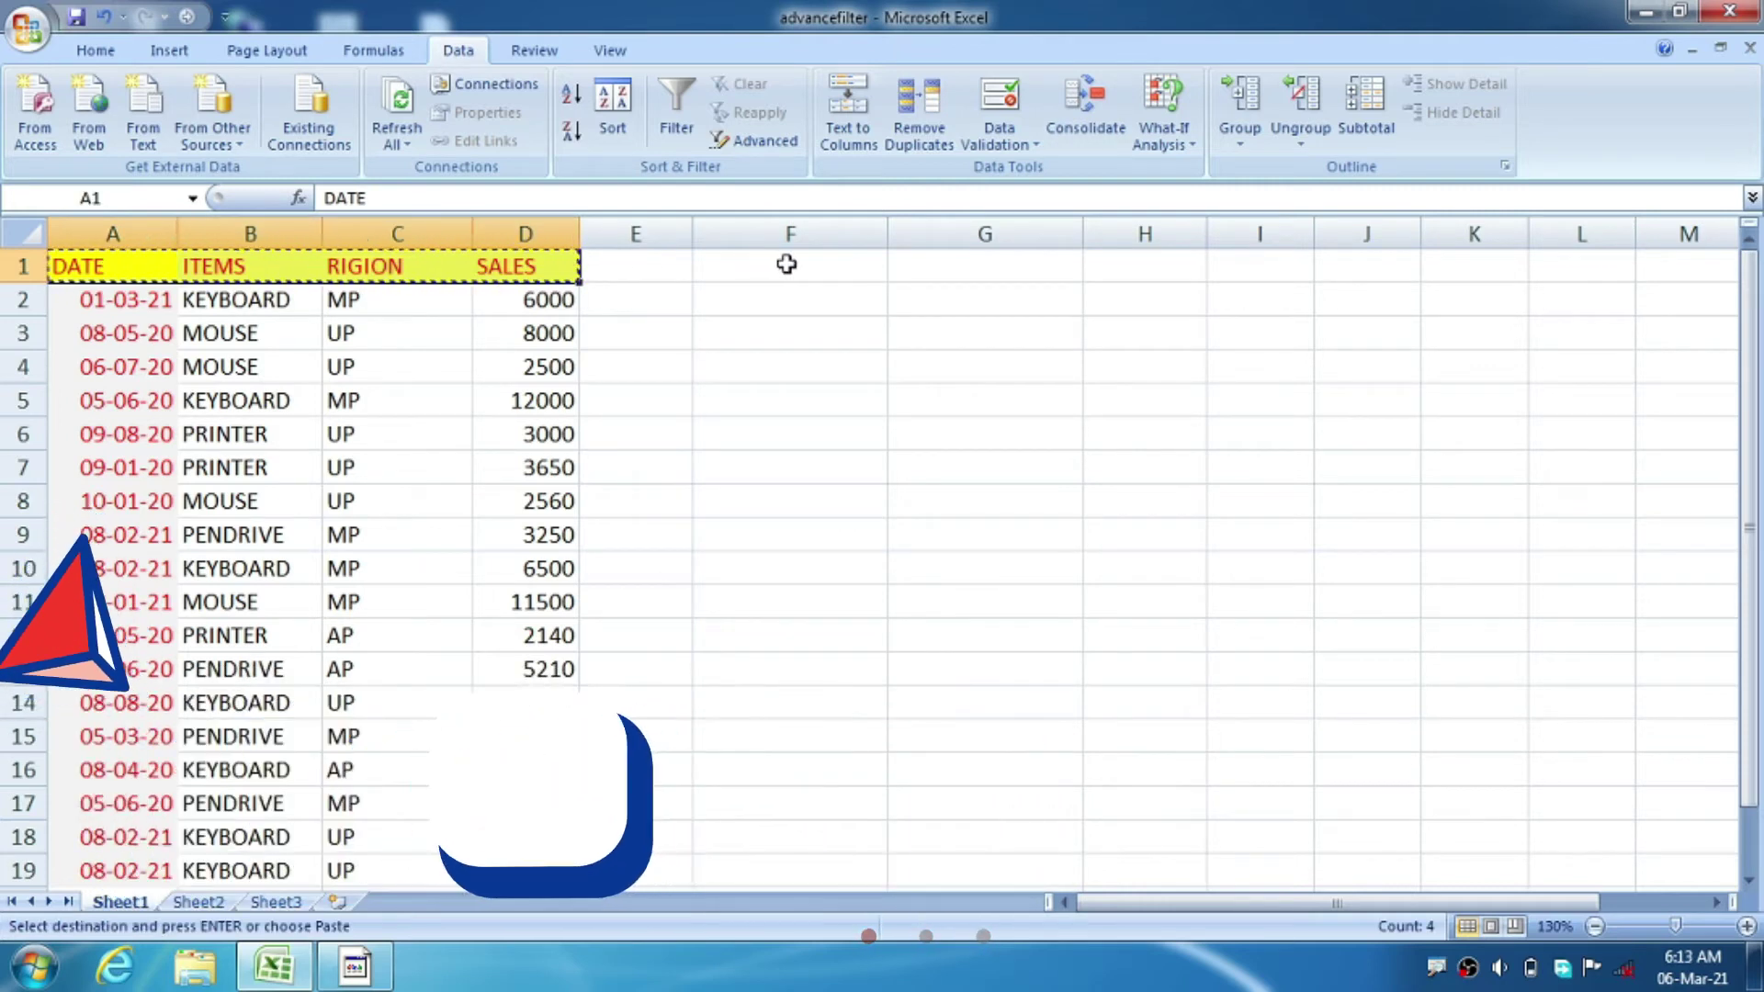
pyautogui.click(787, 265)
pyautogui.hotkey('ctrl', 'v')
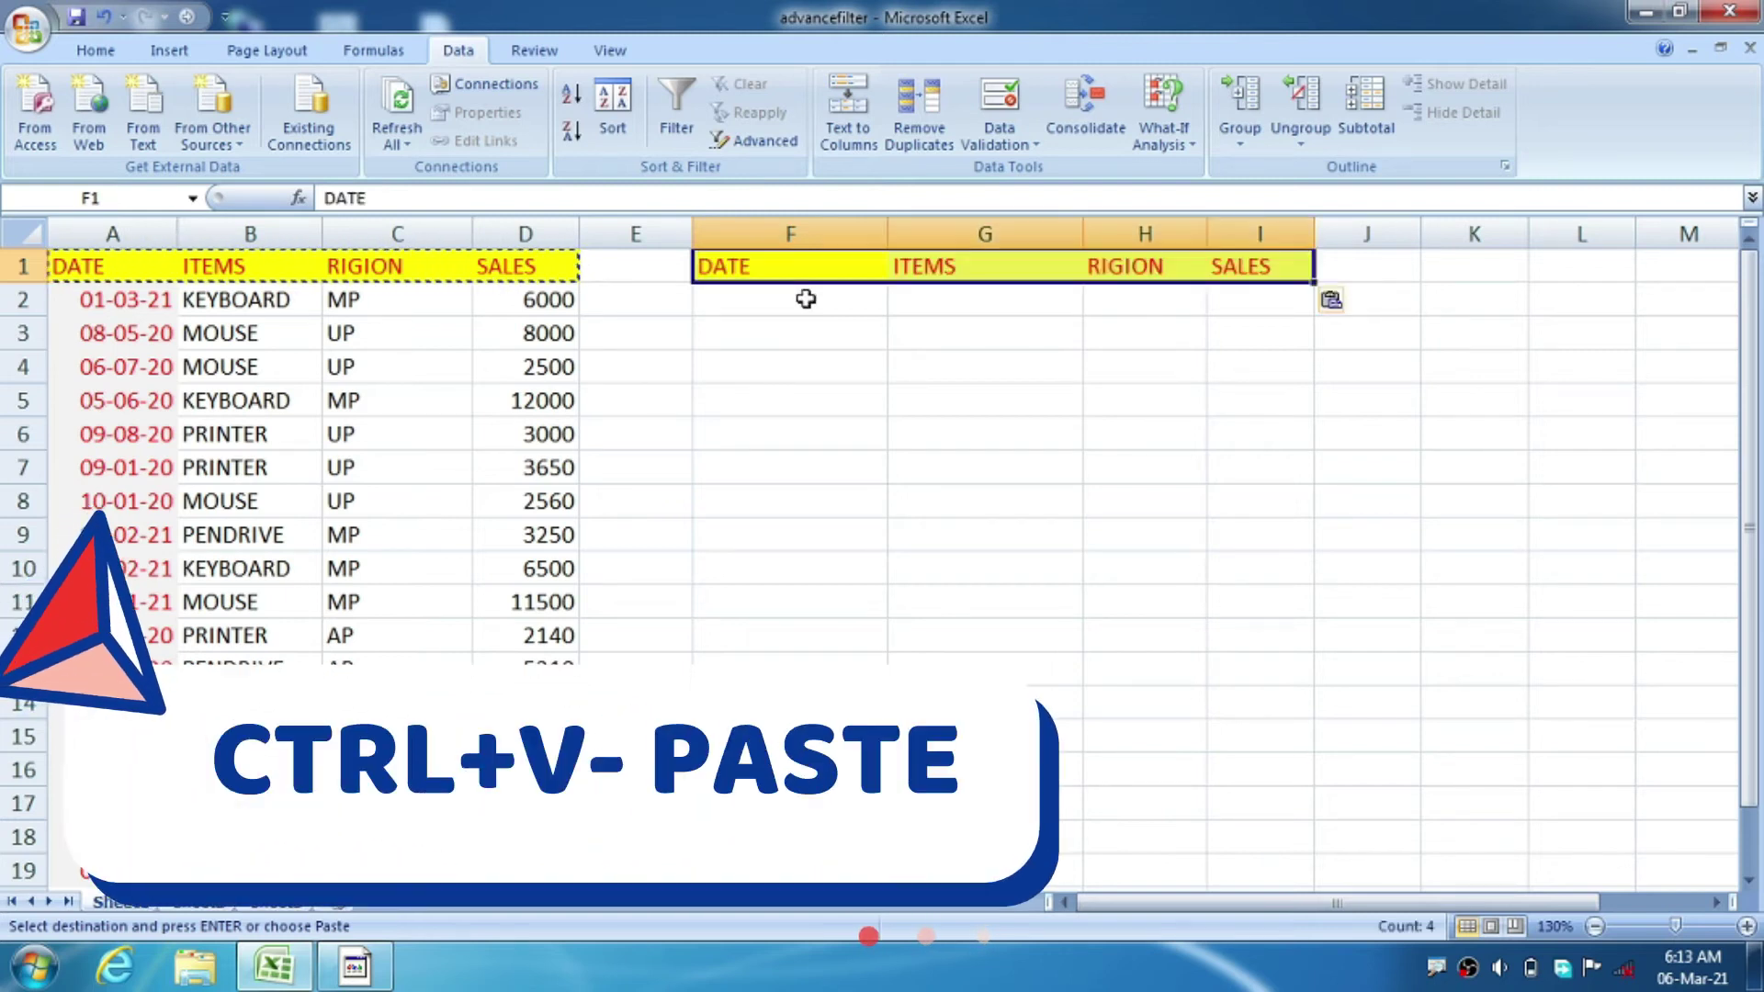
# Enter the condition >6000 in I2 under the copied SALES header.
pyautogui.doubleClick(821, 331)
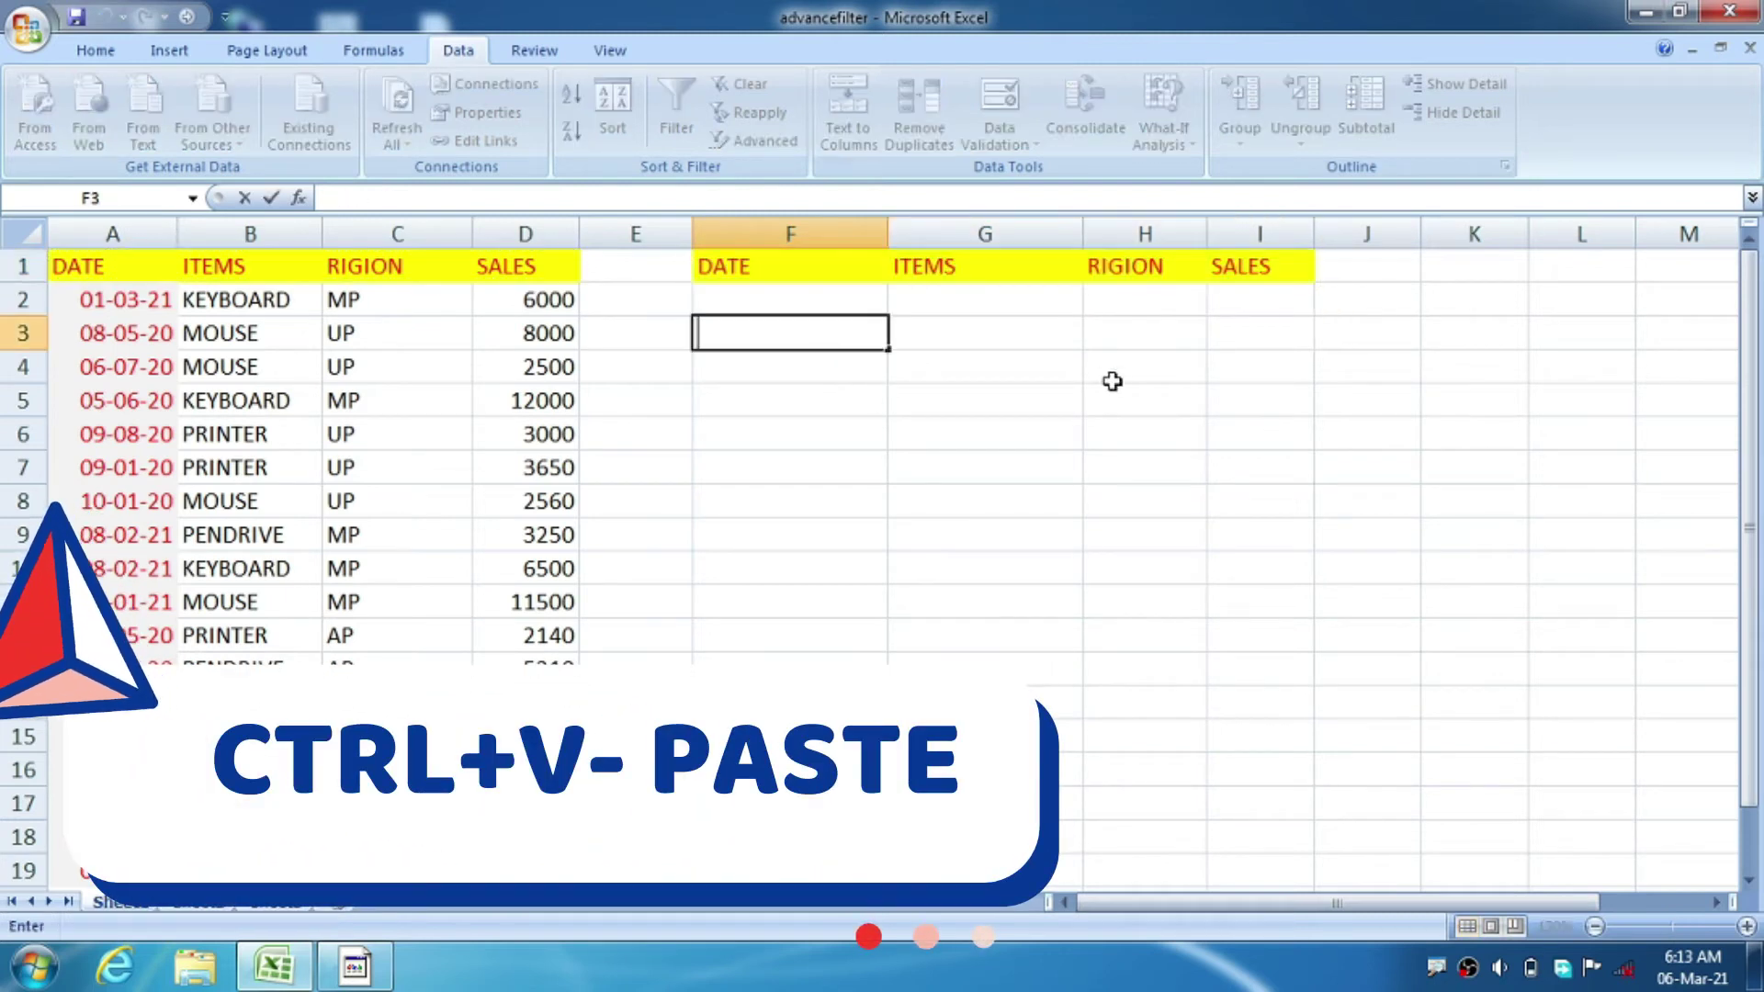
pyautogui.click(1016, 295)
pyautogui.click(1245, 294)
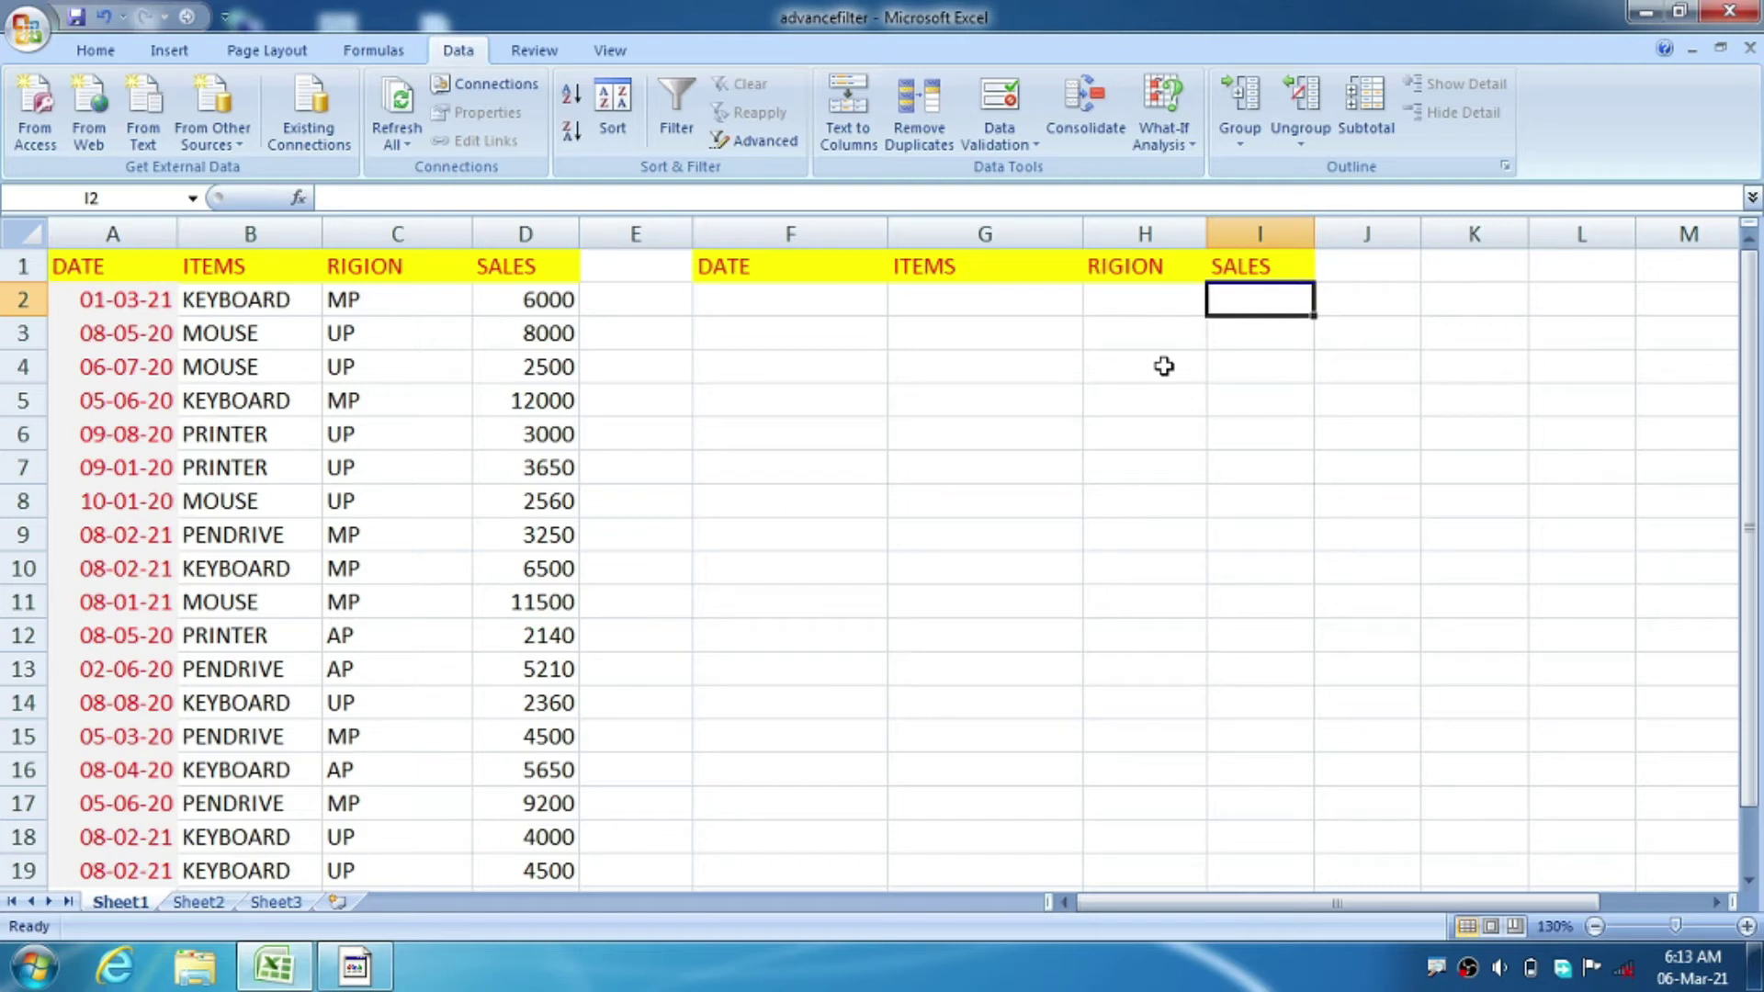
pyautogui.write('>6000')
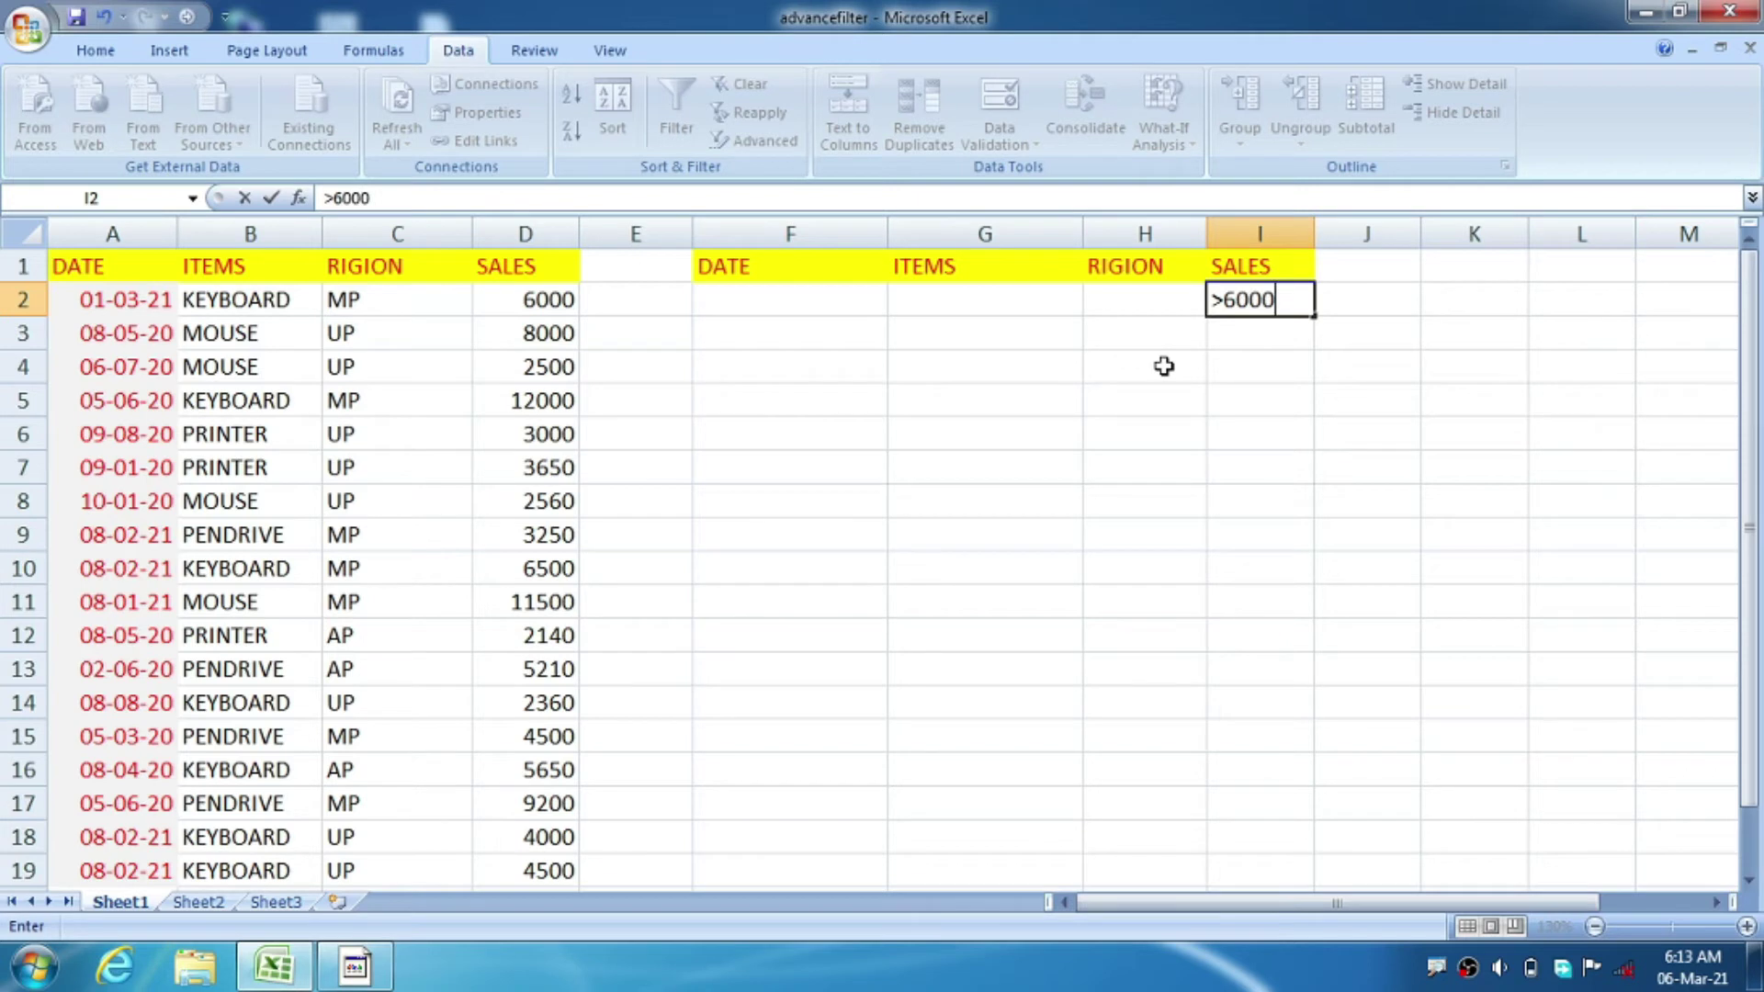
pyautogui.click(1164, 367)
pyautogui.click(854, 366)
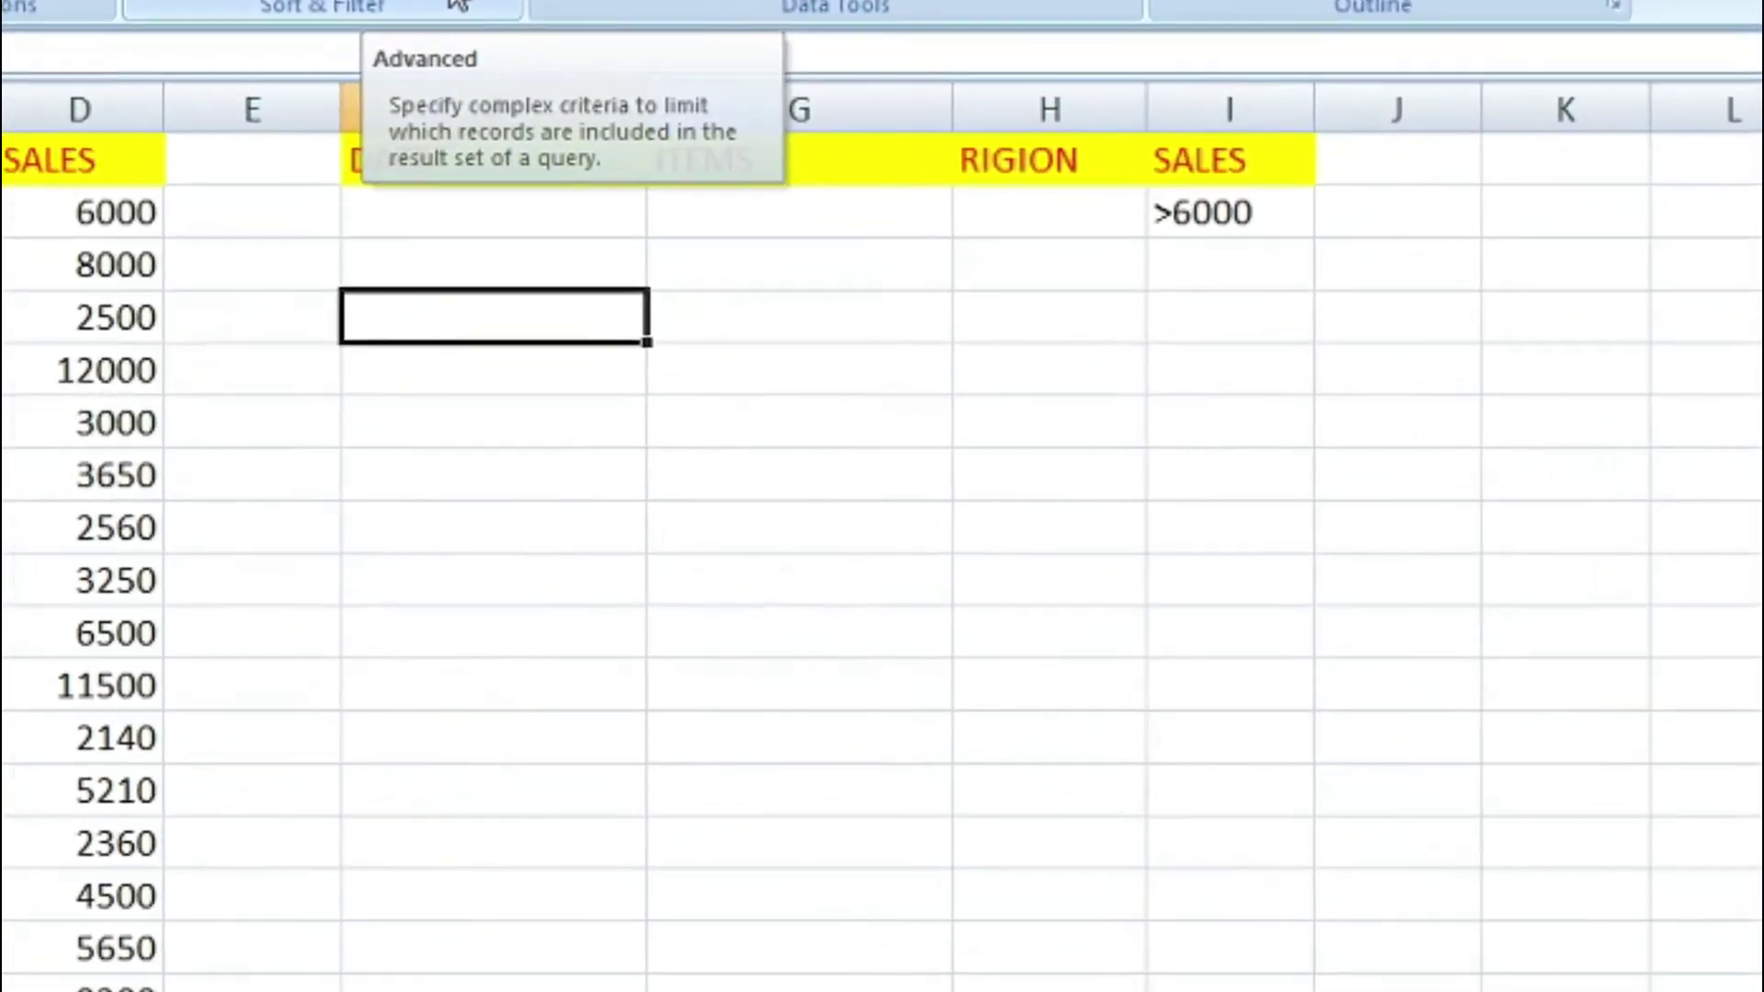
# Open Advanced Filter, choose Copy to another location, and clear the existing range entries.
pyautogui.click(590, 61)
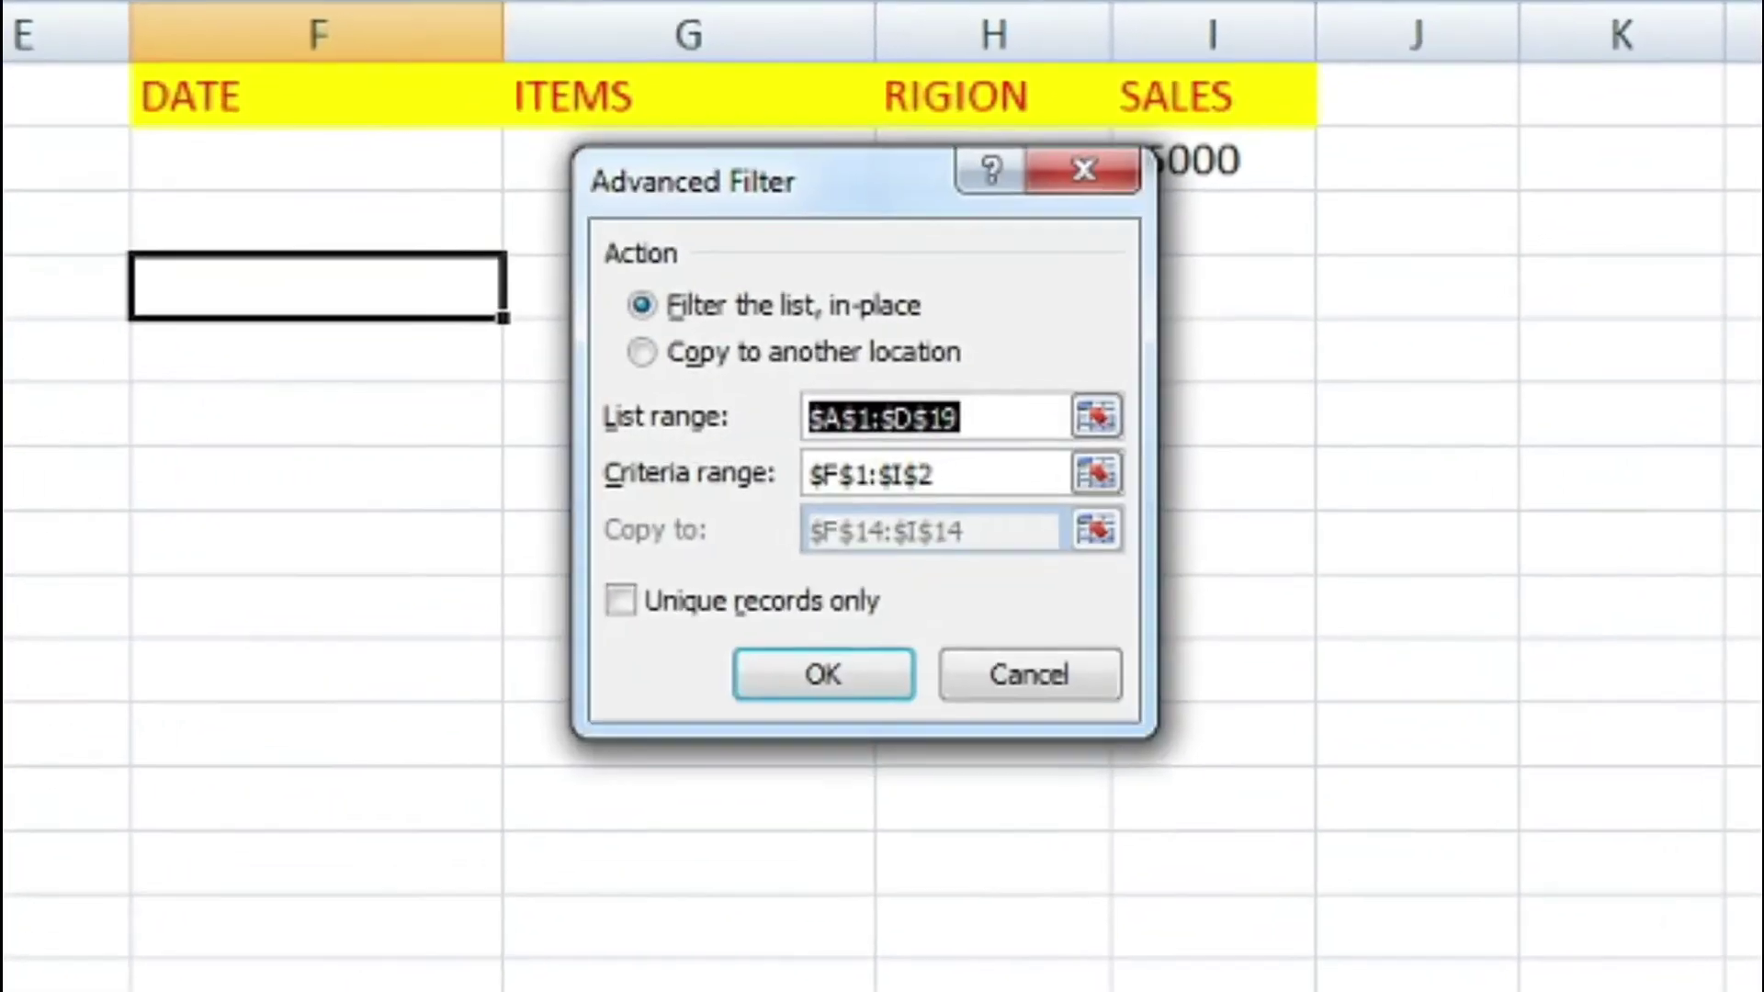
pyautogui.click(653, 338)
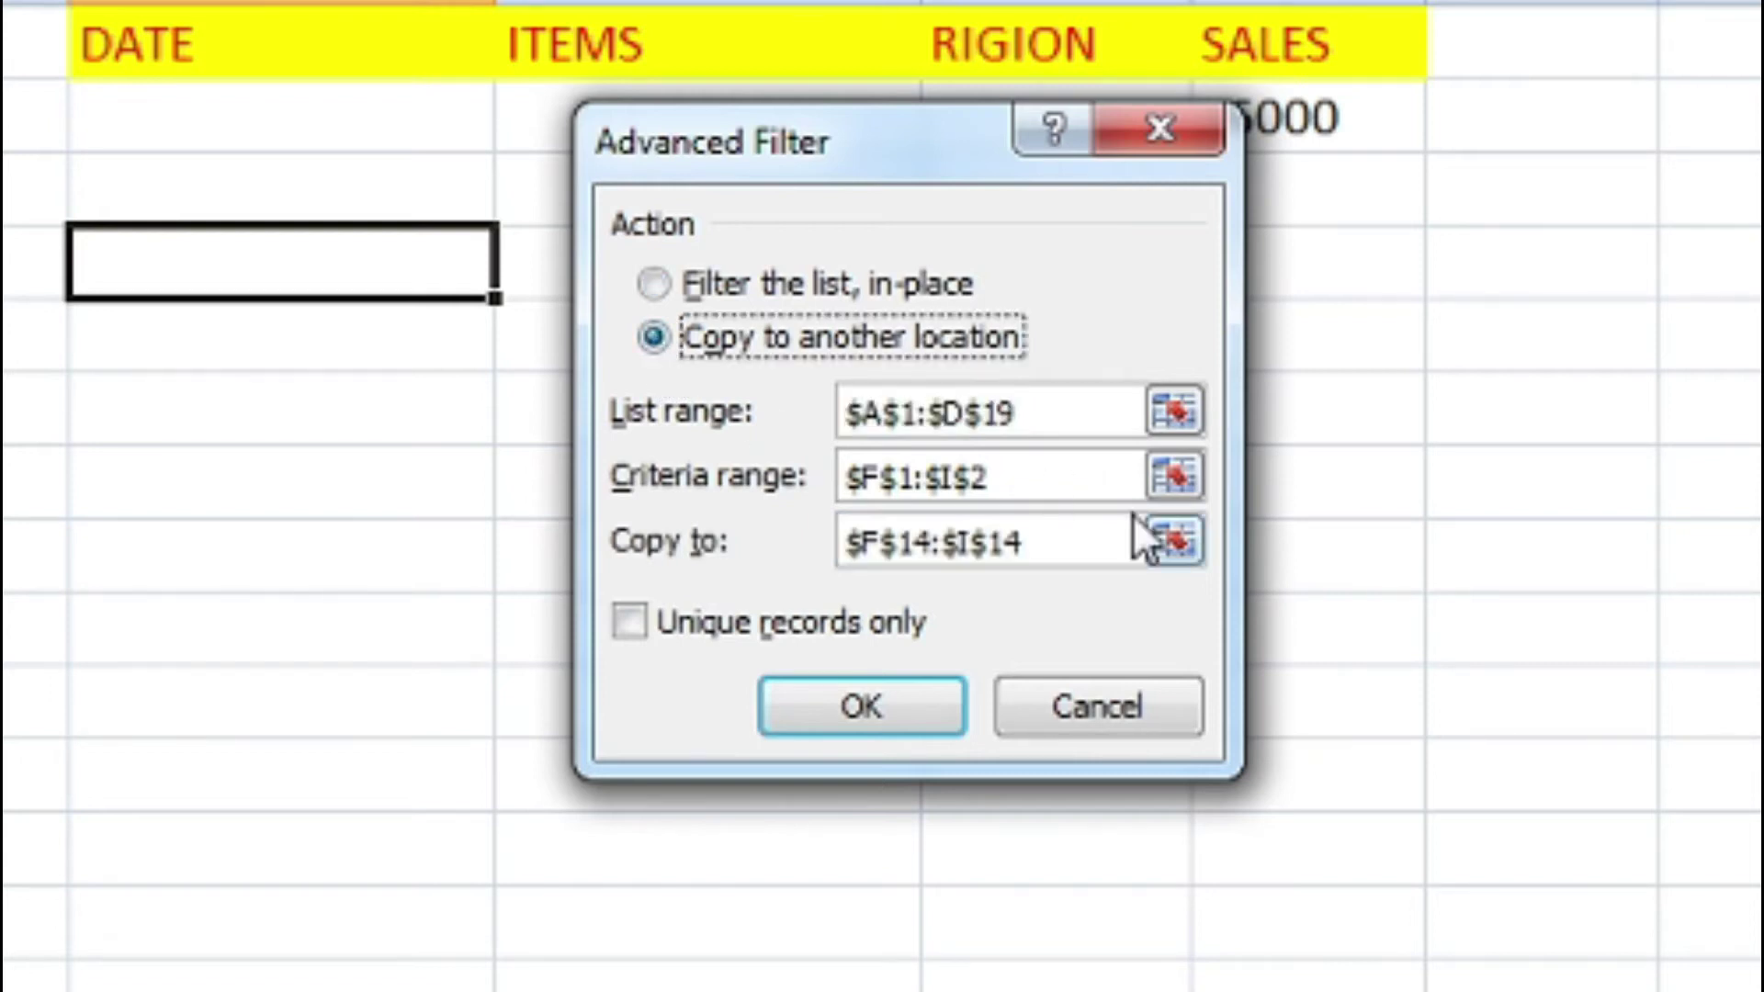
pyautogui.click(1038, 421)
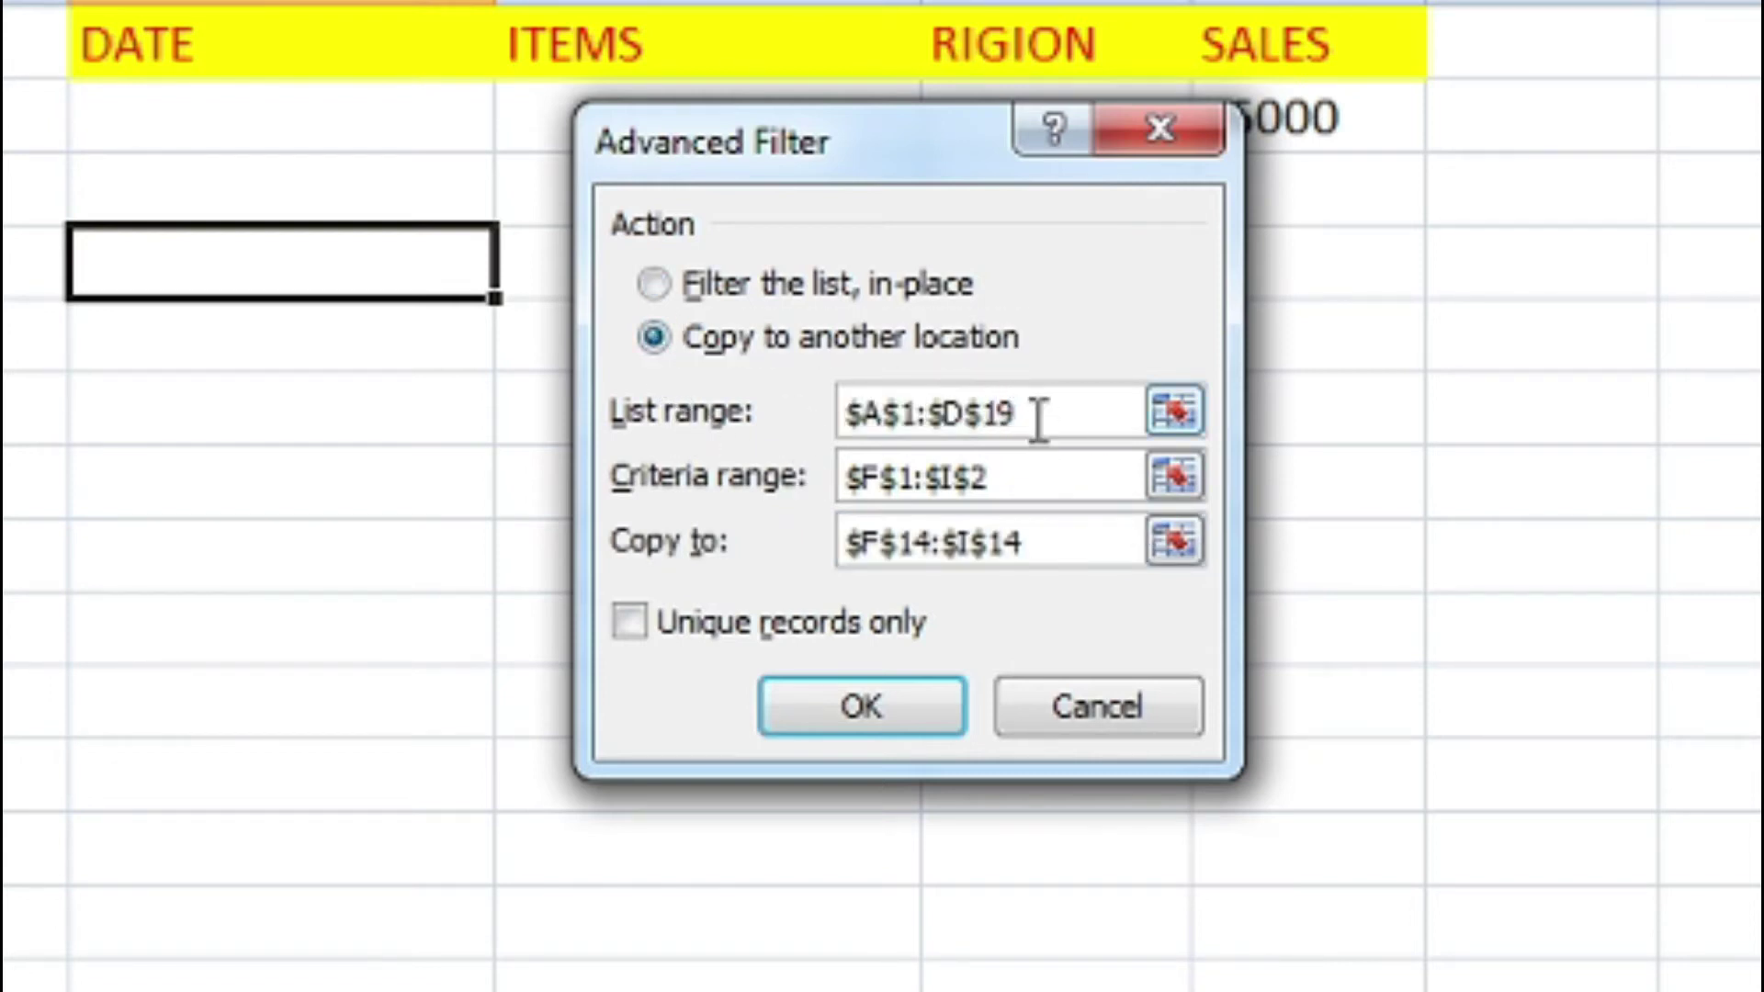
pyautogui.press('BackSpace')
pyautogui.press('BackSpace')
pyautogui.press('BackSpace')
pyautogui.press('BackSpace')
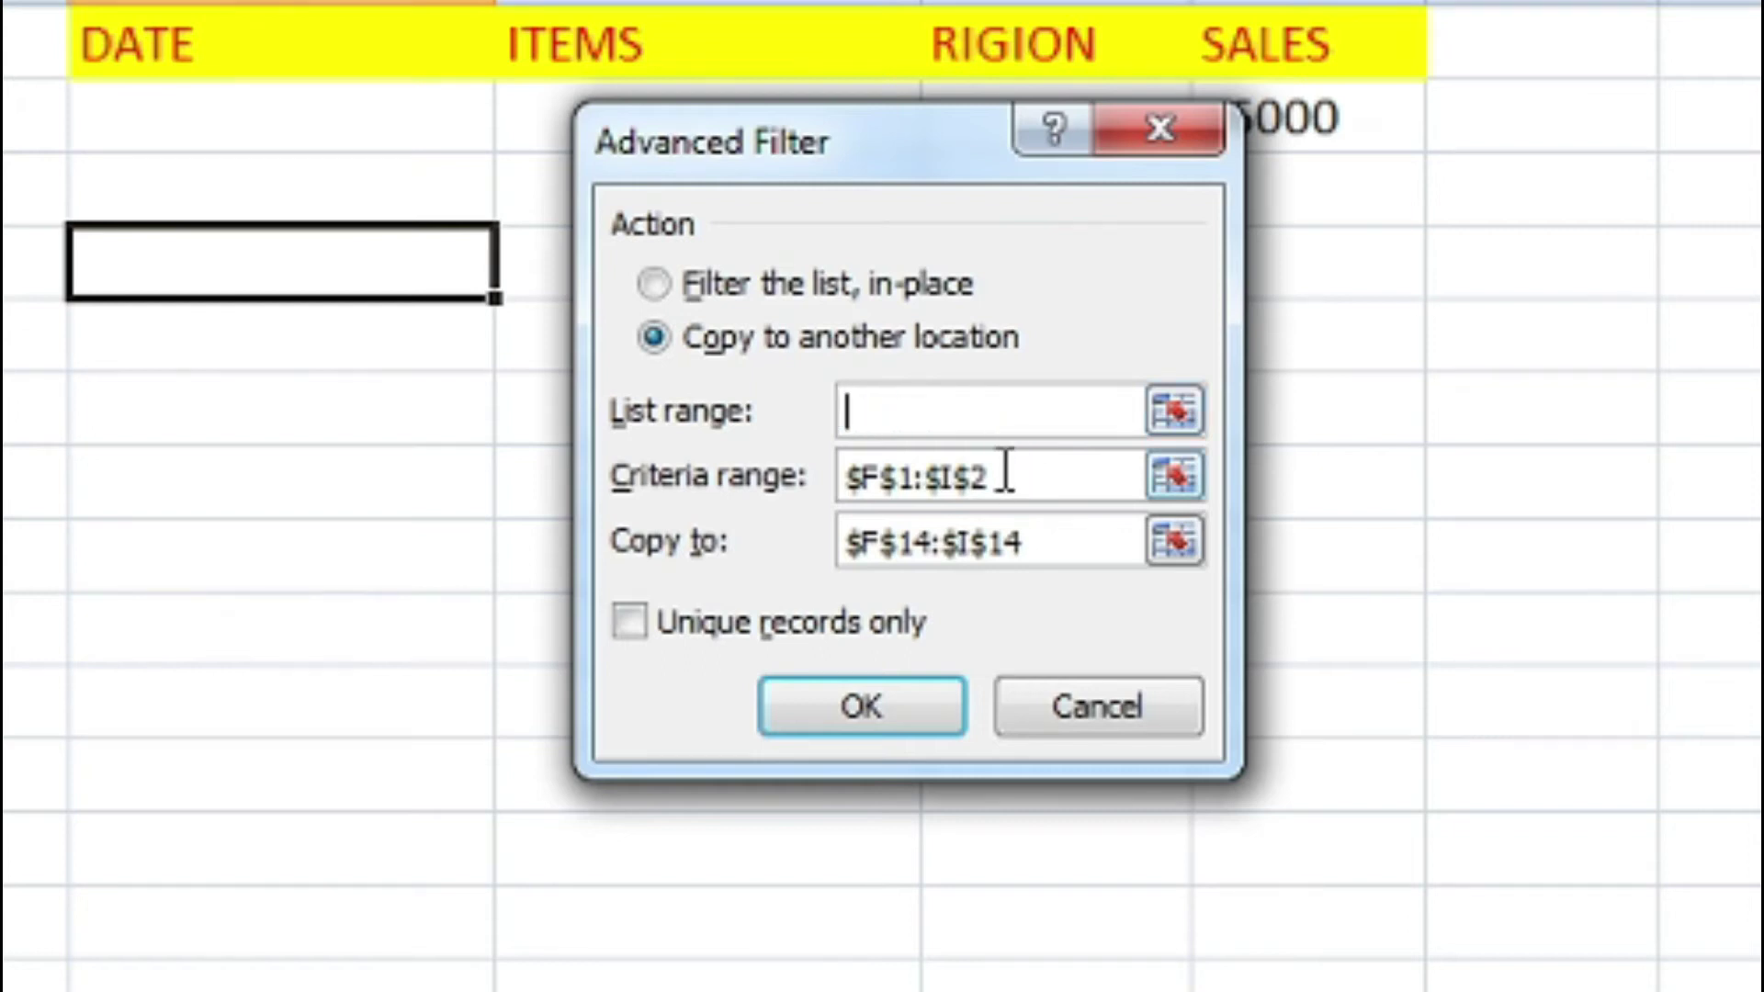
pyautogui.click(1003, 478)
pyautogui.doubleClick(1003, 478)
pyautogui.press('BackSpace')
pyautogui.press('BackSpace')
pyautogui.press('BackSpace')
pyautogui.press('BackSpace')
pyautogui.doubleClick(1056, 549)
pyautogui.press('BackSpace')
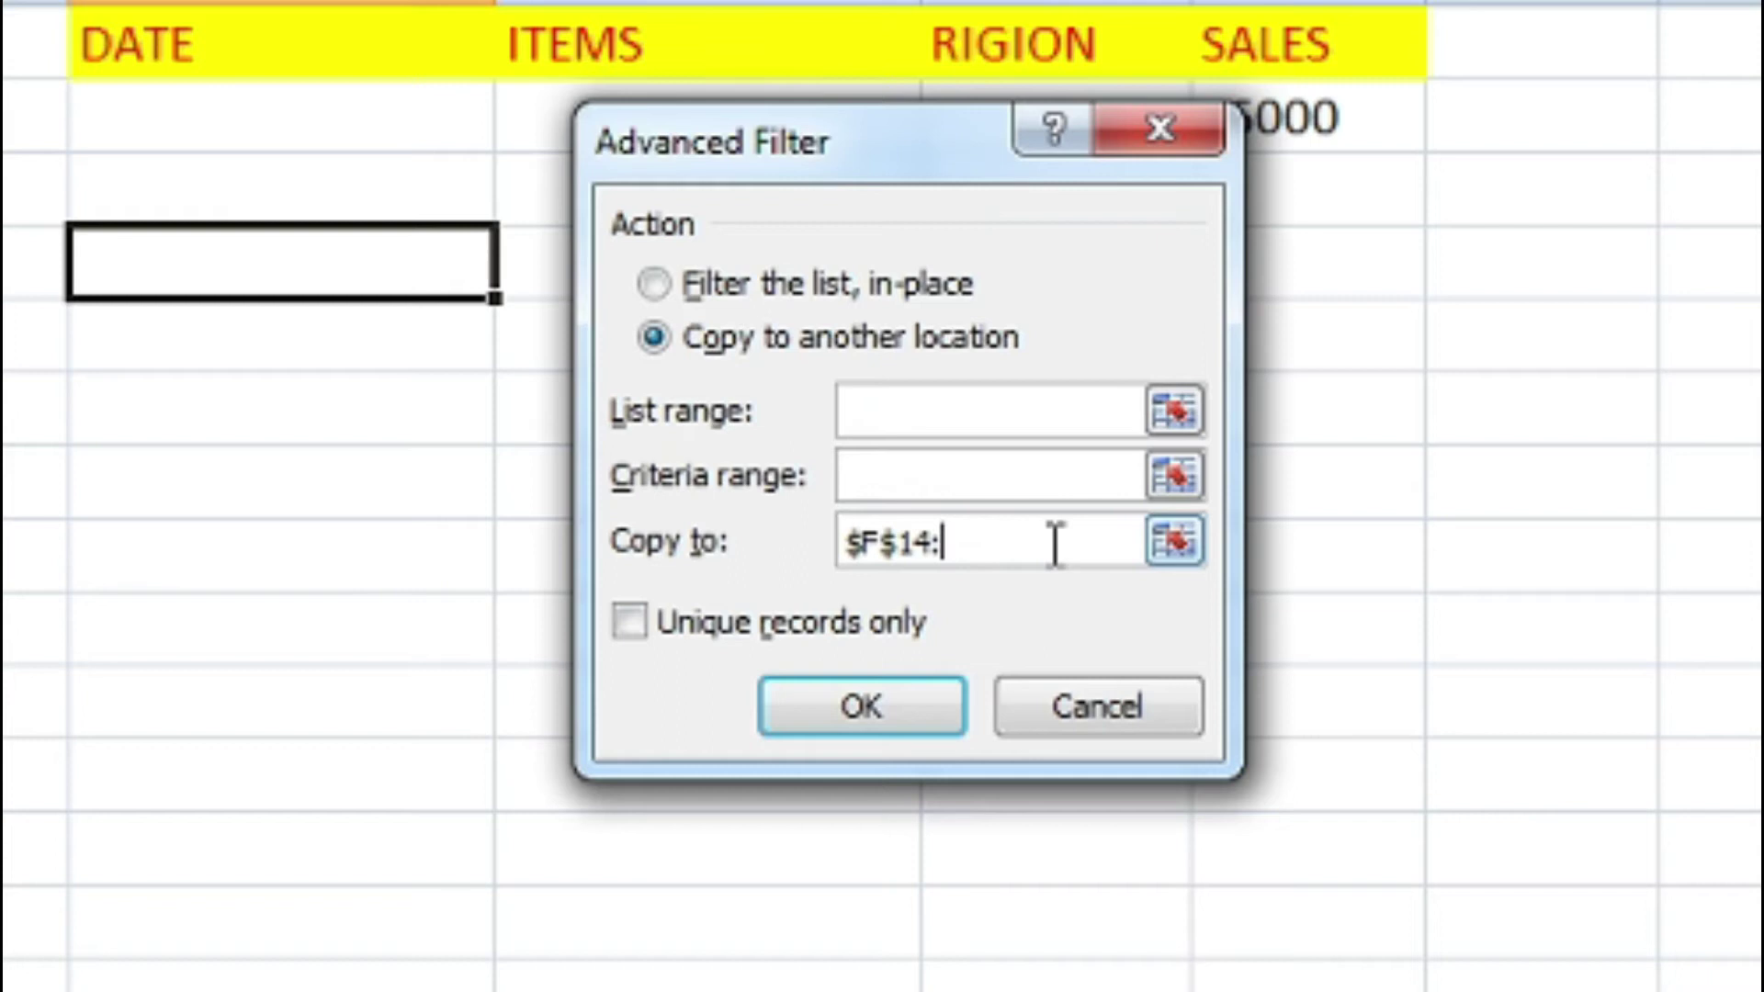
pyautogui.press('BackSpace')
pyautogui.press('BackSpace')
pyautogui.press('BackSpace')
# Set the list range to the whole sales table A1:D19.
pyautogui.click(908, 420)
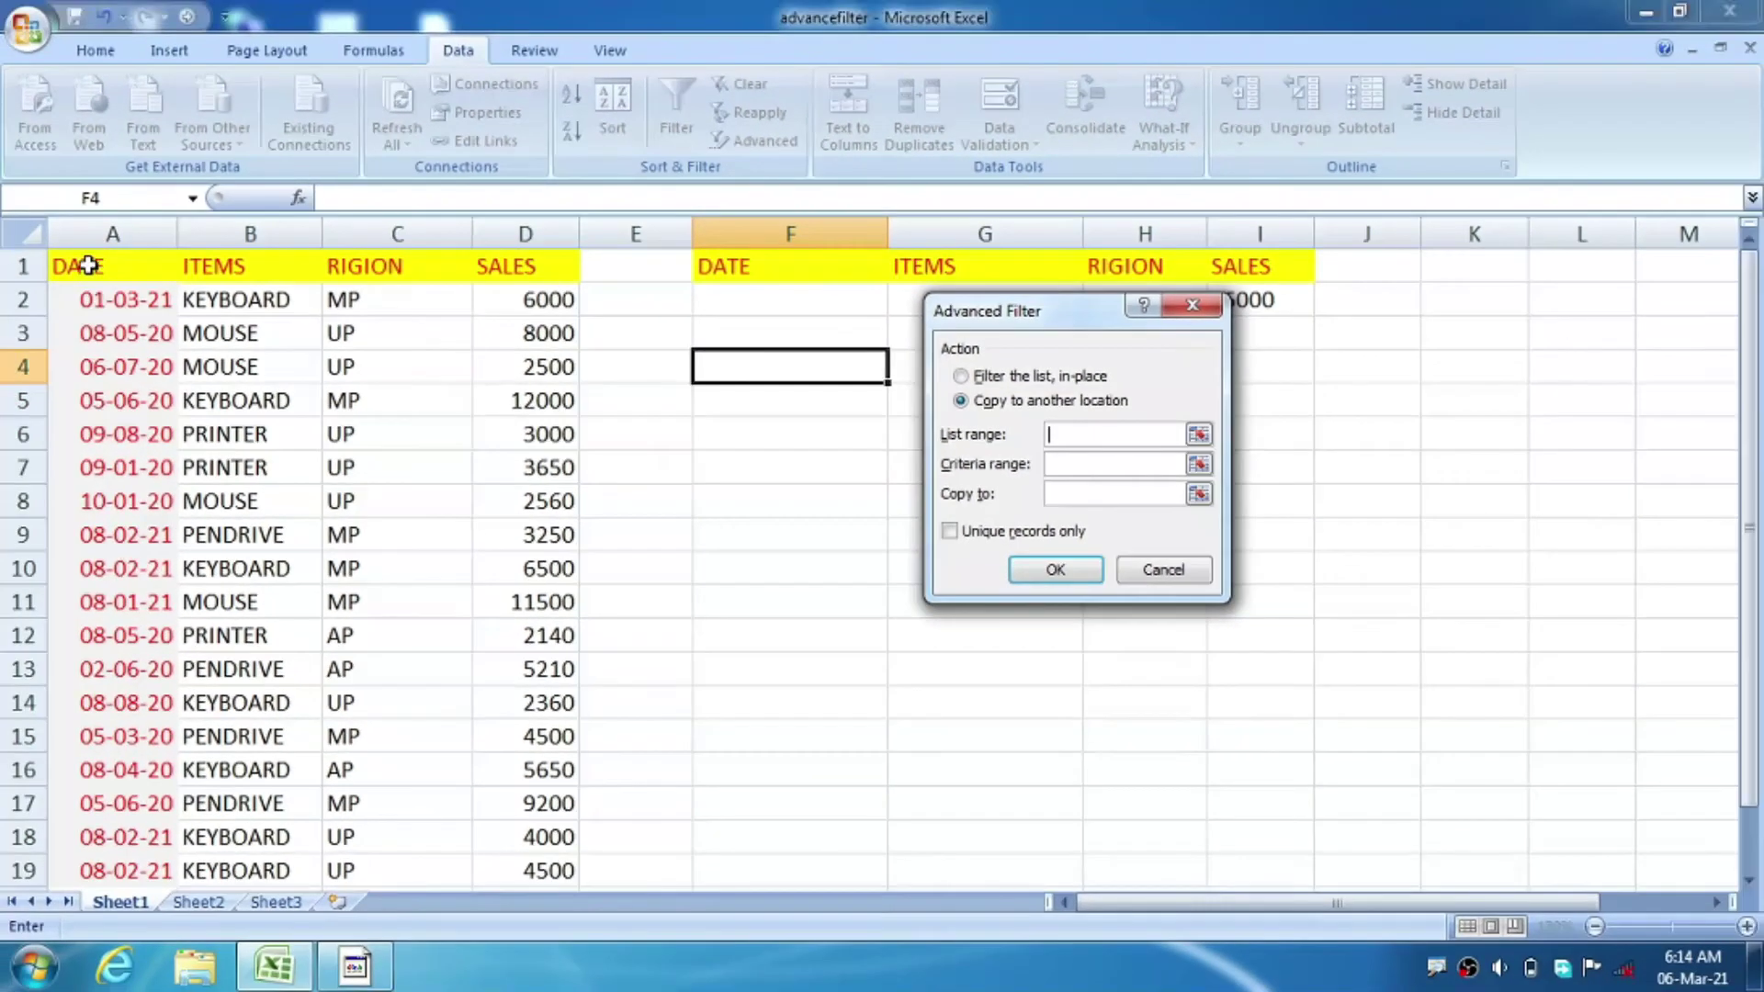
pyautogui.click(87, 265)
pyautogui.hotkey('ctrl', 'shift', 'Down')
pyautogui.hotkey('ctrl', 'shift', 'Right')
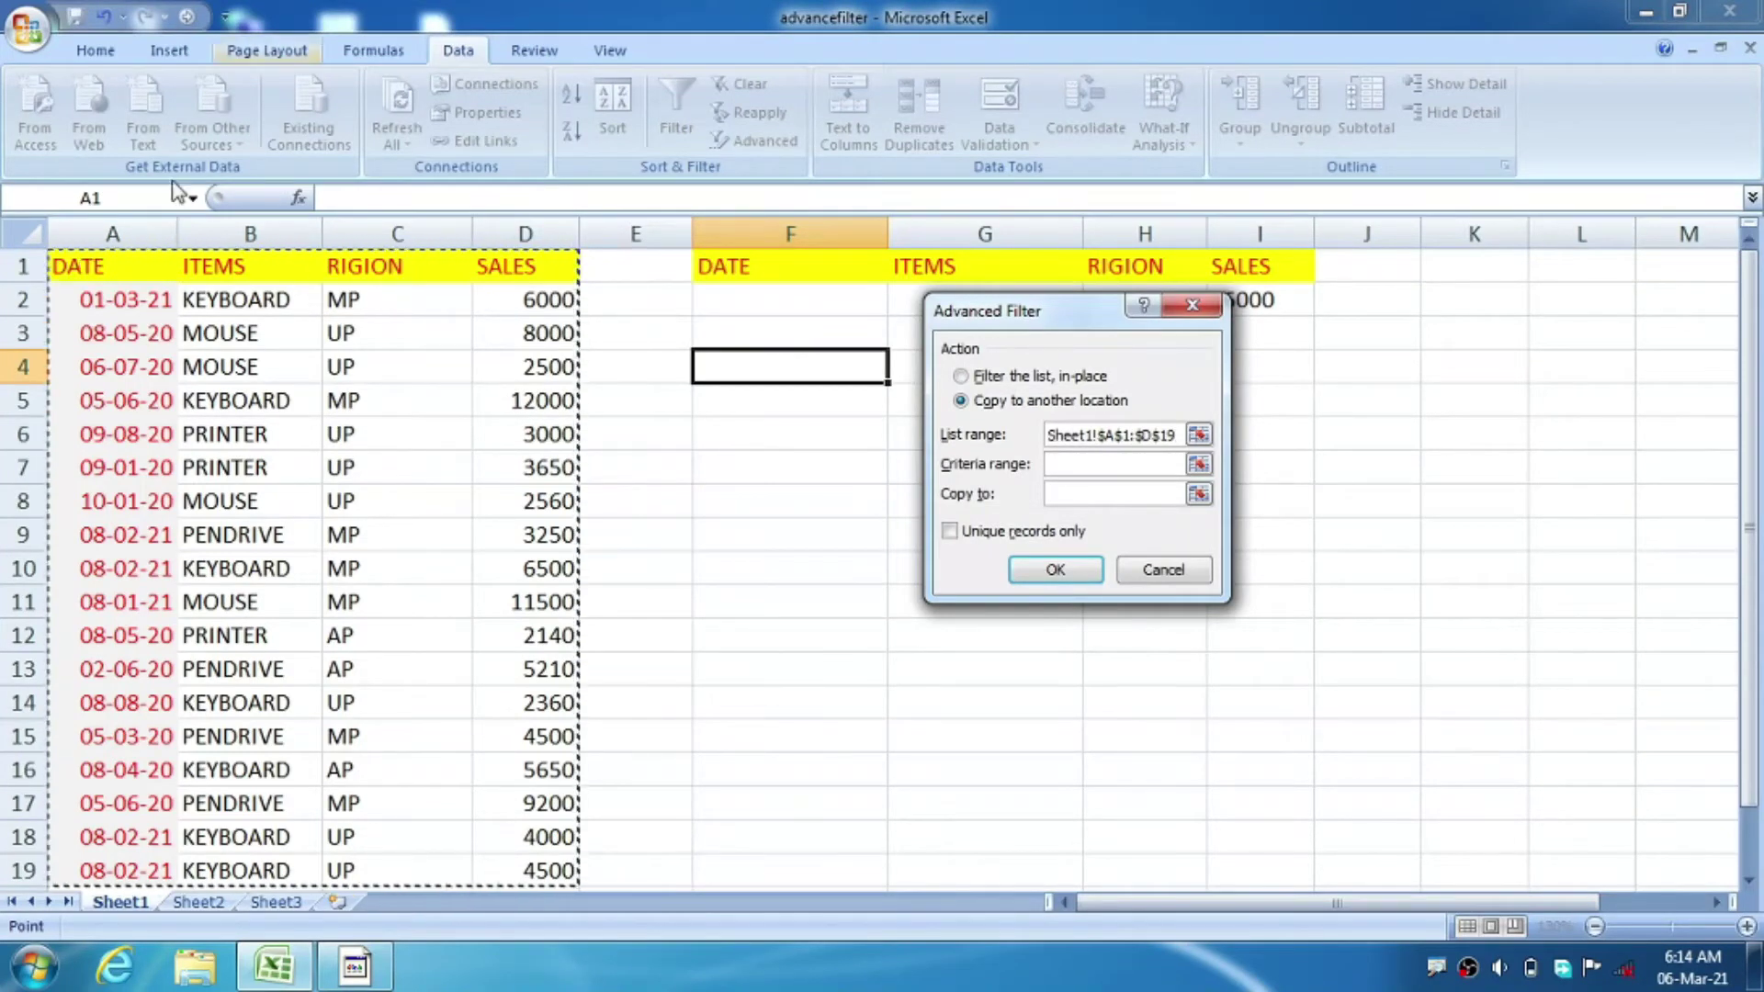
pyautogui.scroll(-4, 183, 468)
pyautogui.scroll(4, 257, 423)
# Set criteria range F1:I2 and Copy to F4, then run the filter.
pyautogui.click(1061, 463)
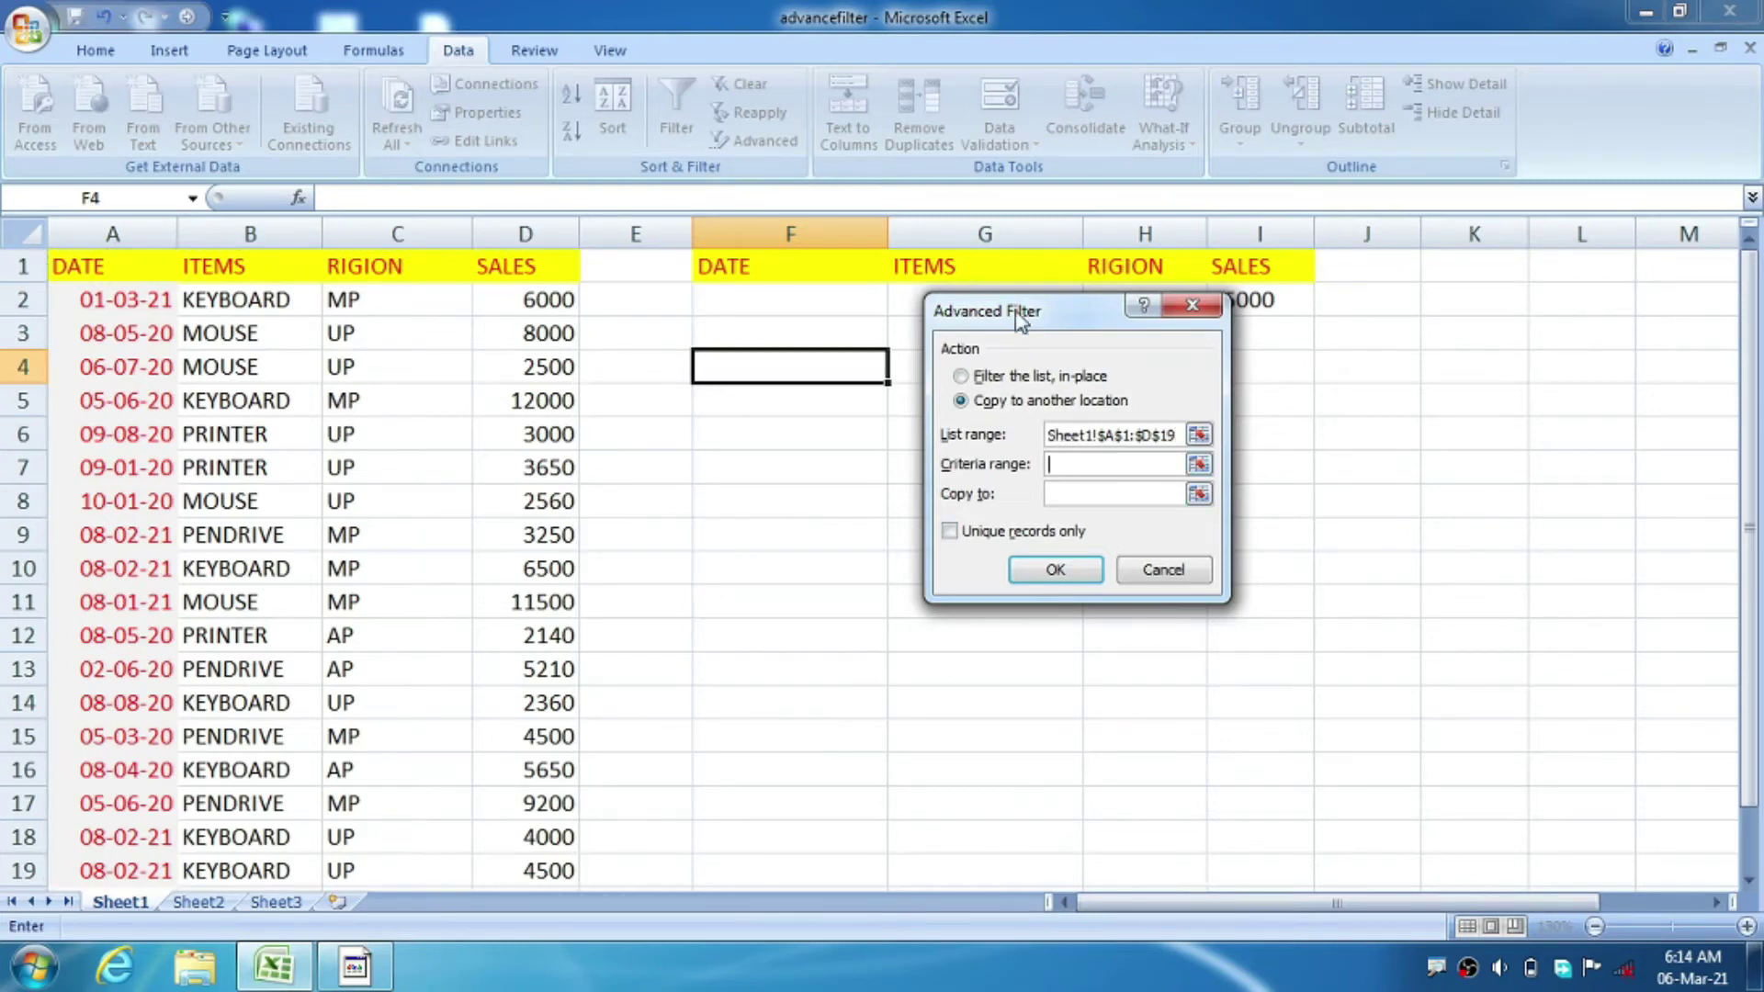
pyautogui.moveTo(1017, 317); pyautogui.dragTo(1265, 434)
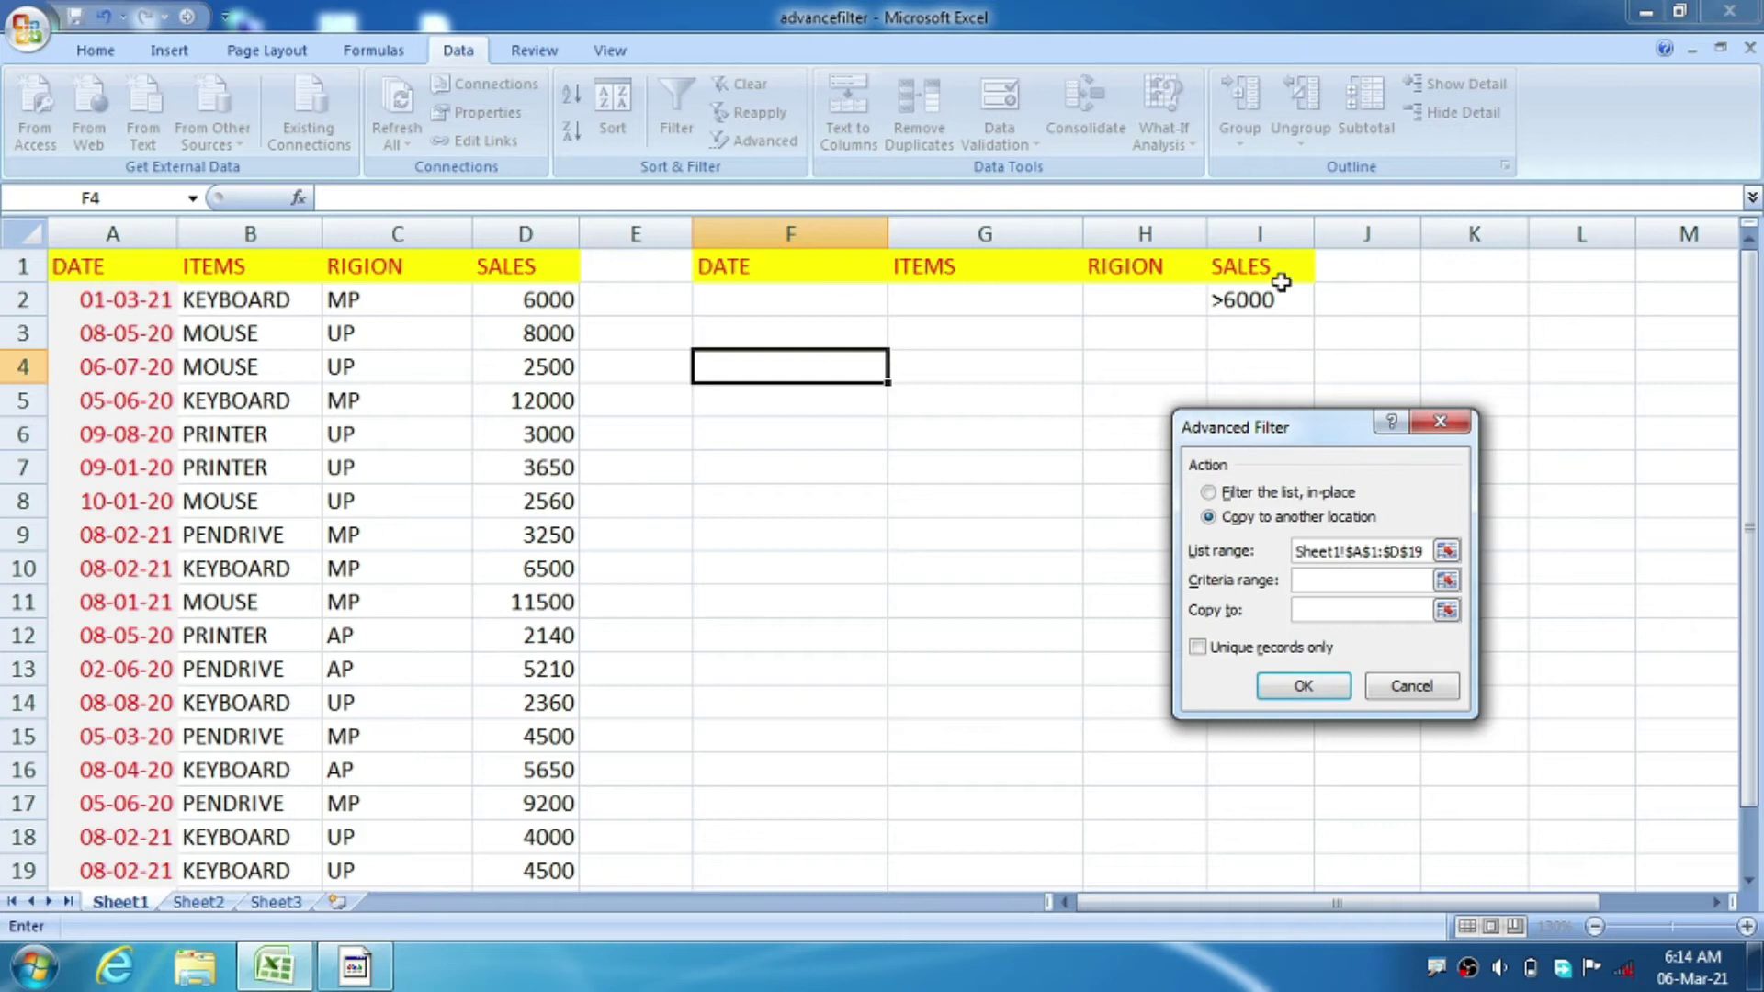
pyautogui.click(787, 256)
pyautogui.moveTo(788, 264); pyautogui.dragTo(1187, 276)
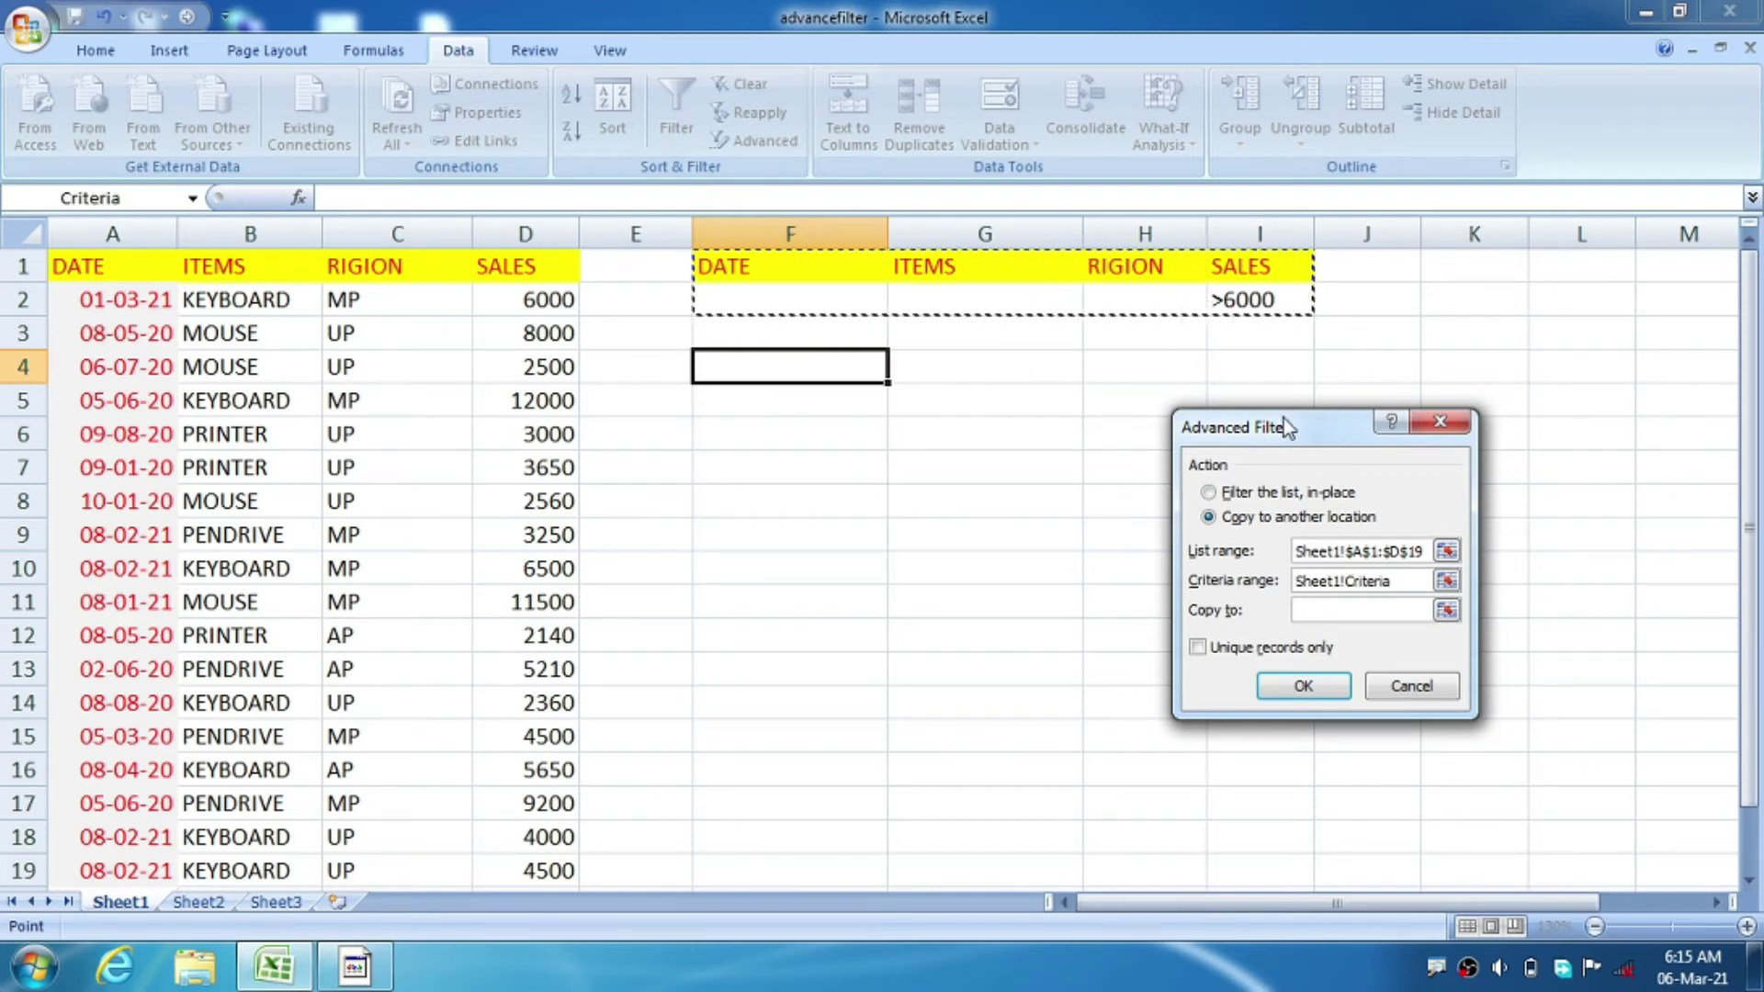
pyautogui.click(1325, 613)
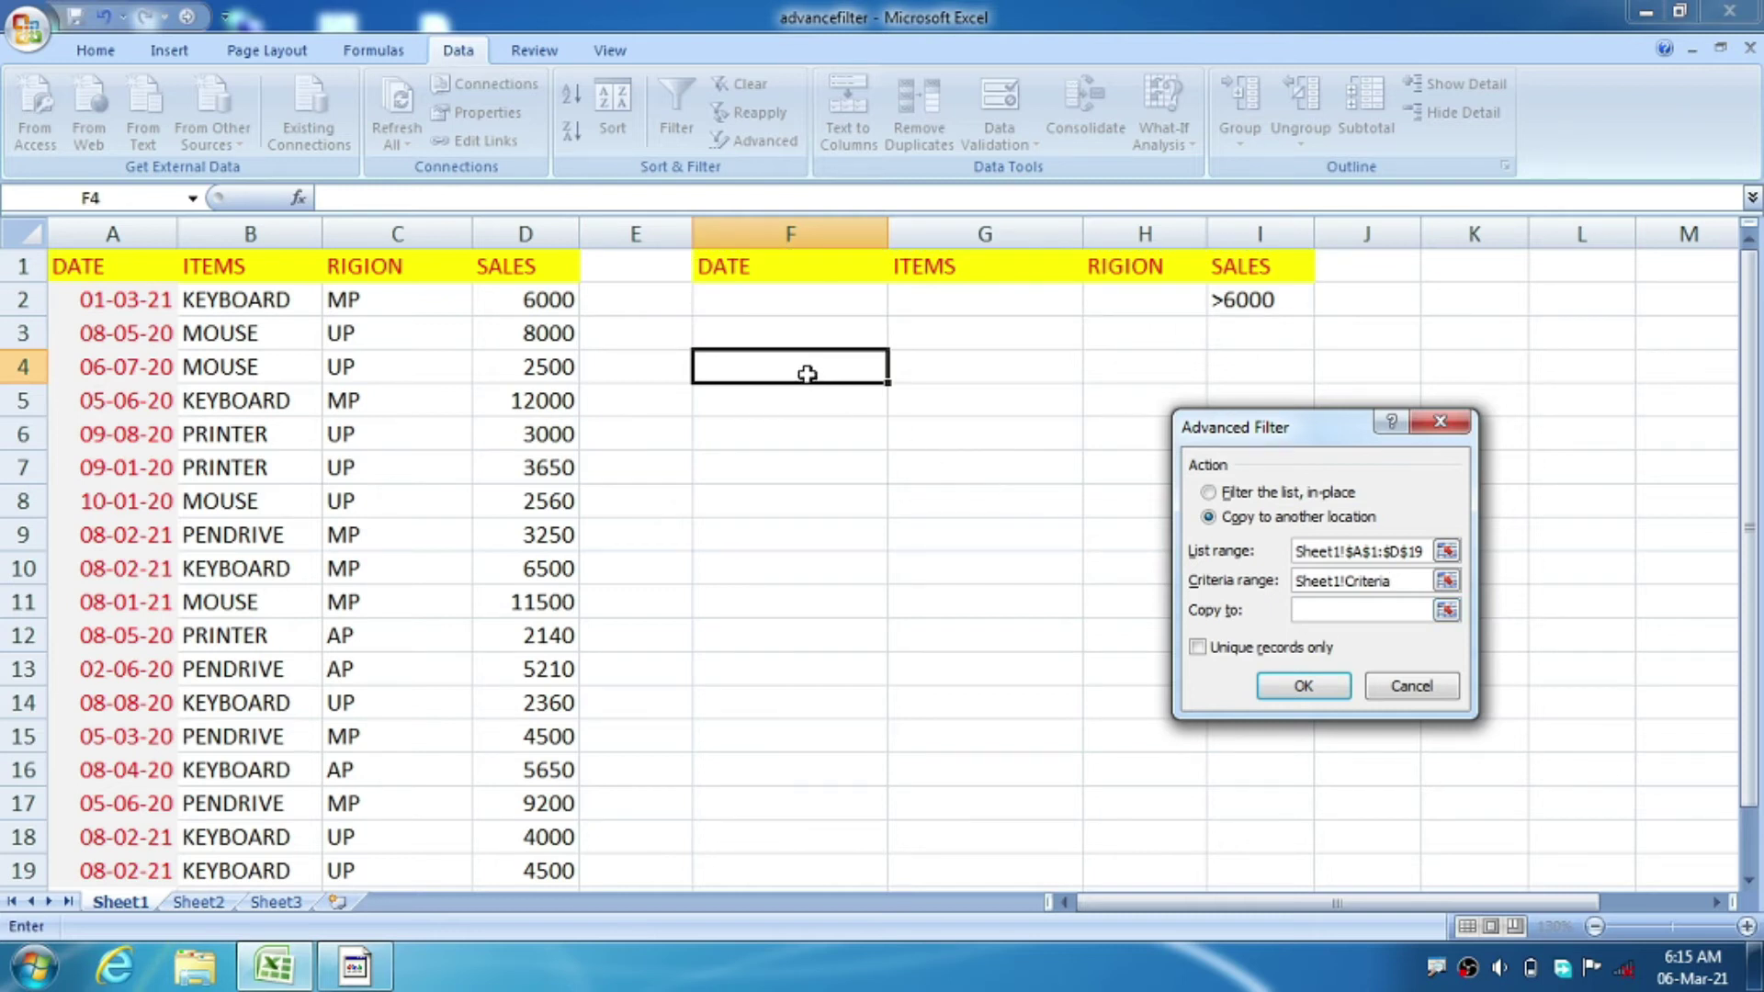
pyautogui.click(807, 374)
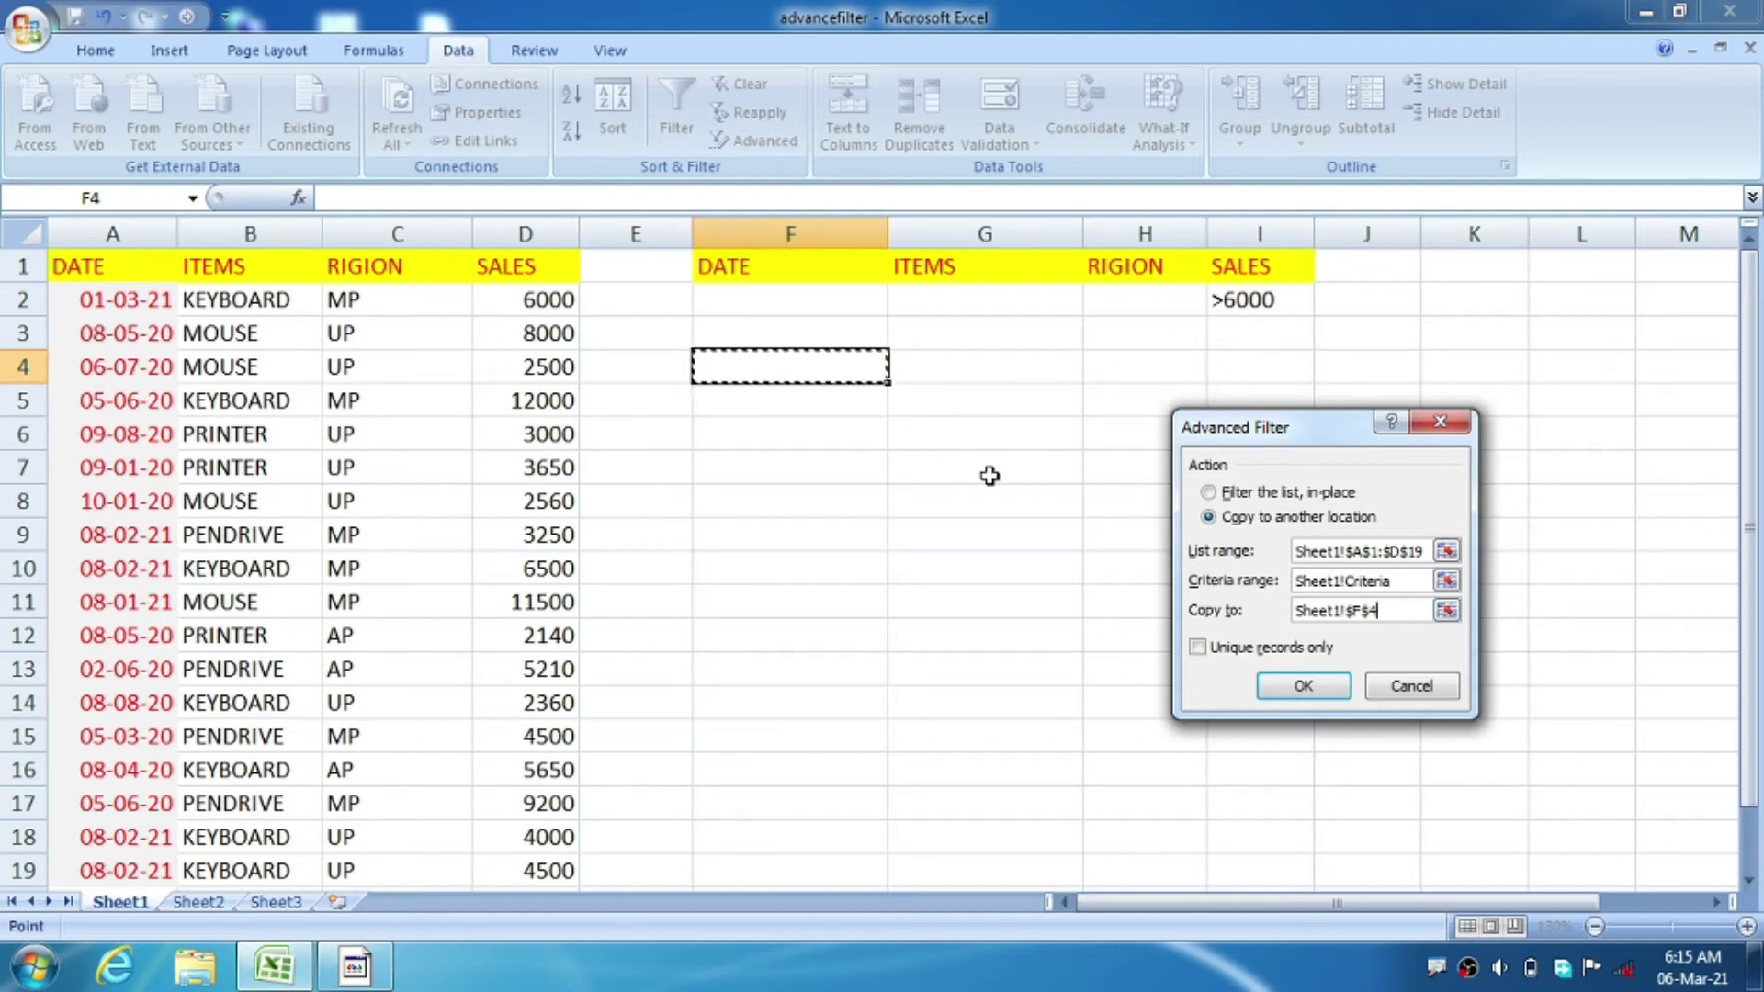
pyautogui.click(1307, 688)
pyautogui.click(1268, 665)
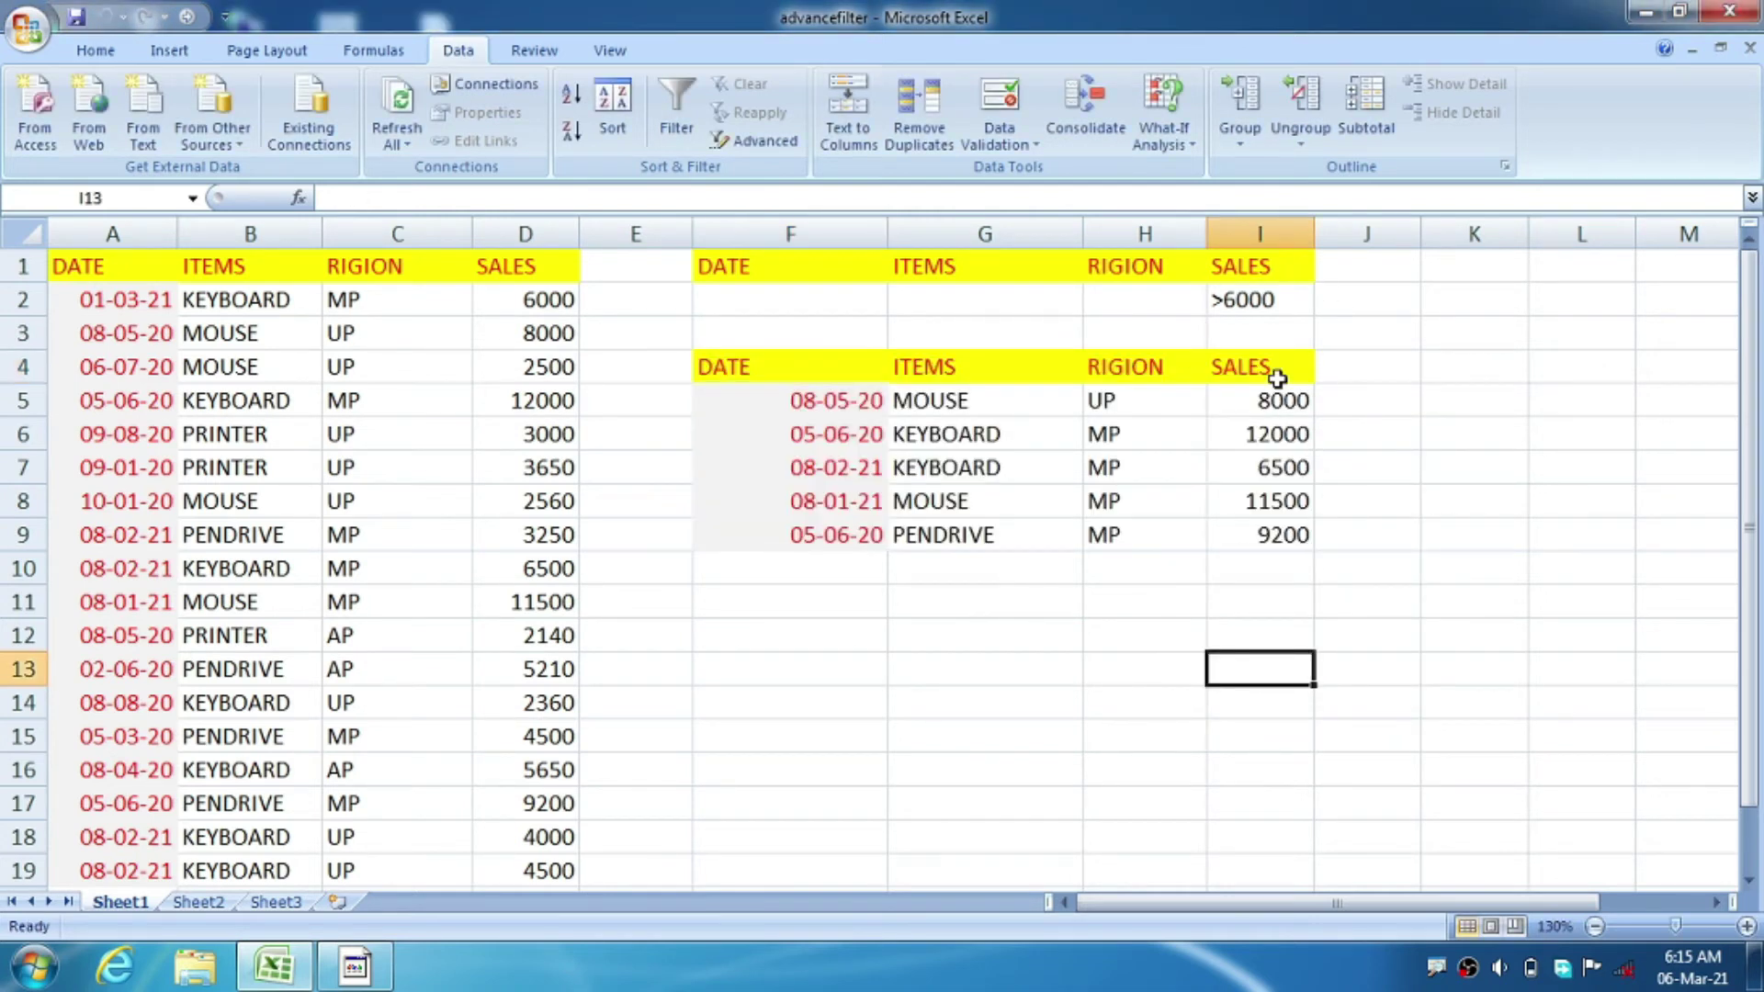
# Enter MOUSE under ITEMS in G2 and change the I2 sales condition from >6000 to >3000.
pyautogui.click(1251, 303)
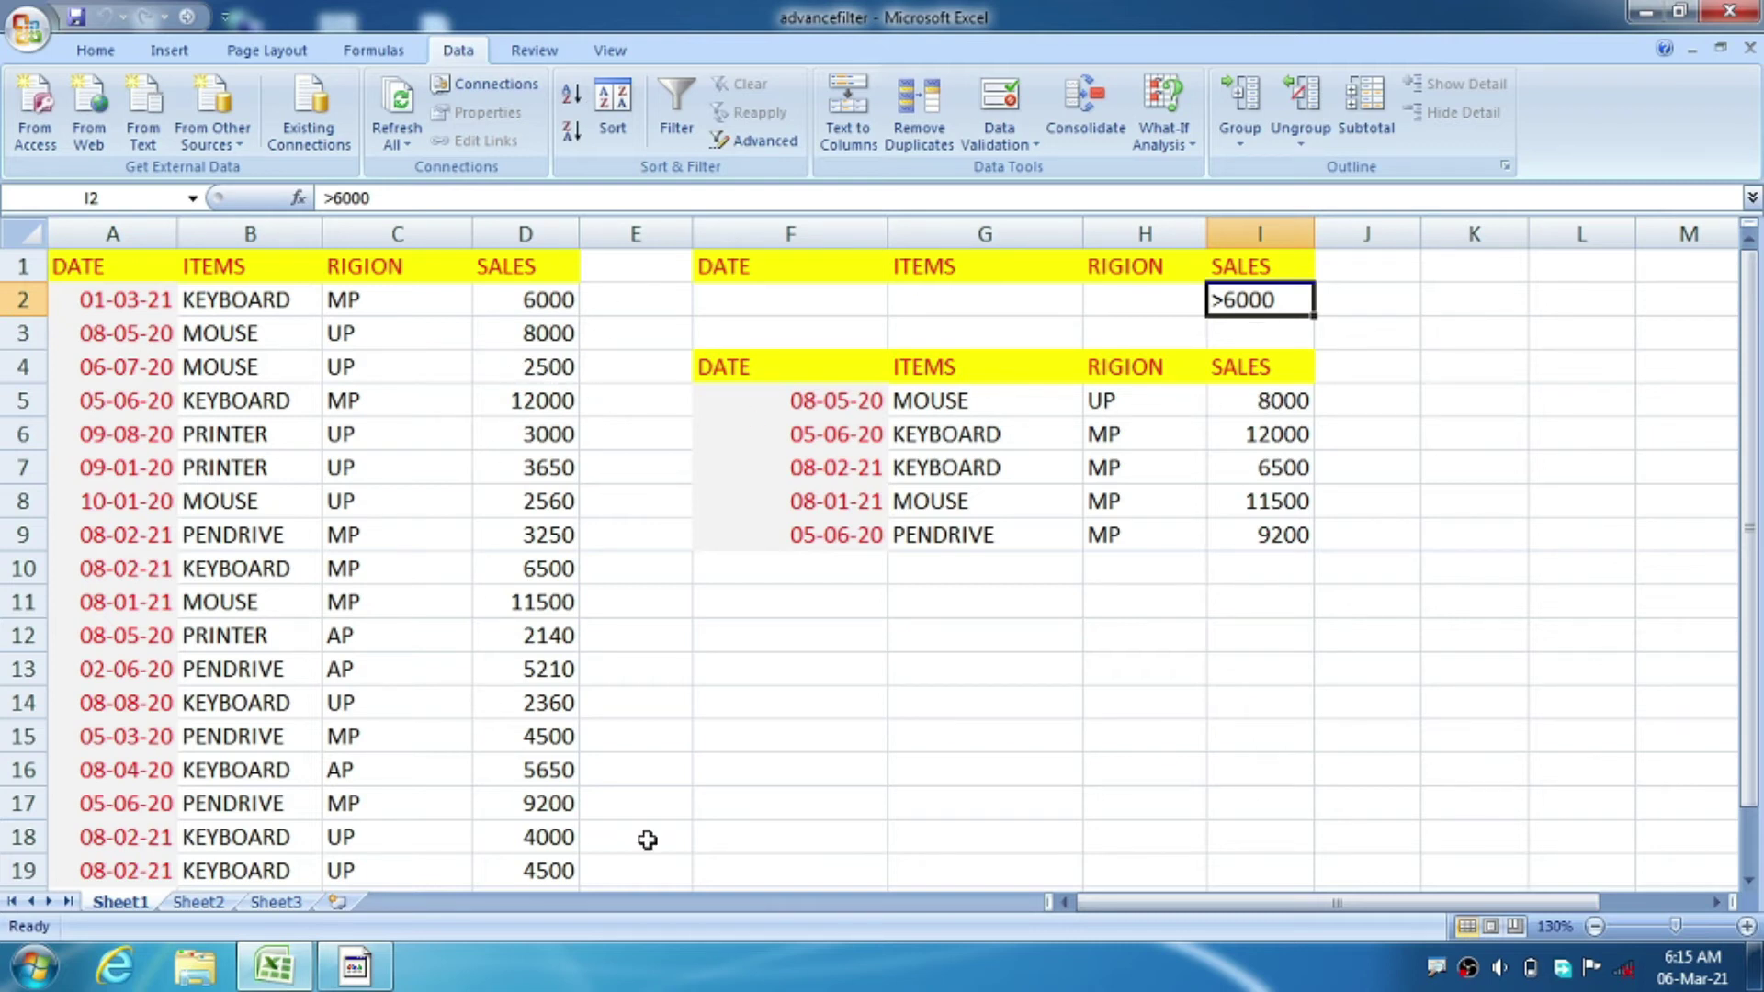
pyautogui.scroll(-1, 853, 585)
pyautogui.scroll(1, 854, 586)
pyautogui.click(977, 303)
pyautogui.click(1011, 596)
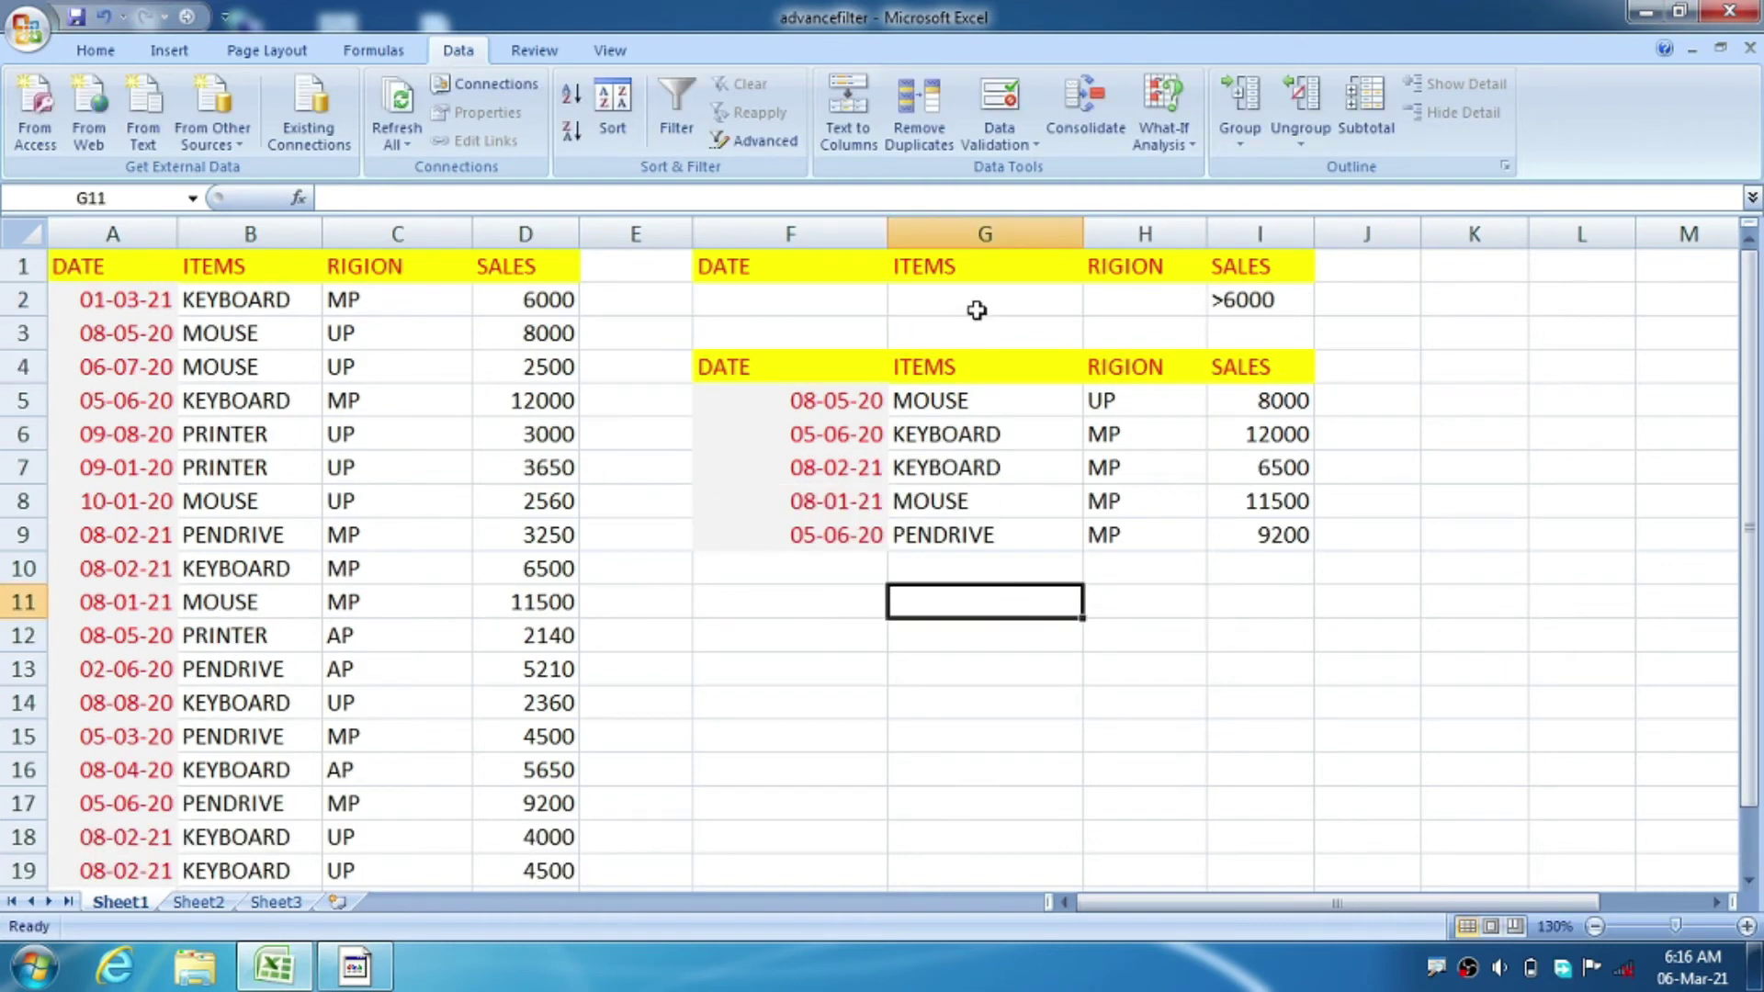
pyautogui.doubleClick(976, 303)
pyautogui.doubleClick(1031, 634)
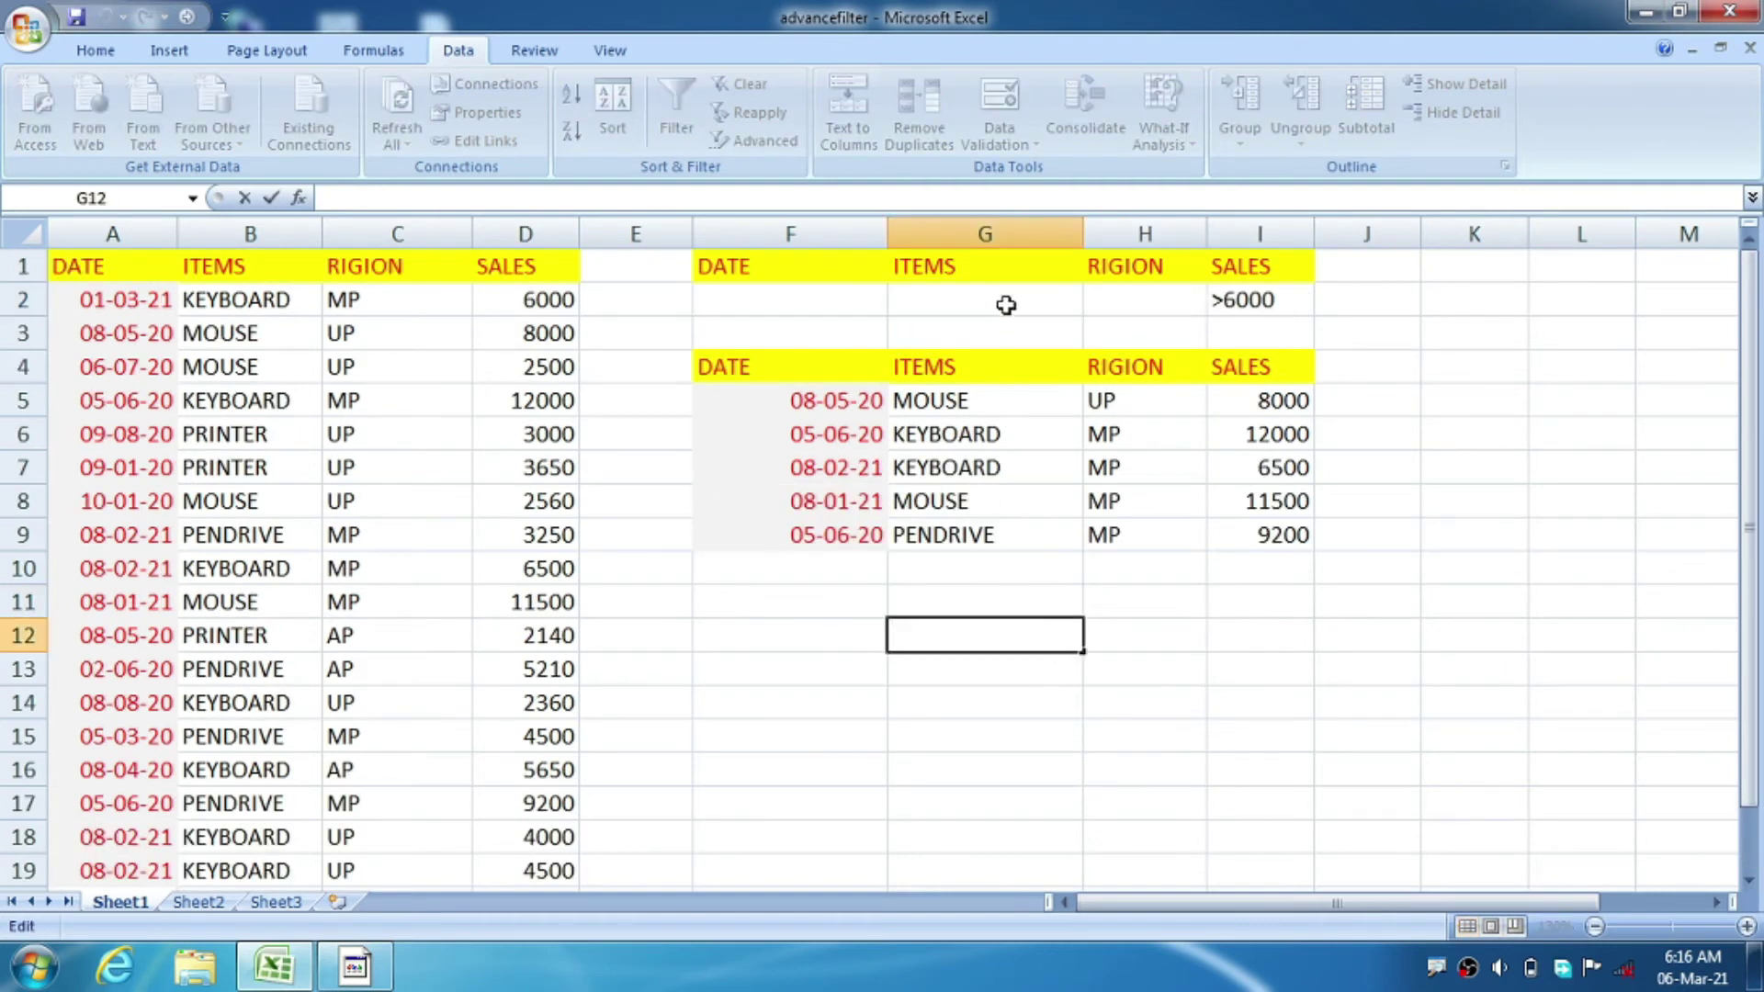
pyautogui.click(1006, 305)
pyautogui.write('MOUSE')
pyautogui.doubleClick(1274, 301)
pyautogui.press('BackSpace')
pyautogui.press('BackSpace')
pyautogui.press('BackSpace')
pyautogui.press('BackSpace')
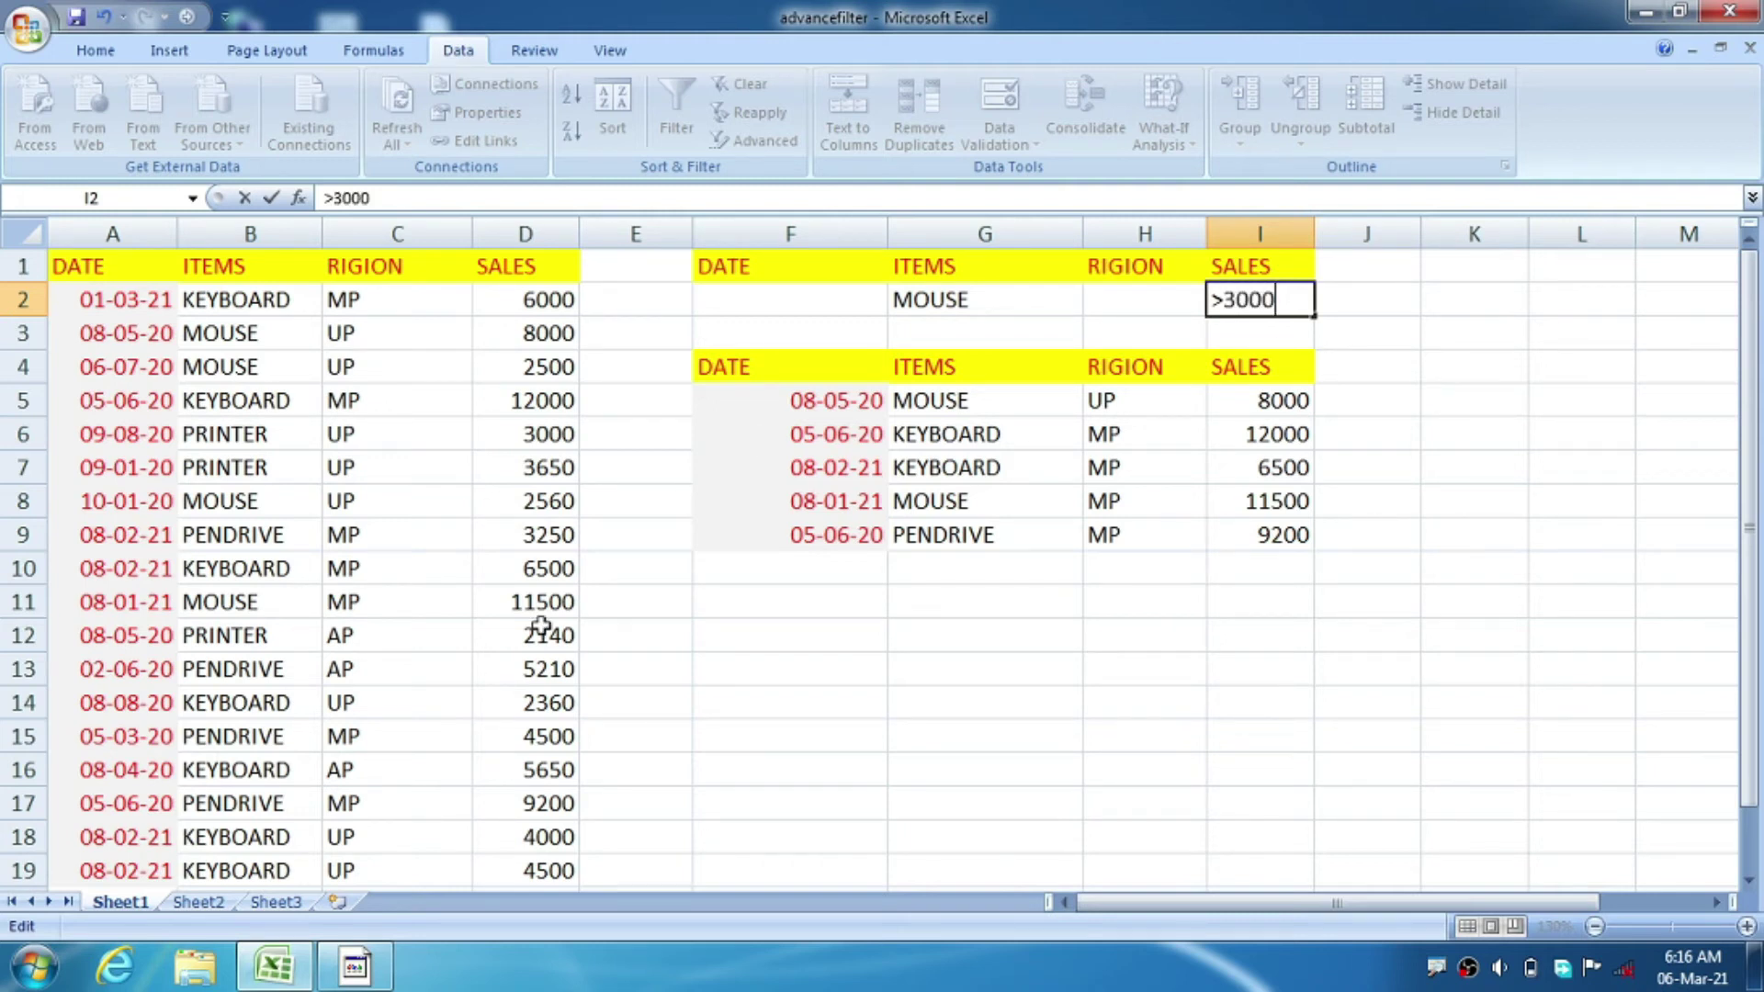
pyautogui.click(770, 609)
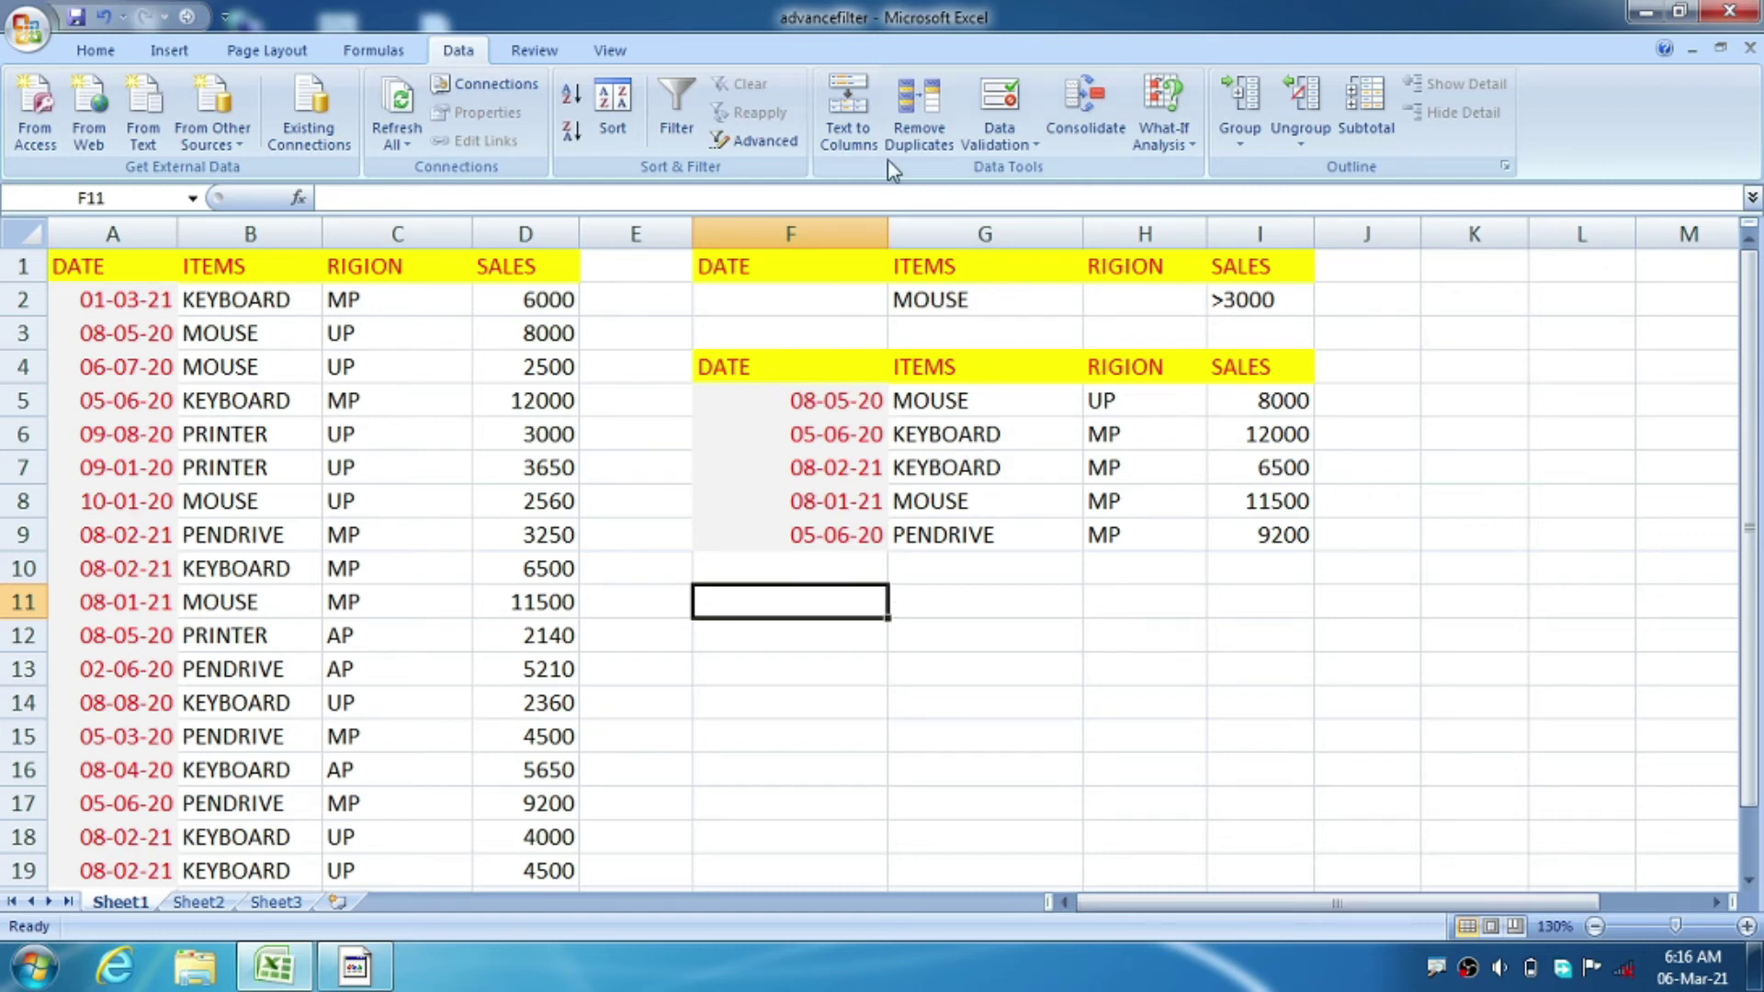
# Reopen Advanced Filter with Copy to another location and clear the old list, criteria and output ranges.
pyautogui.click(768, 145)
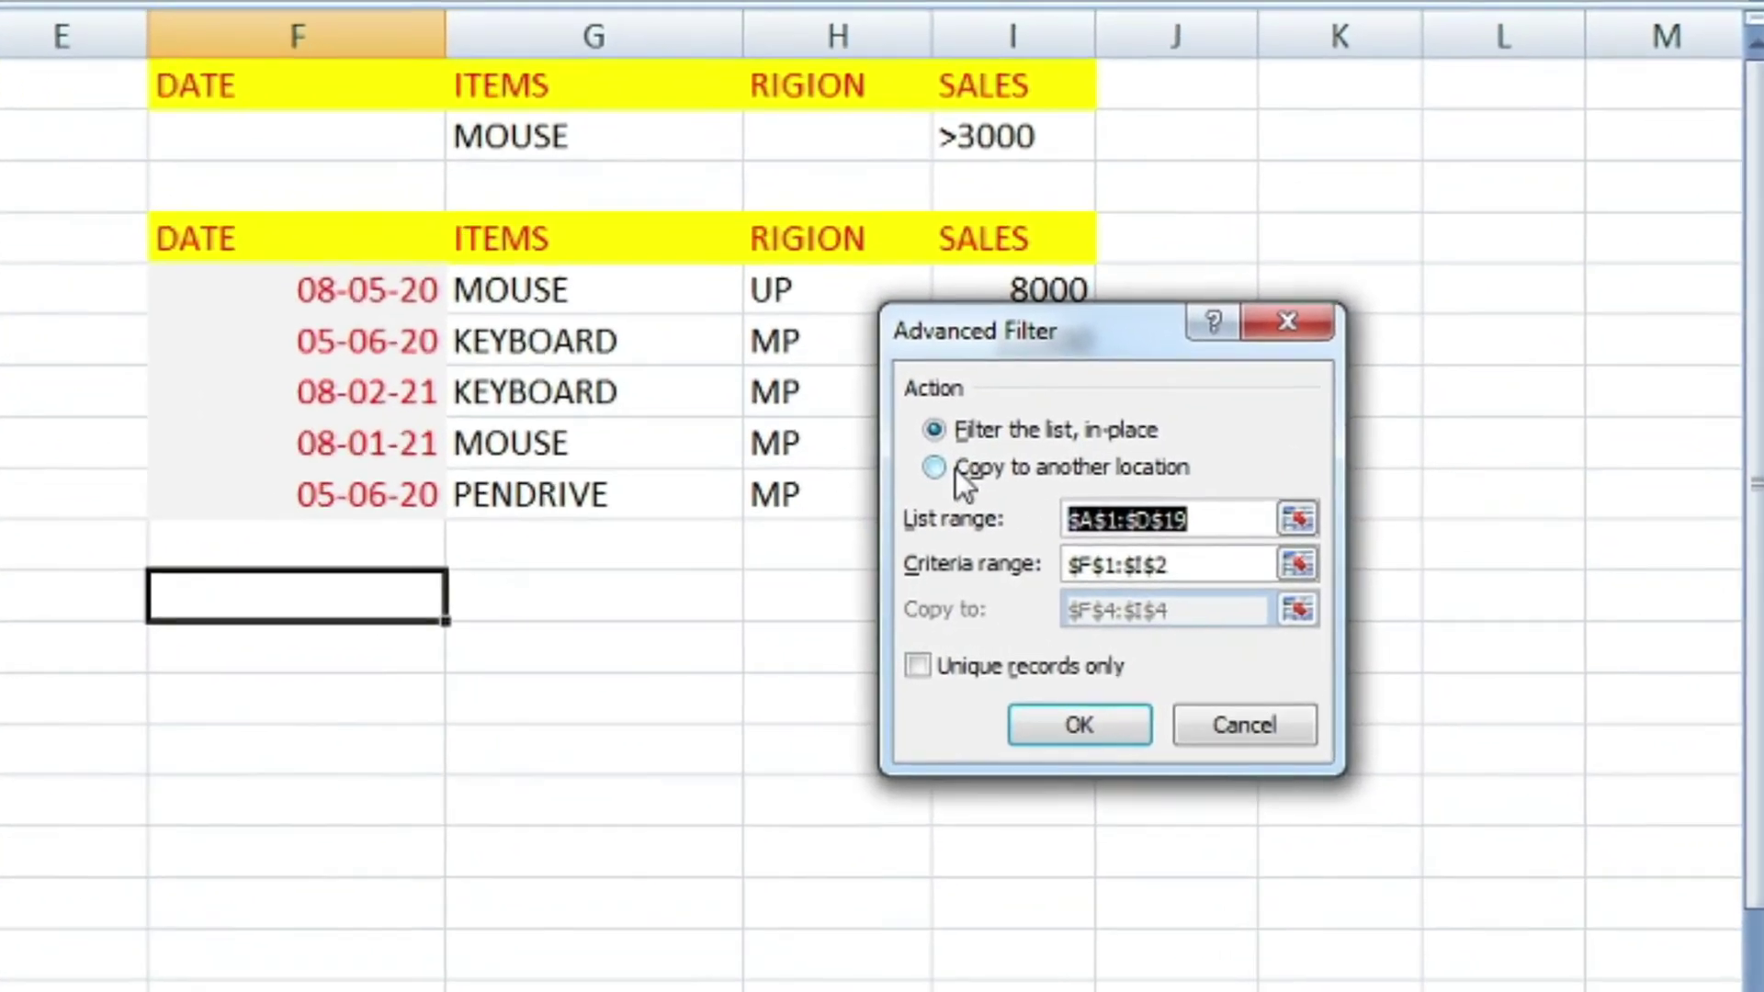
pyautogui.click(957, 470)
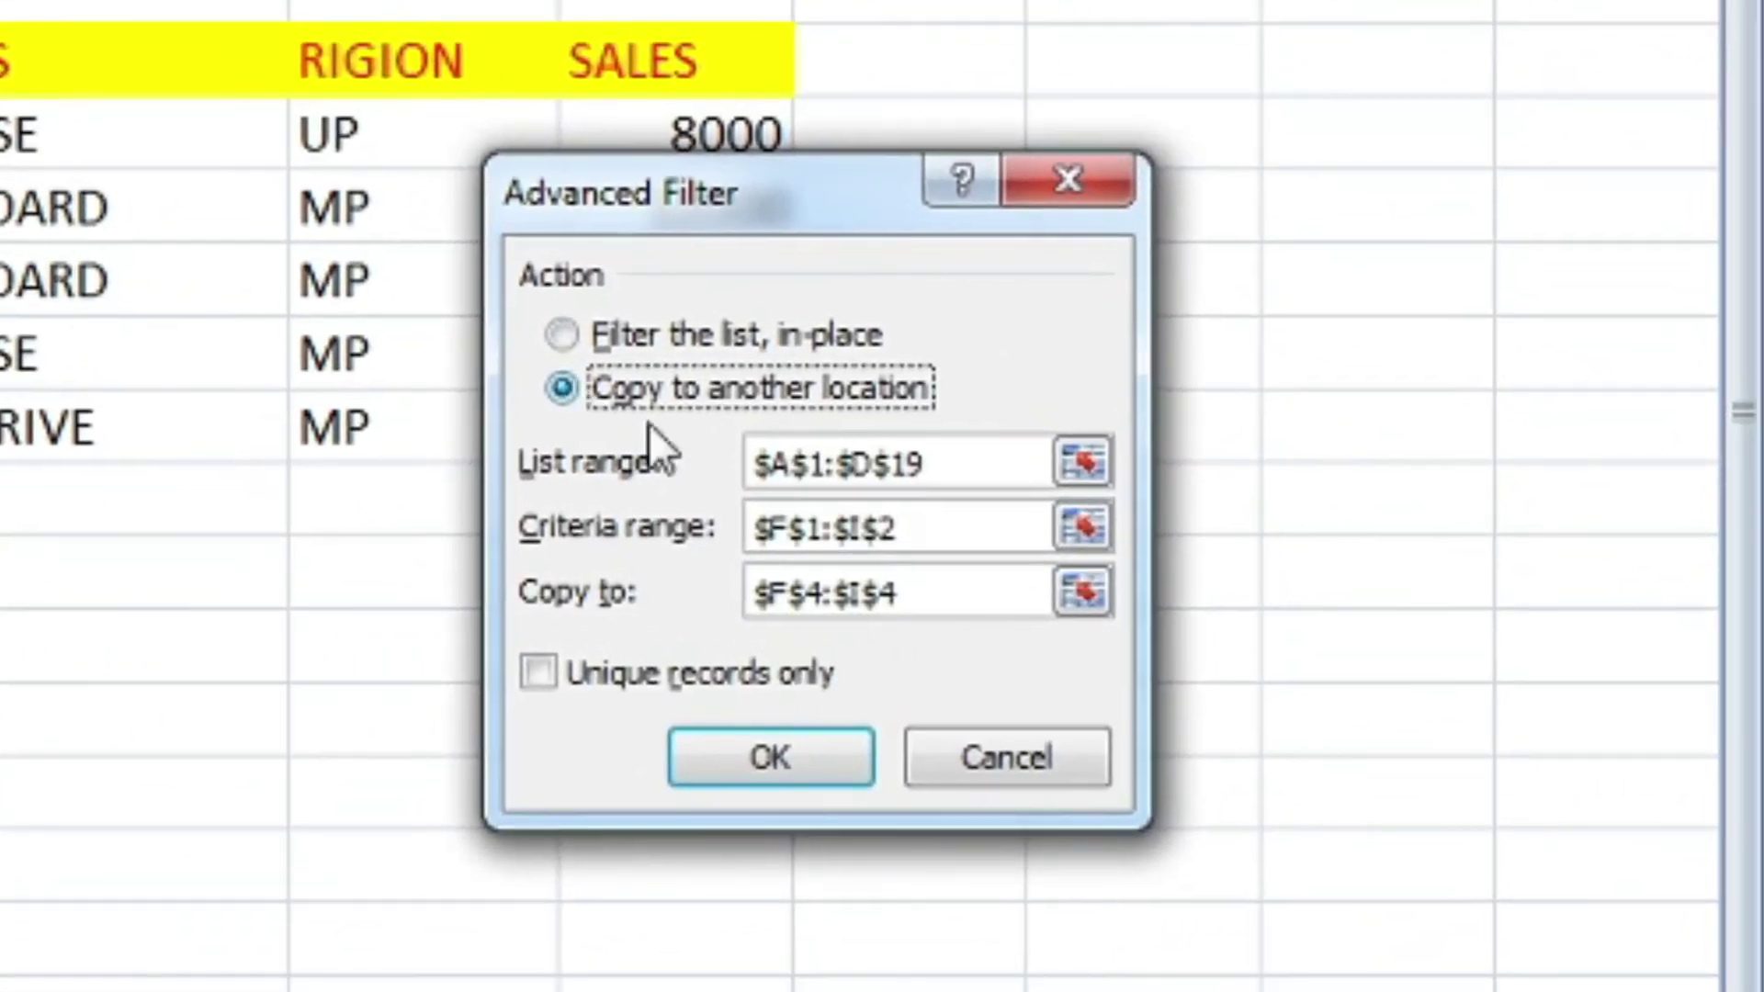
pyautogui.doubleClick(955, 468)
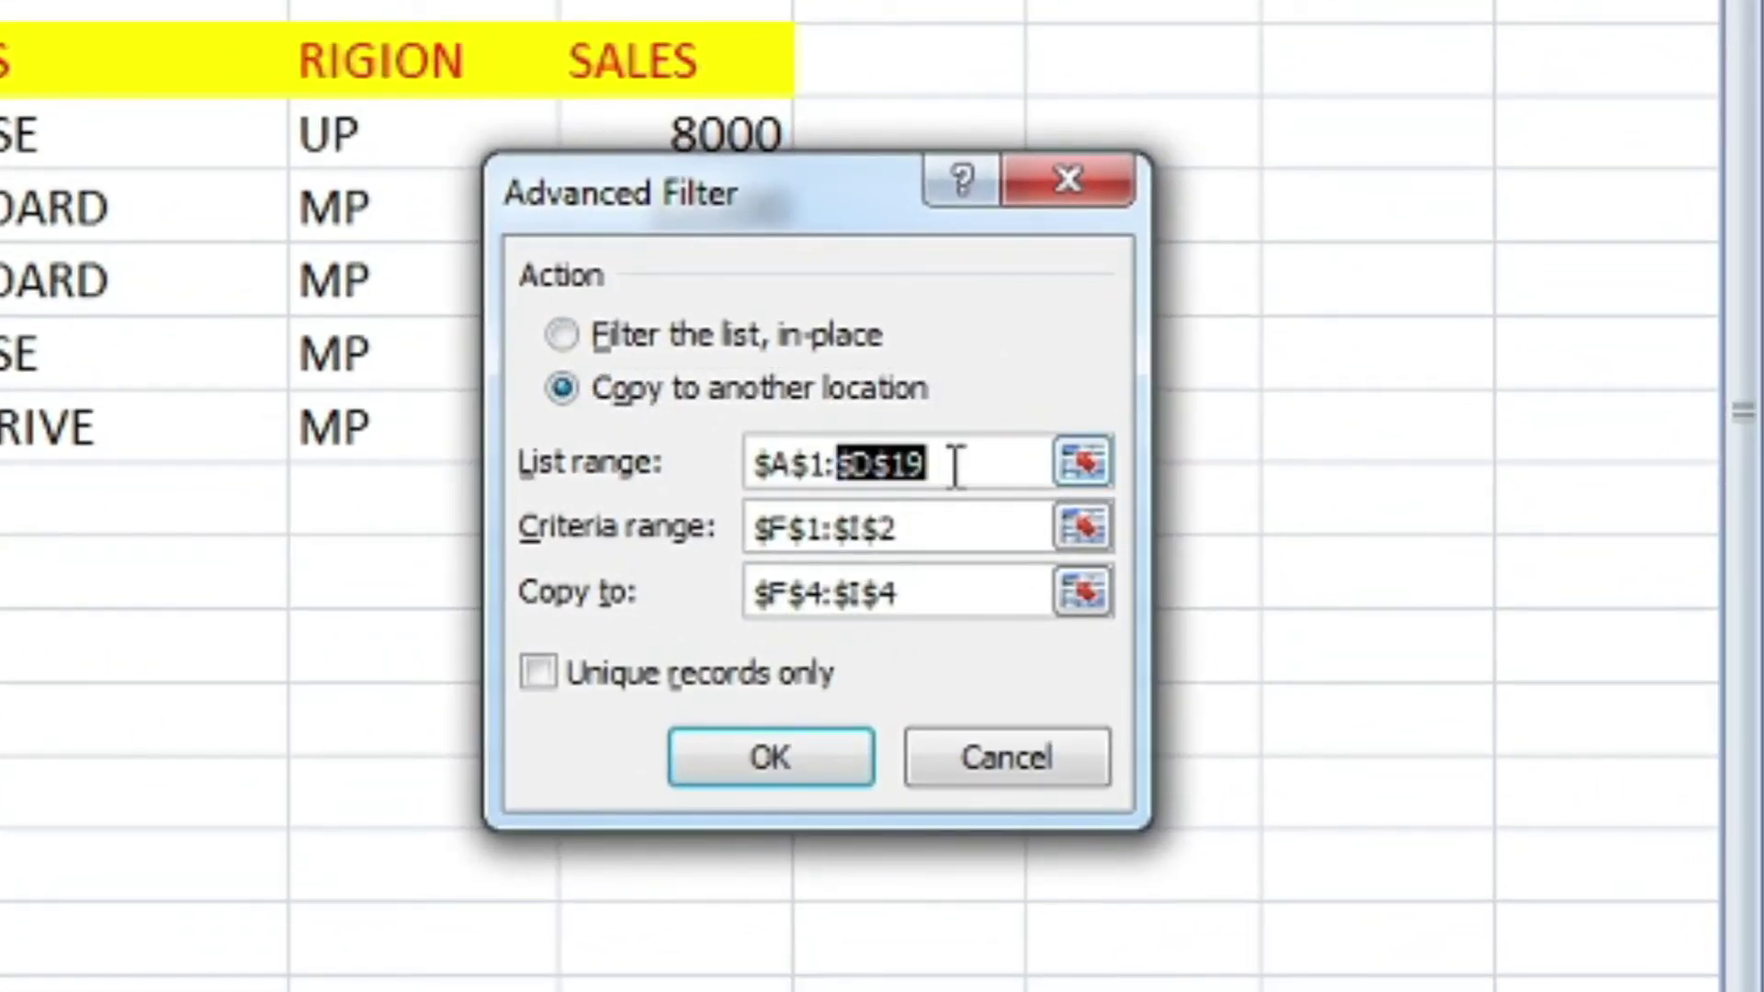
pyautogui.press('BackSpace')
pyautogui.press('BackSpace')
pyautogui.press('BackSpace')
pyautogui.press('BackSpace')
pyautogui.click(896, 528)
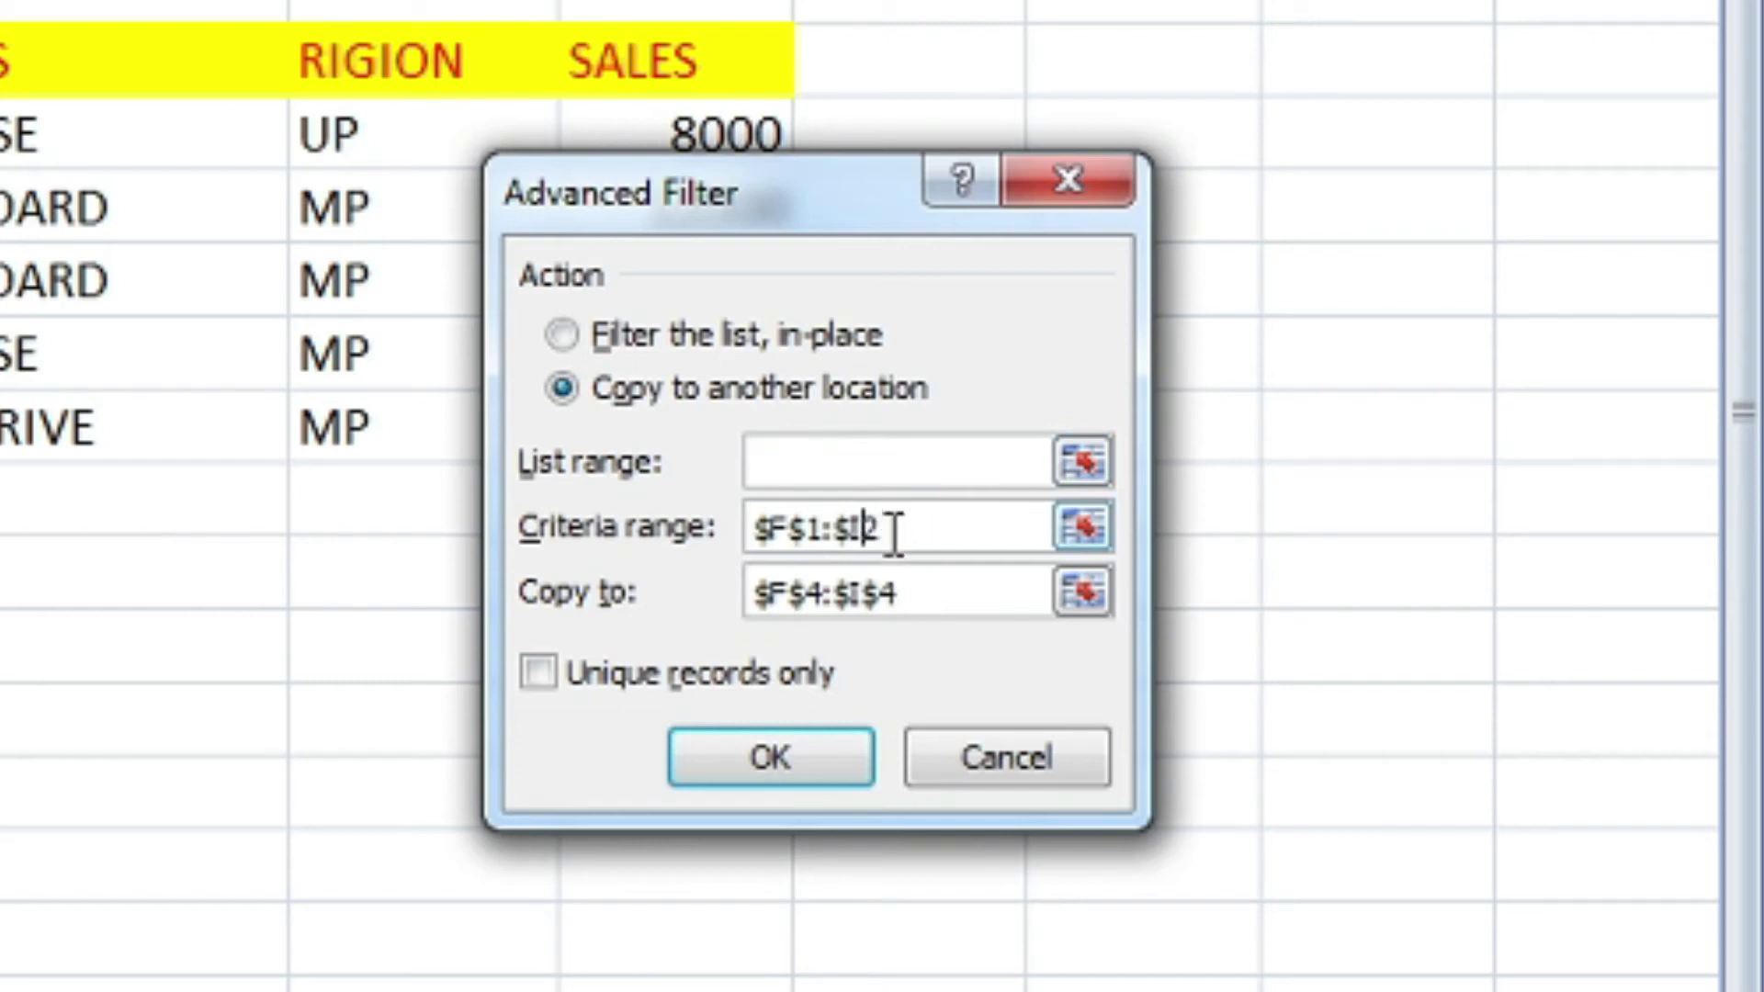
pyautogui.press('BackSpace')
pyautogui.press('BackSpace')
pyautogui.press('BackSpace')
pyautogui.press('Delete')
pyautogui.doubleClick(898, 596)
pyautogui.press('BackSpace')
pyautogui.press('BackSpace')
pyautogui.press('BackSpace')
pyautogui.press('BackSpace')
# Set the list range to the whole sales table A1:D19.
pyautogui.click(795, 462)
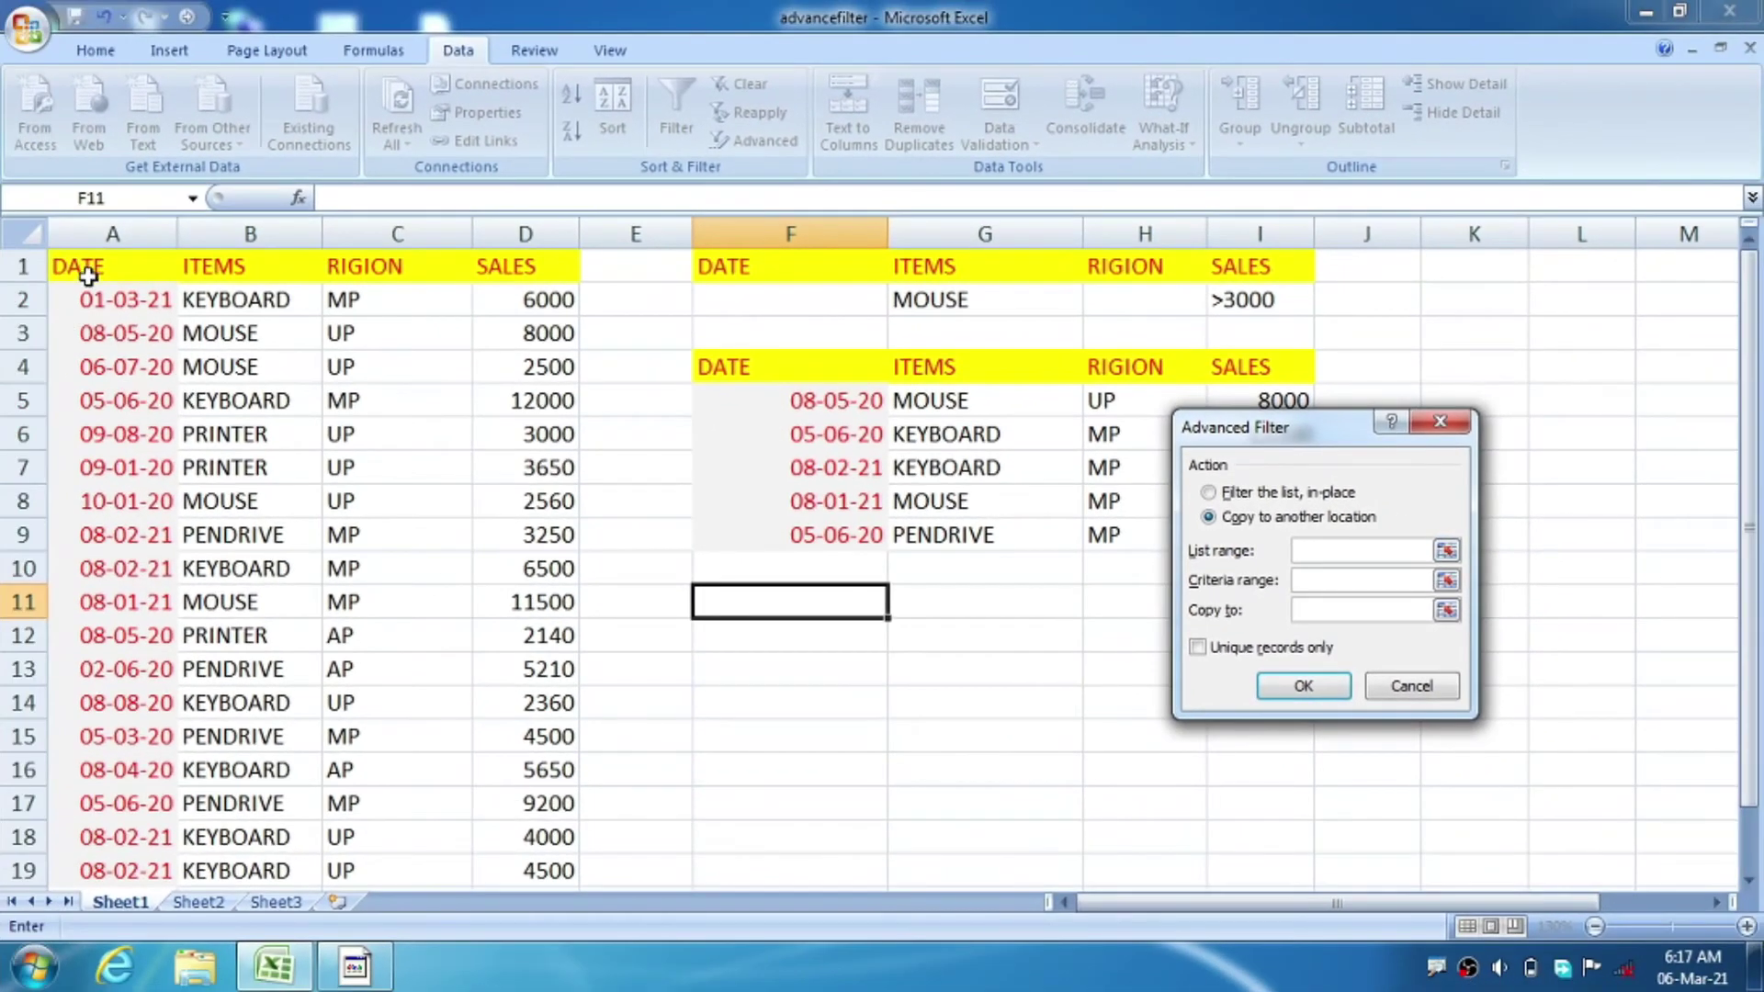
pyautogui.click(87, 269)
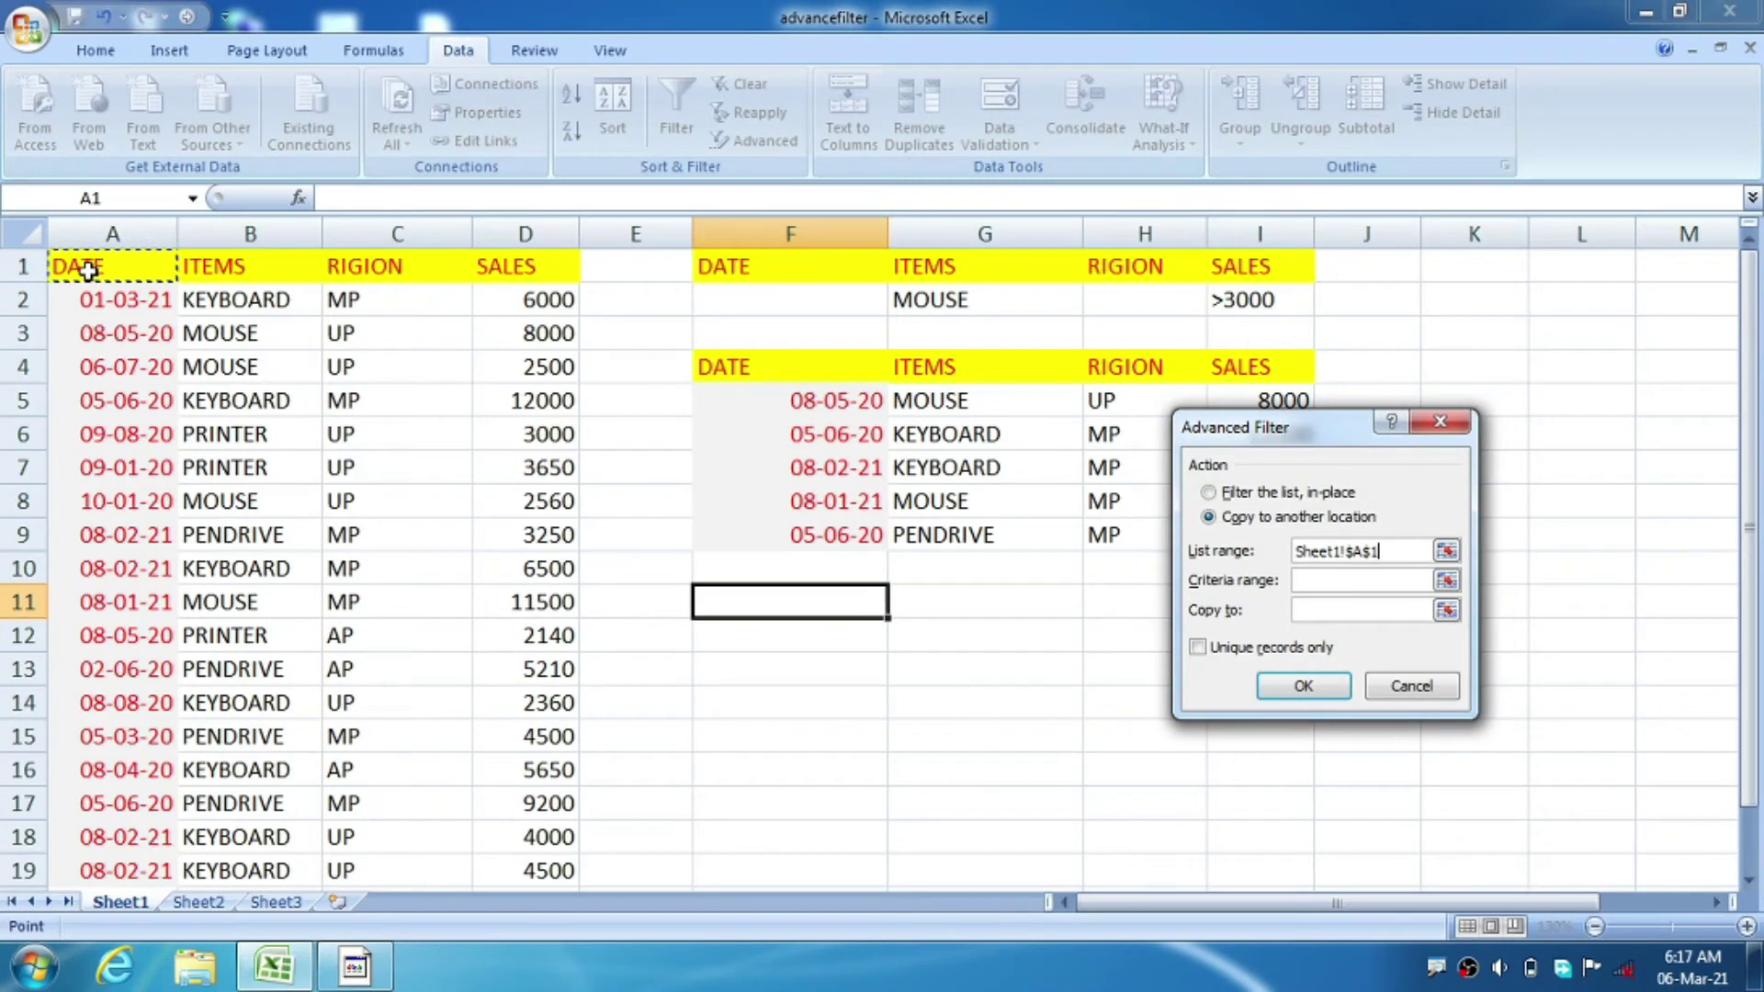
pyautogui.hotkey('ctrl', 'shift', 'Right')
pyautogui.hotkey('ctrl', 'shift', 'Down')
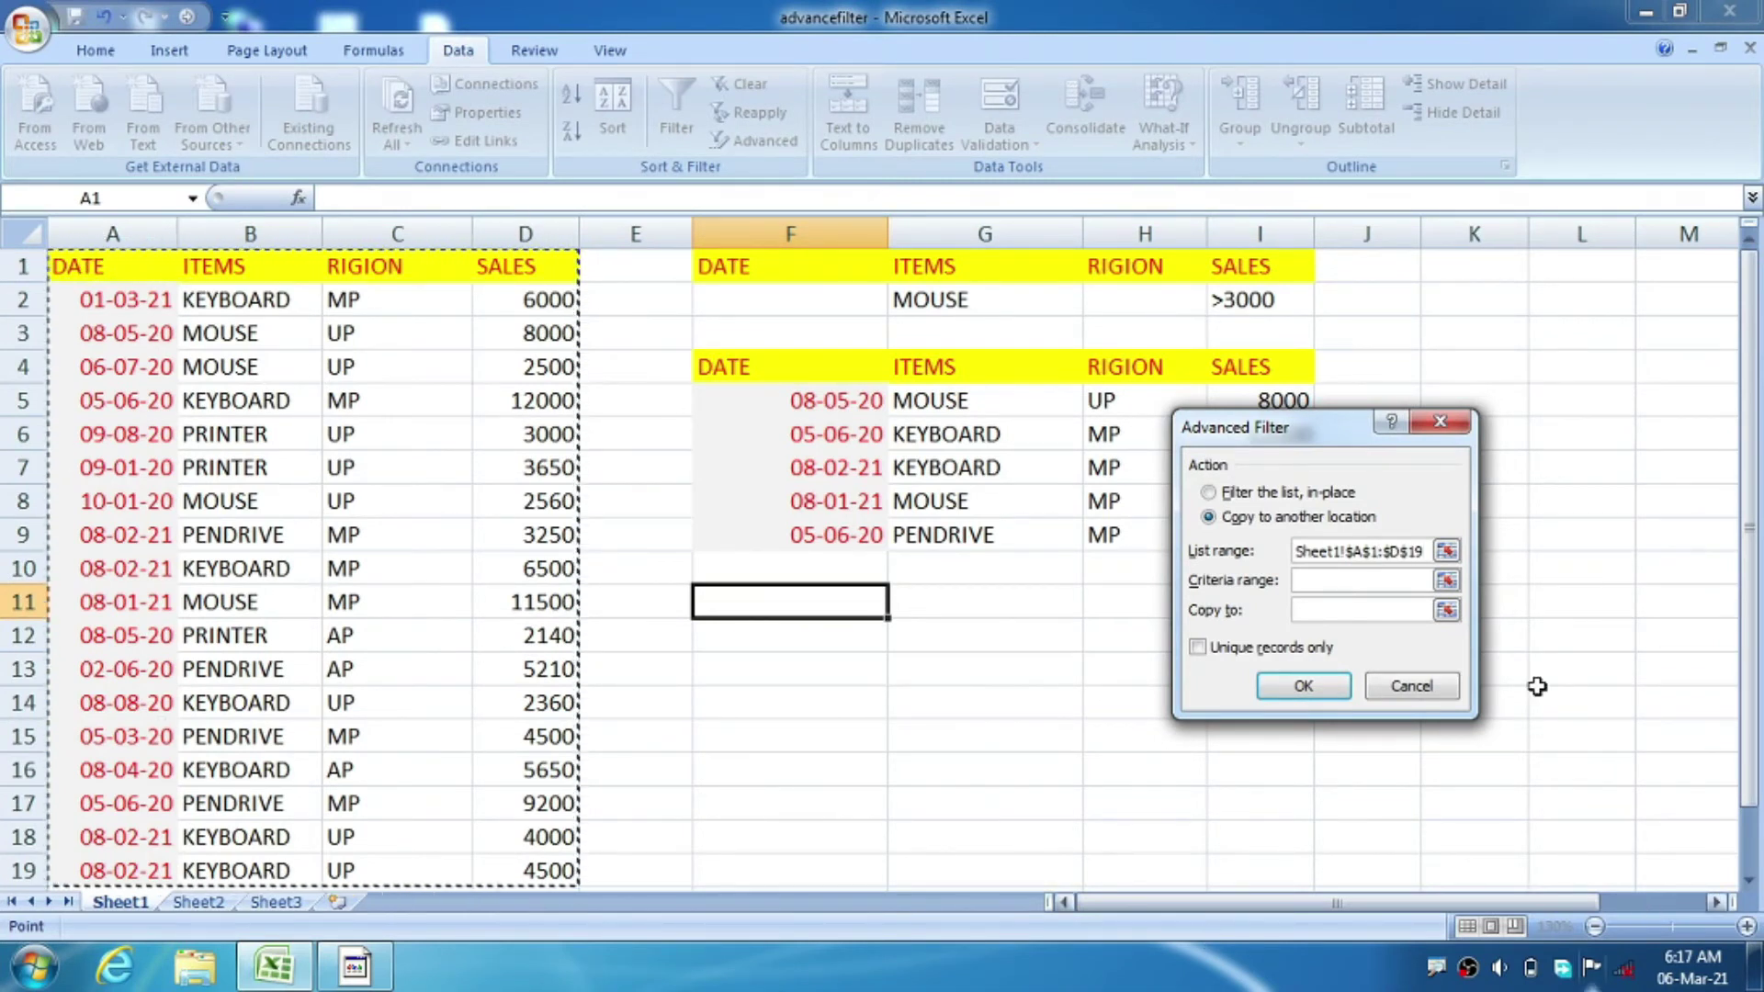
# Set criteria range F1:I2 and Copy to F11, then run the filter.
pyautogui.click(1308, 581)
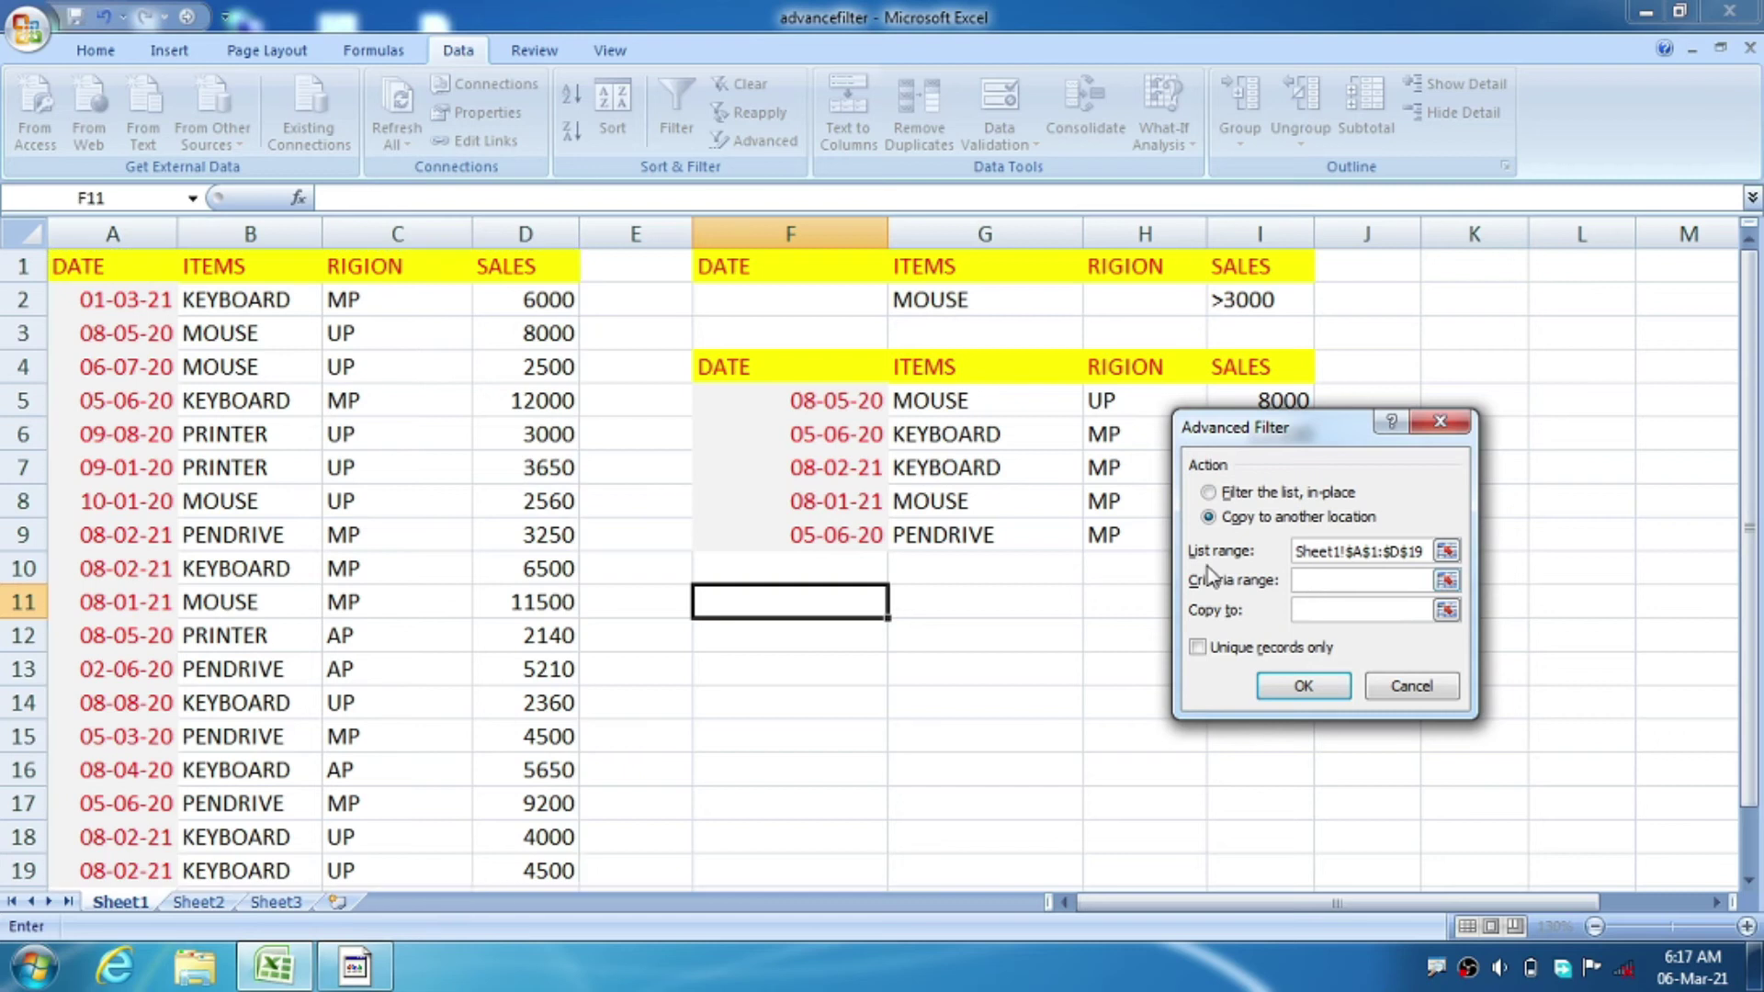
pyautogui.click(797, 269)
pyautogui.hotkey('shift', 'Down')
pyautogui.hotkey('shift', 'Right')
pyautogui.hotkey('shift', 'Right')
pyautogui.hotkey('shift', 'Right')
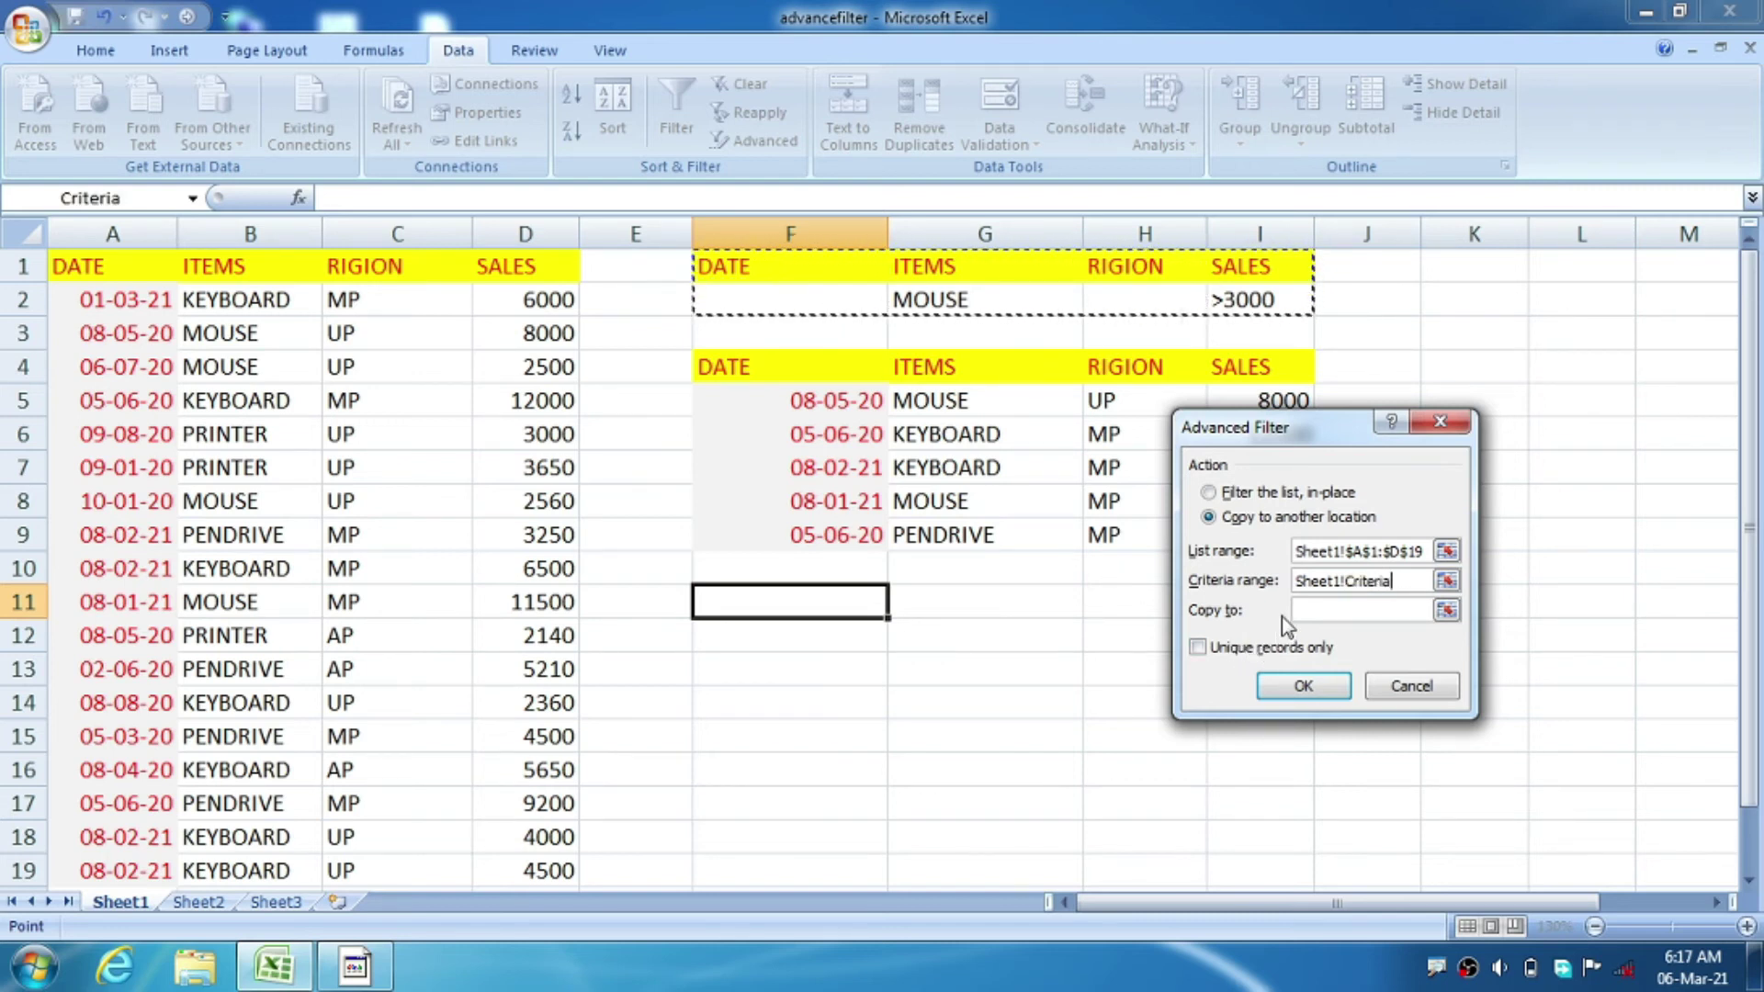
pyautogui.click(1317, 610)
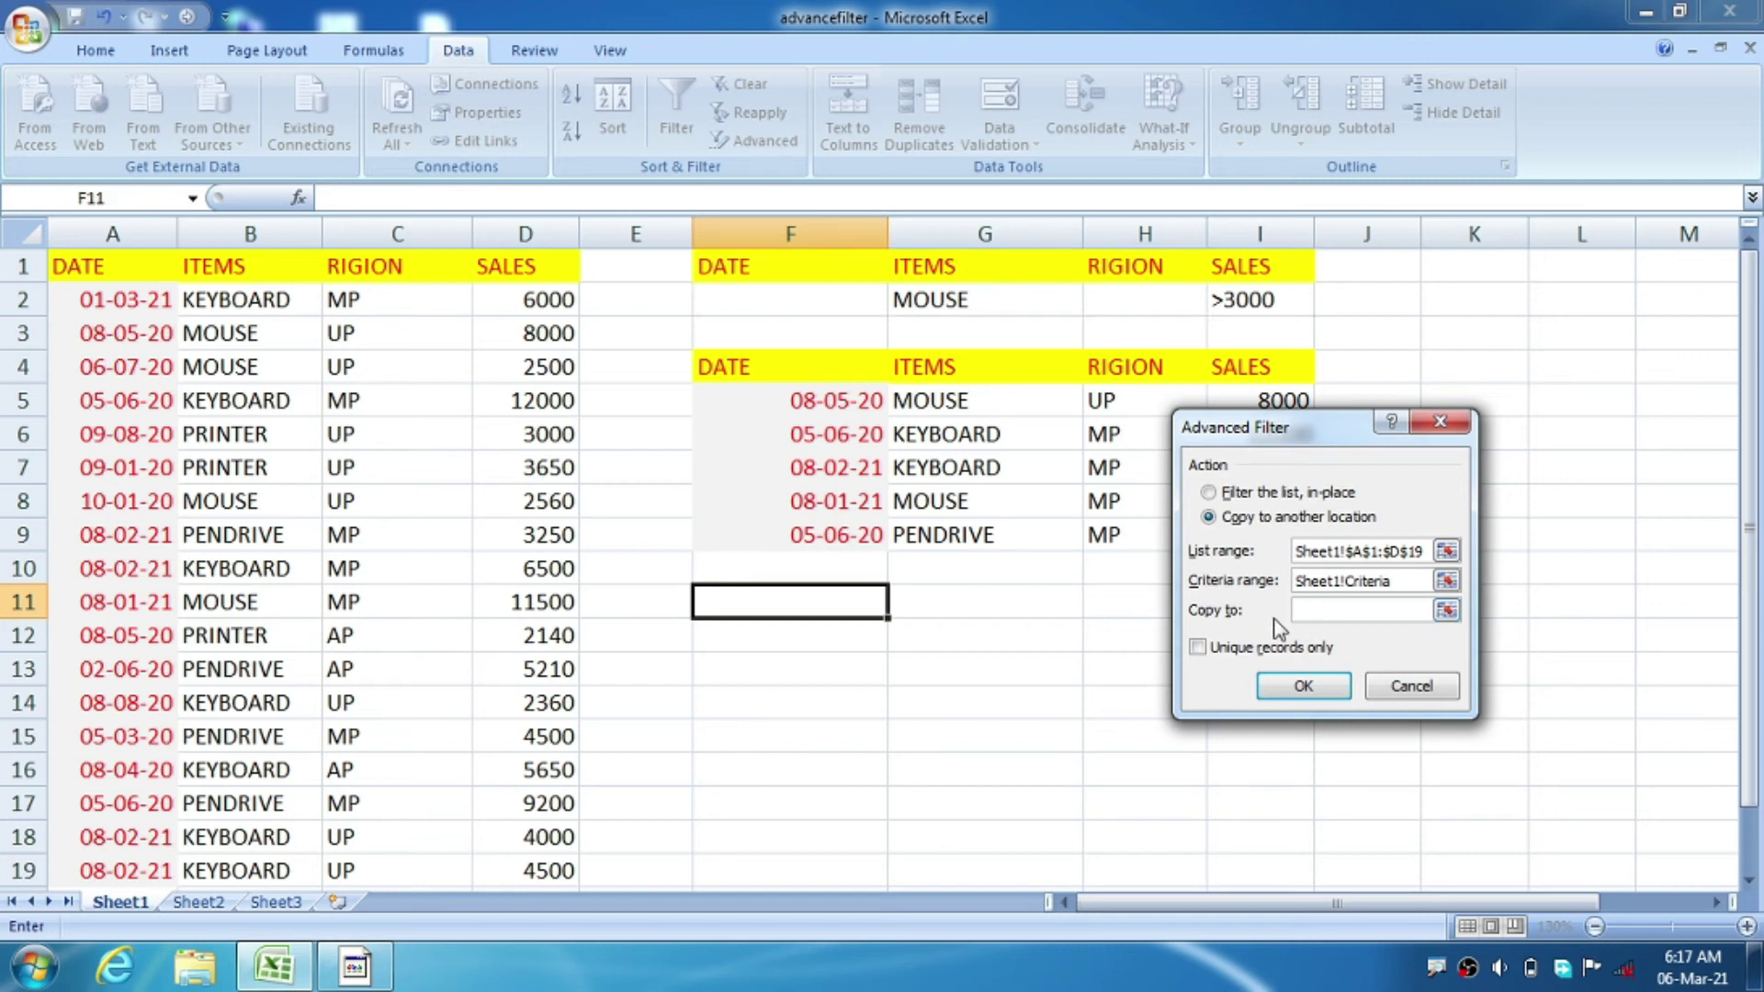
pyautogui.click(812, 603)
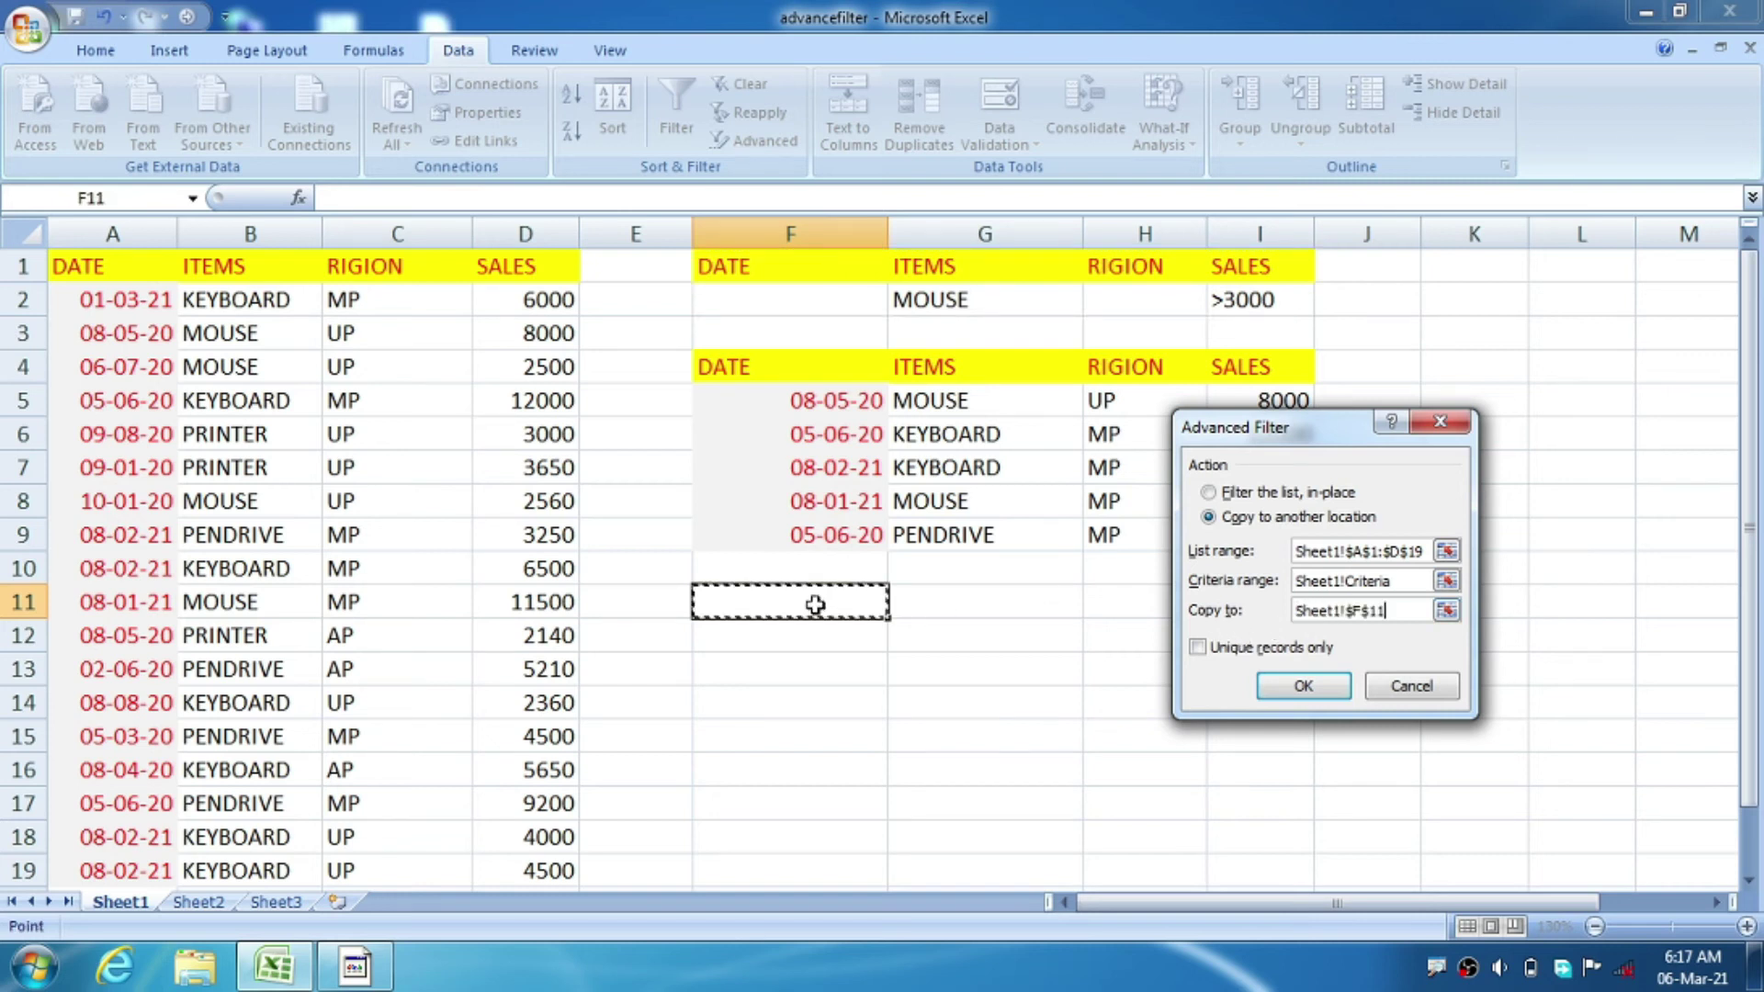
pyautogui.click(1304, 685)
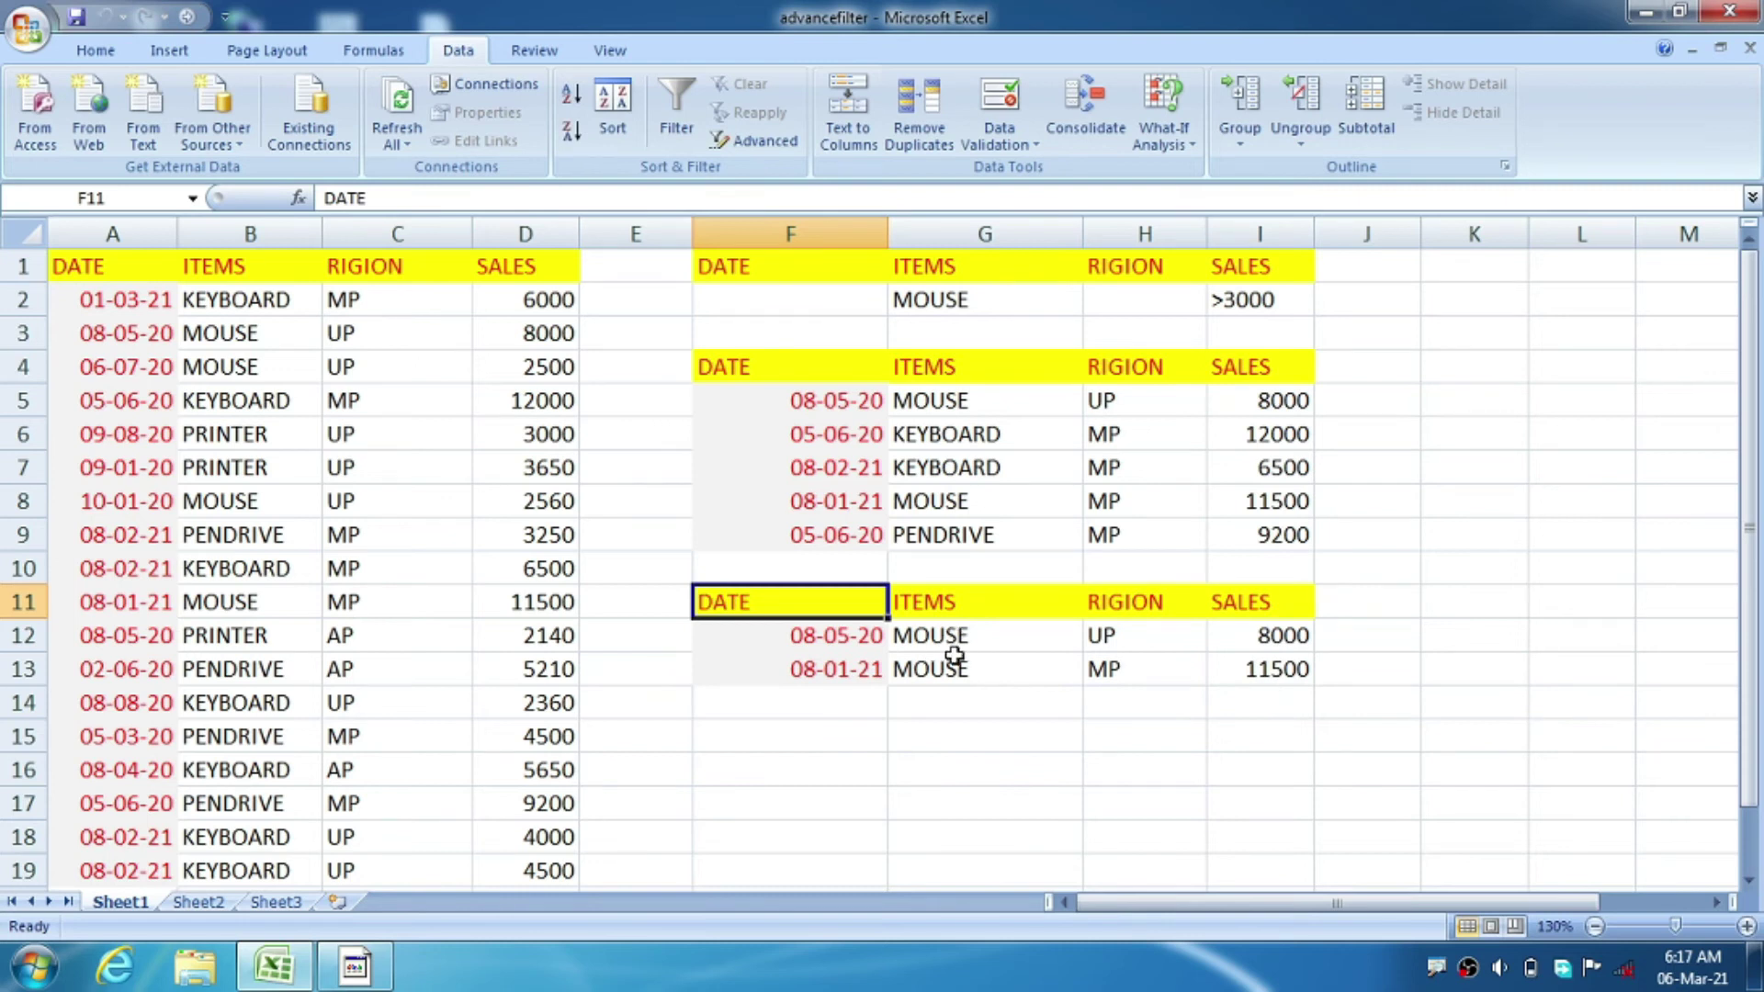
pyautogui.click(960, 298)
# Replace MOUSE with KEYBOARD as the ITEMS criterion in G2.
pyautogui.doubleClick(1143, 636)
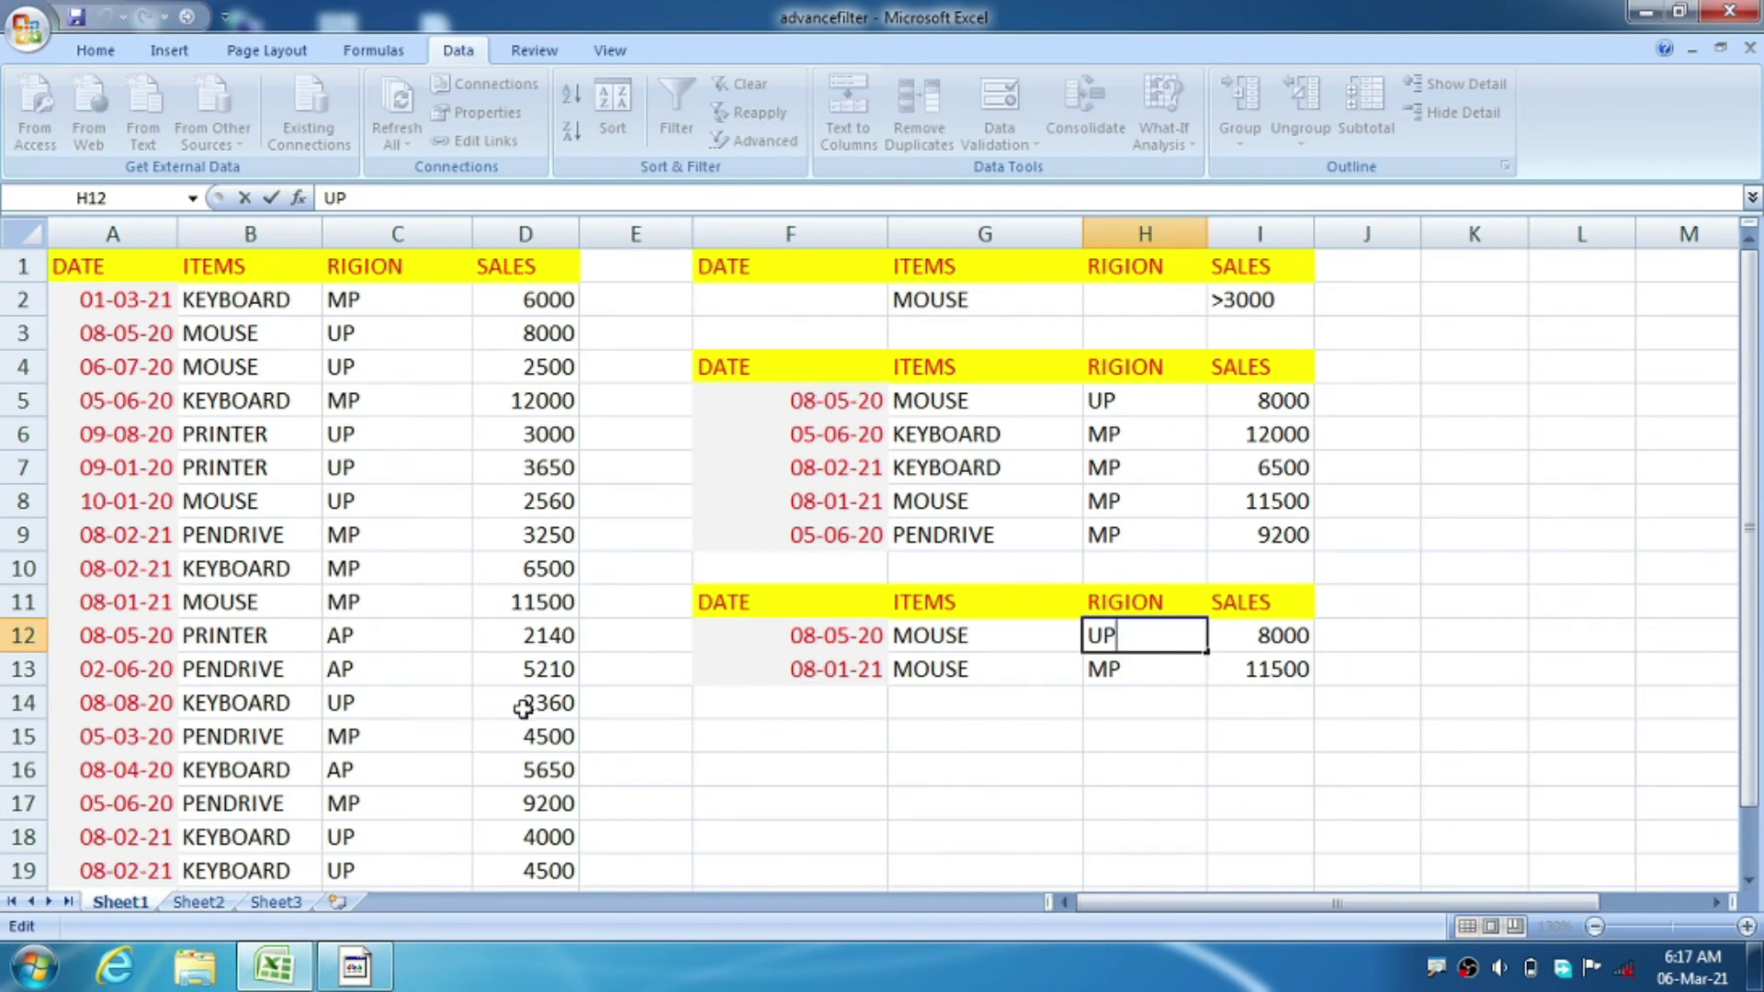
pyautogui.click(780, 732)
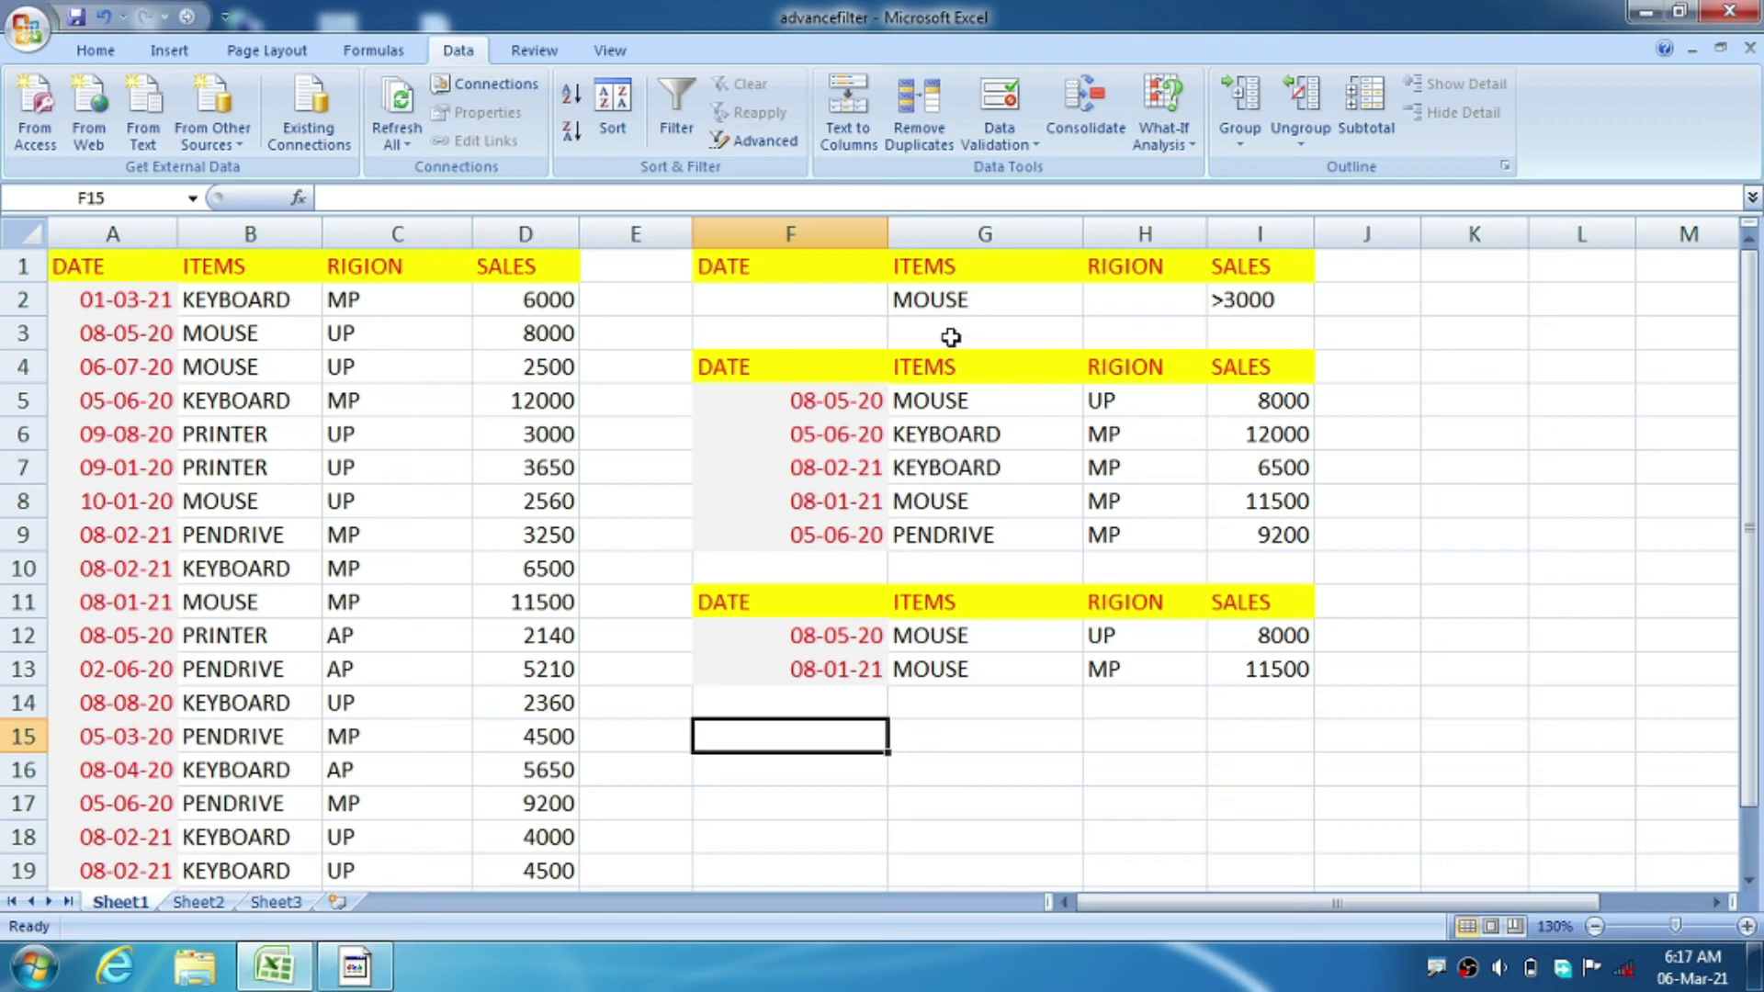
pyautogui.click(971, 297)
pyautogui.press('BackSpace')
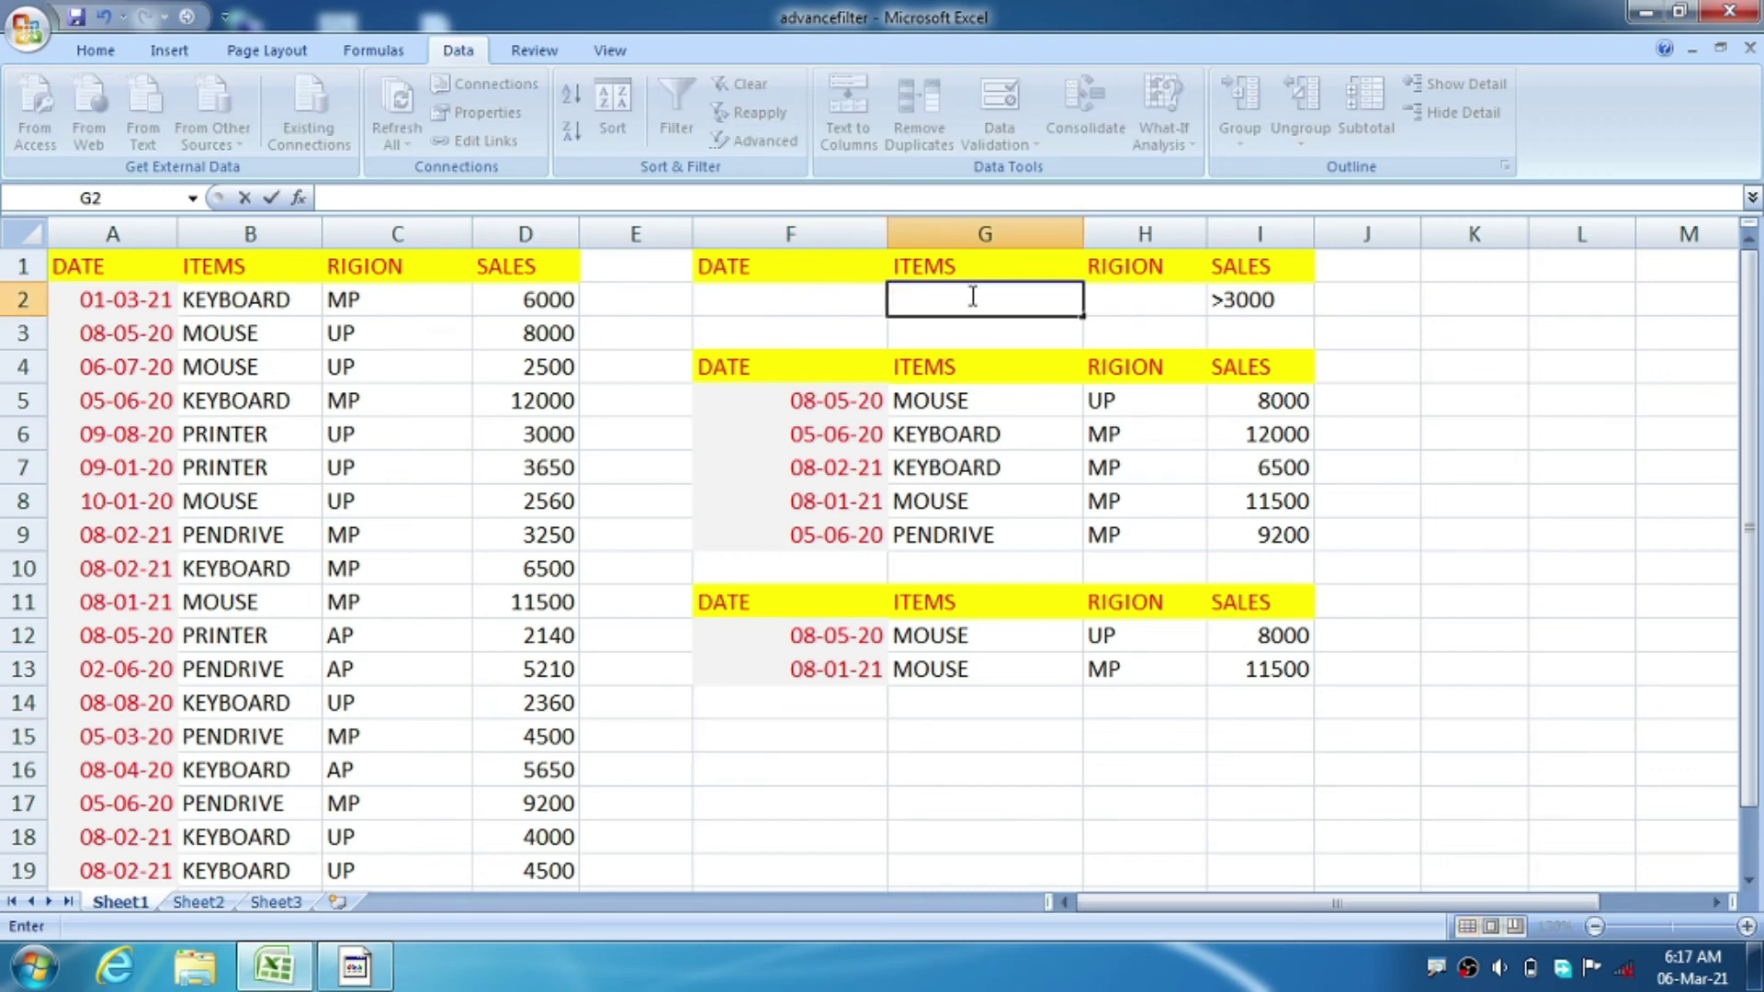
pyautogui.write('KEYBOARD')
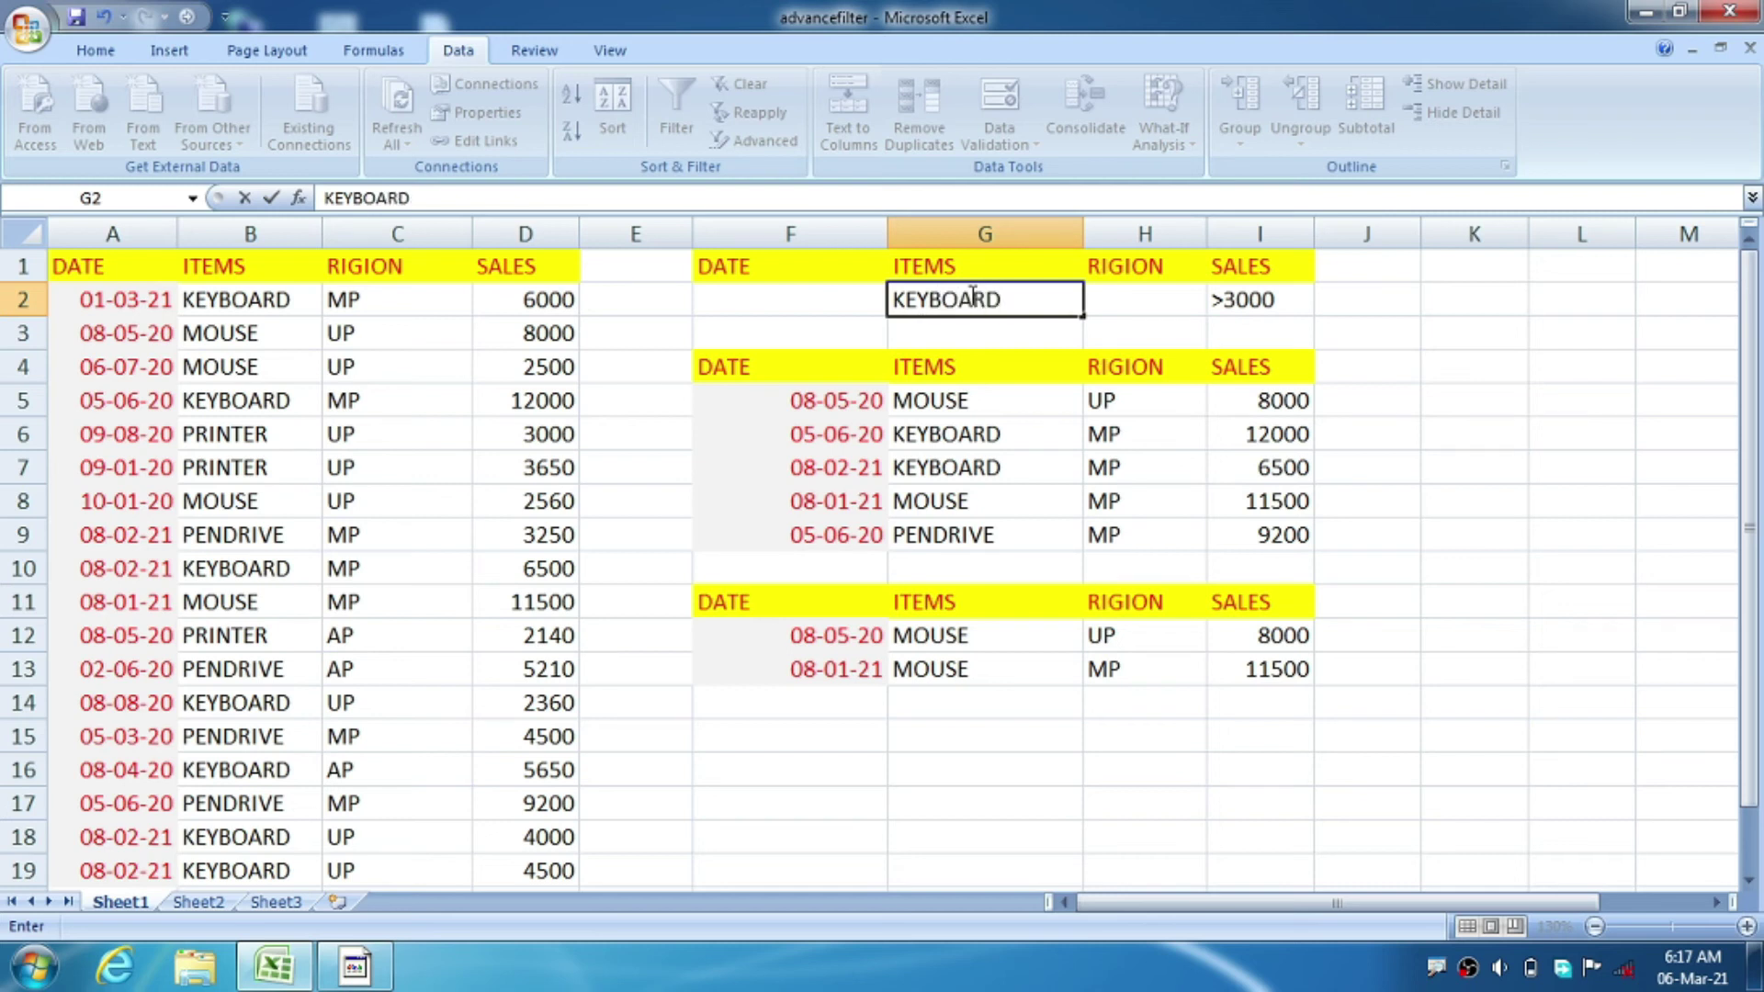
pyautogui.click(1131, 307)
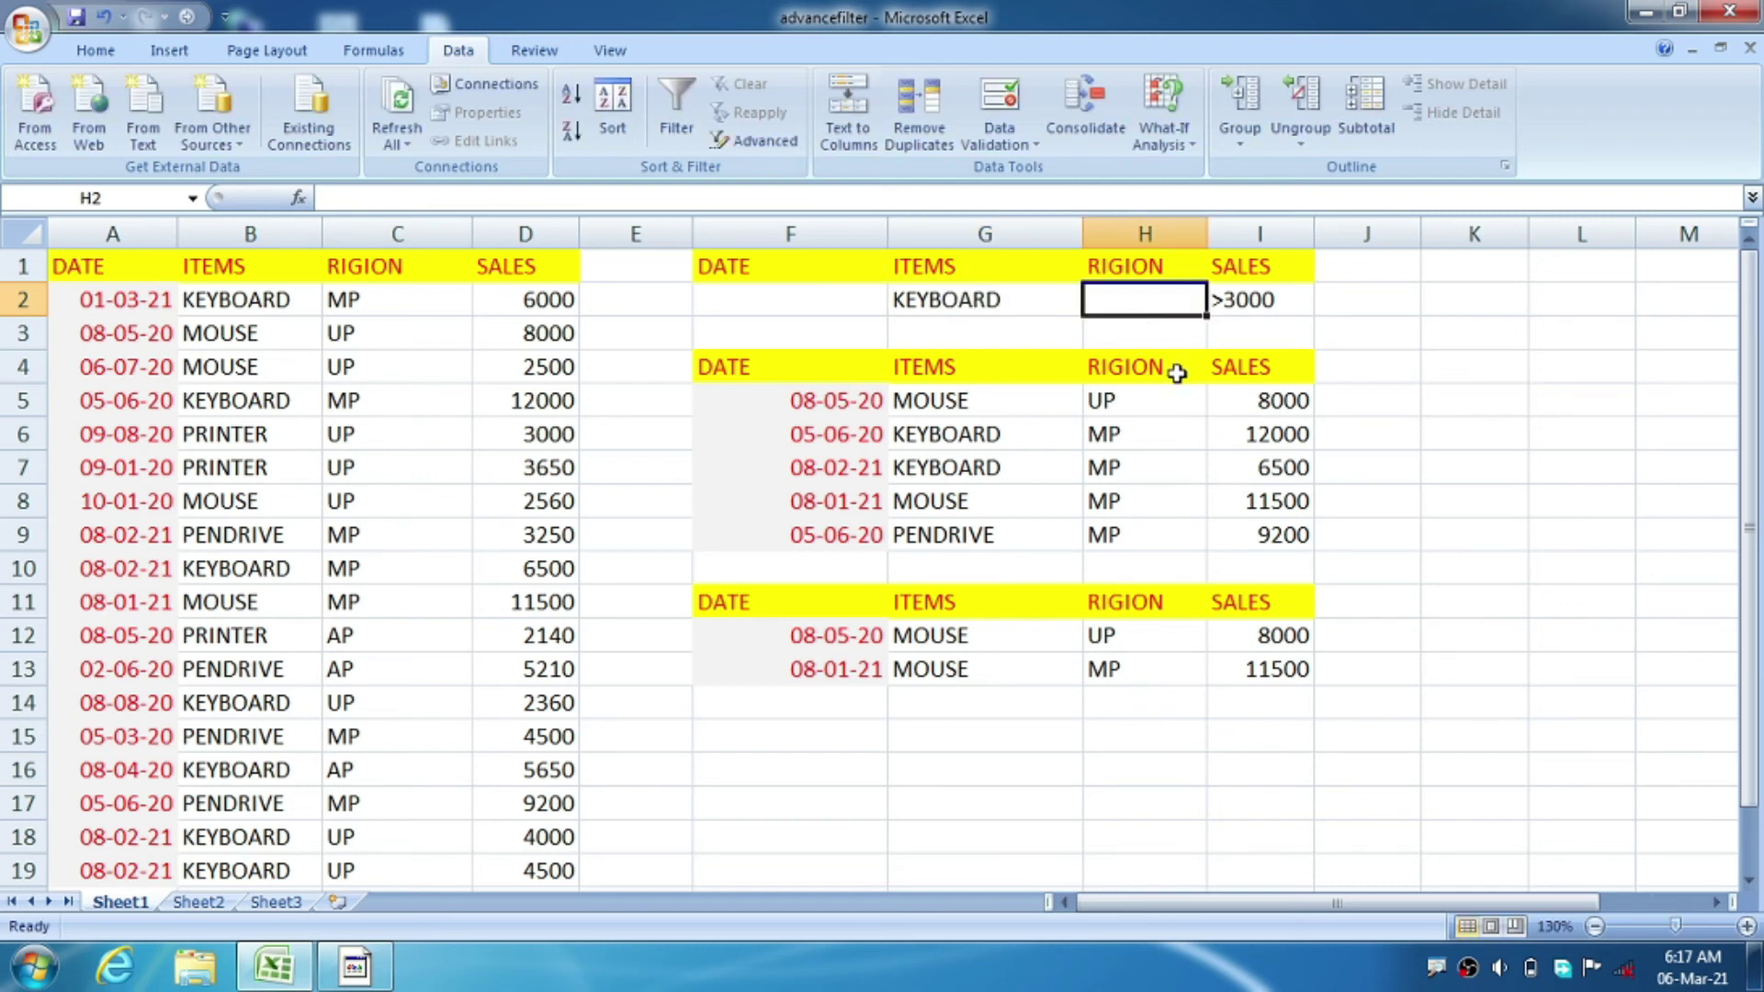
# Enter UP as the RIGION criterion in H2, keeping >3000 in I2.
pyautogui.click(1254, 302)
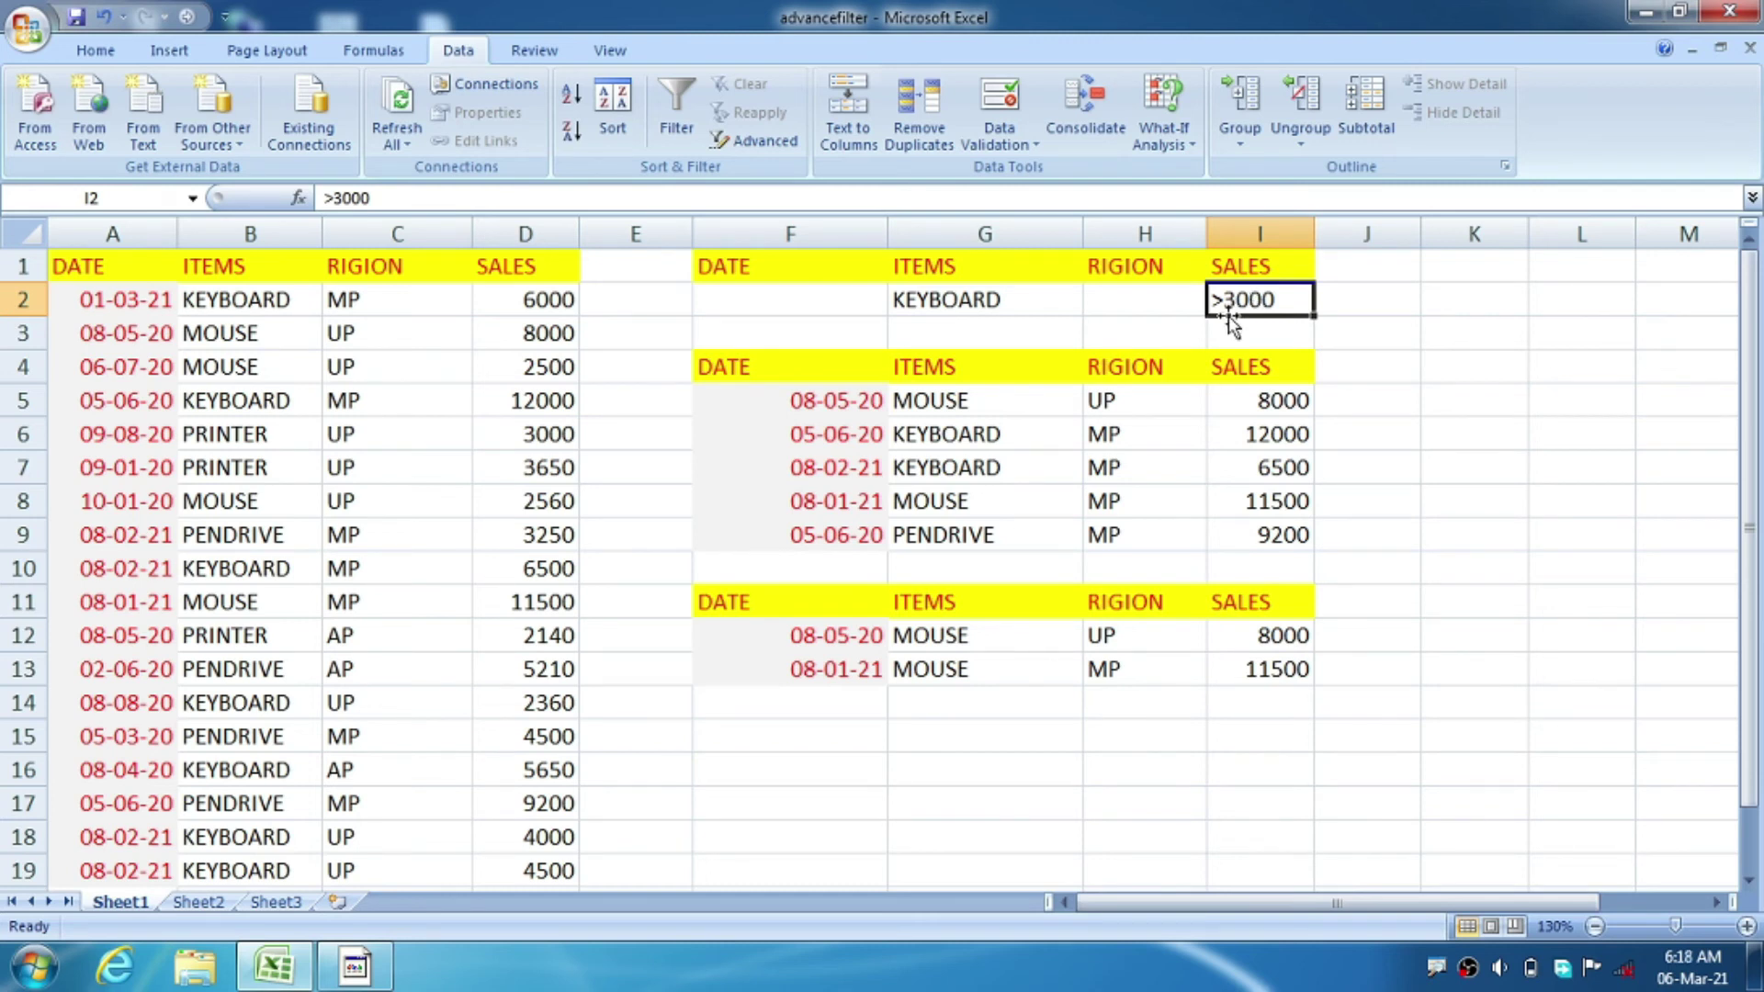
pyautogui.click(1164, 292)
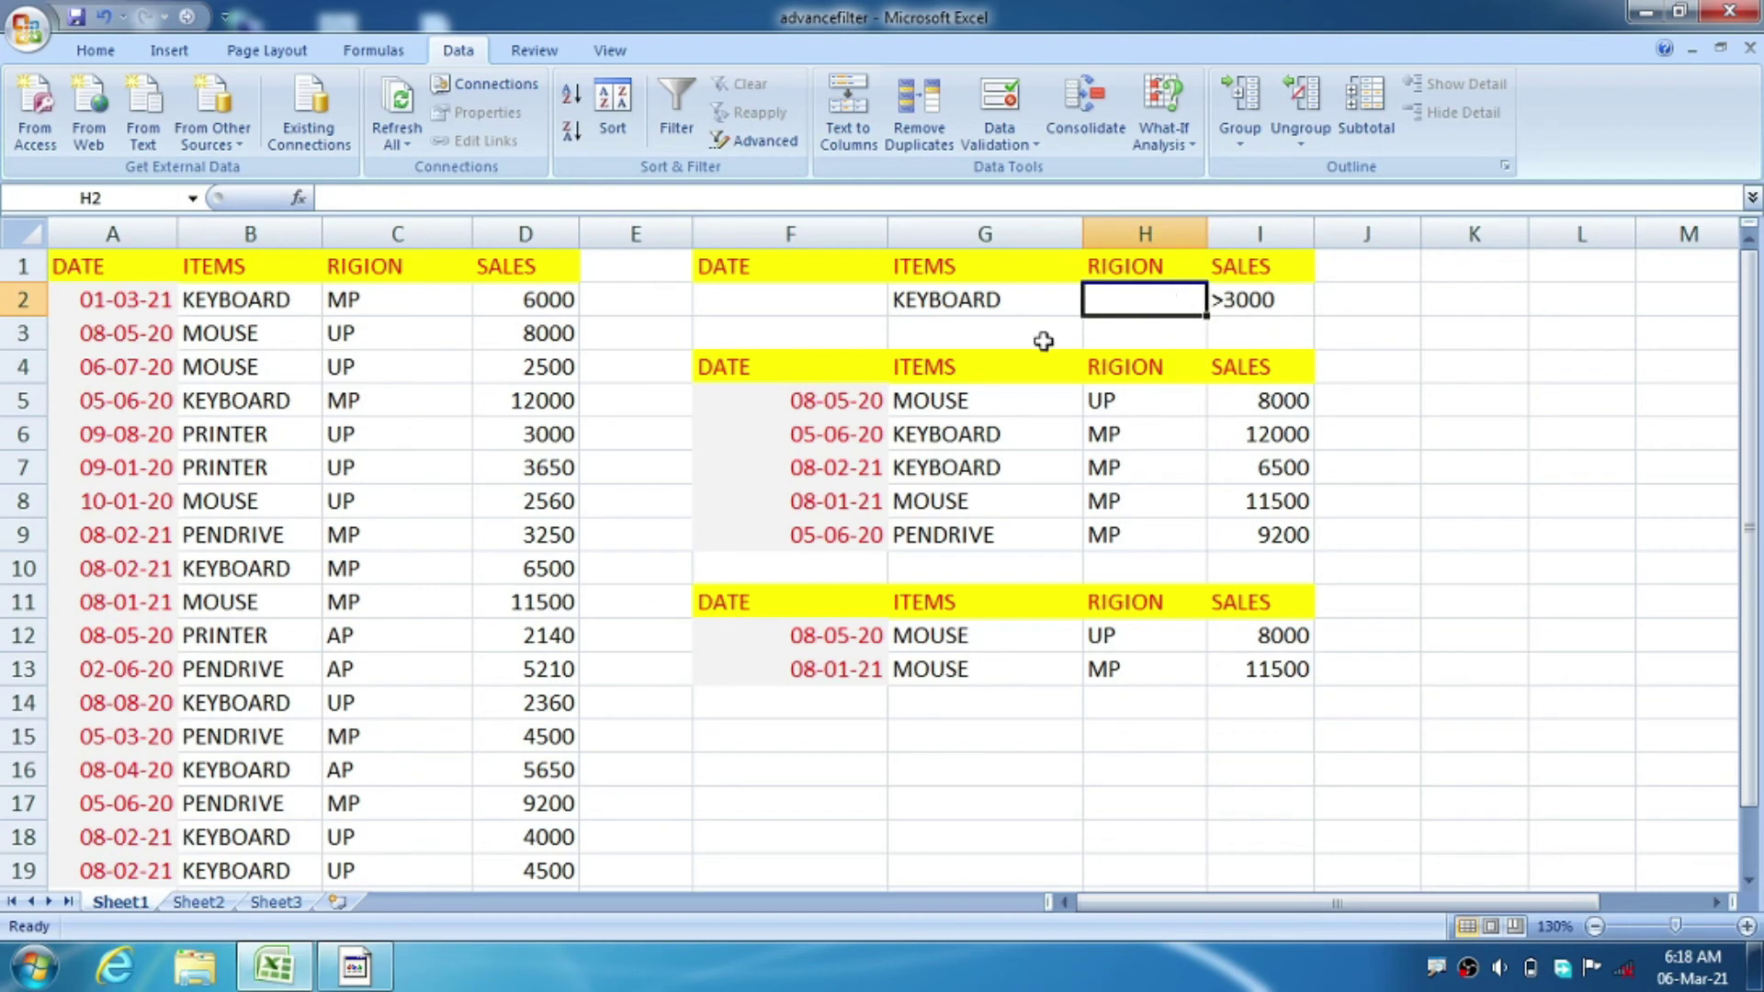
pyautogui.click(982, 296)
pyautogui.doubleClick(982, 296)
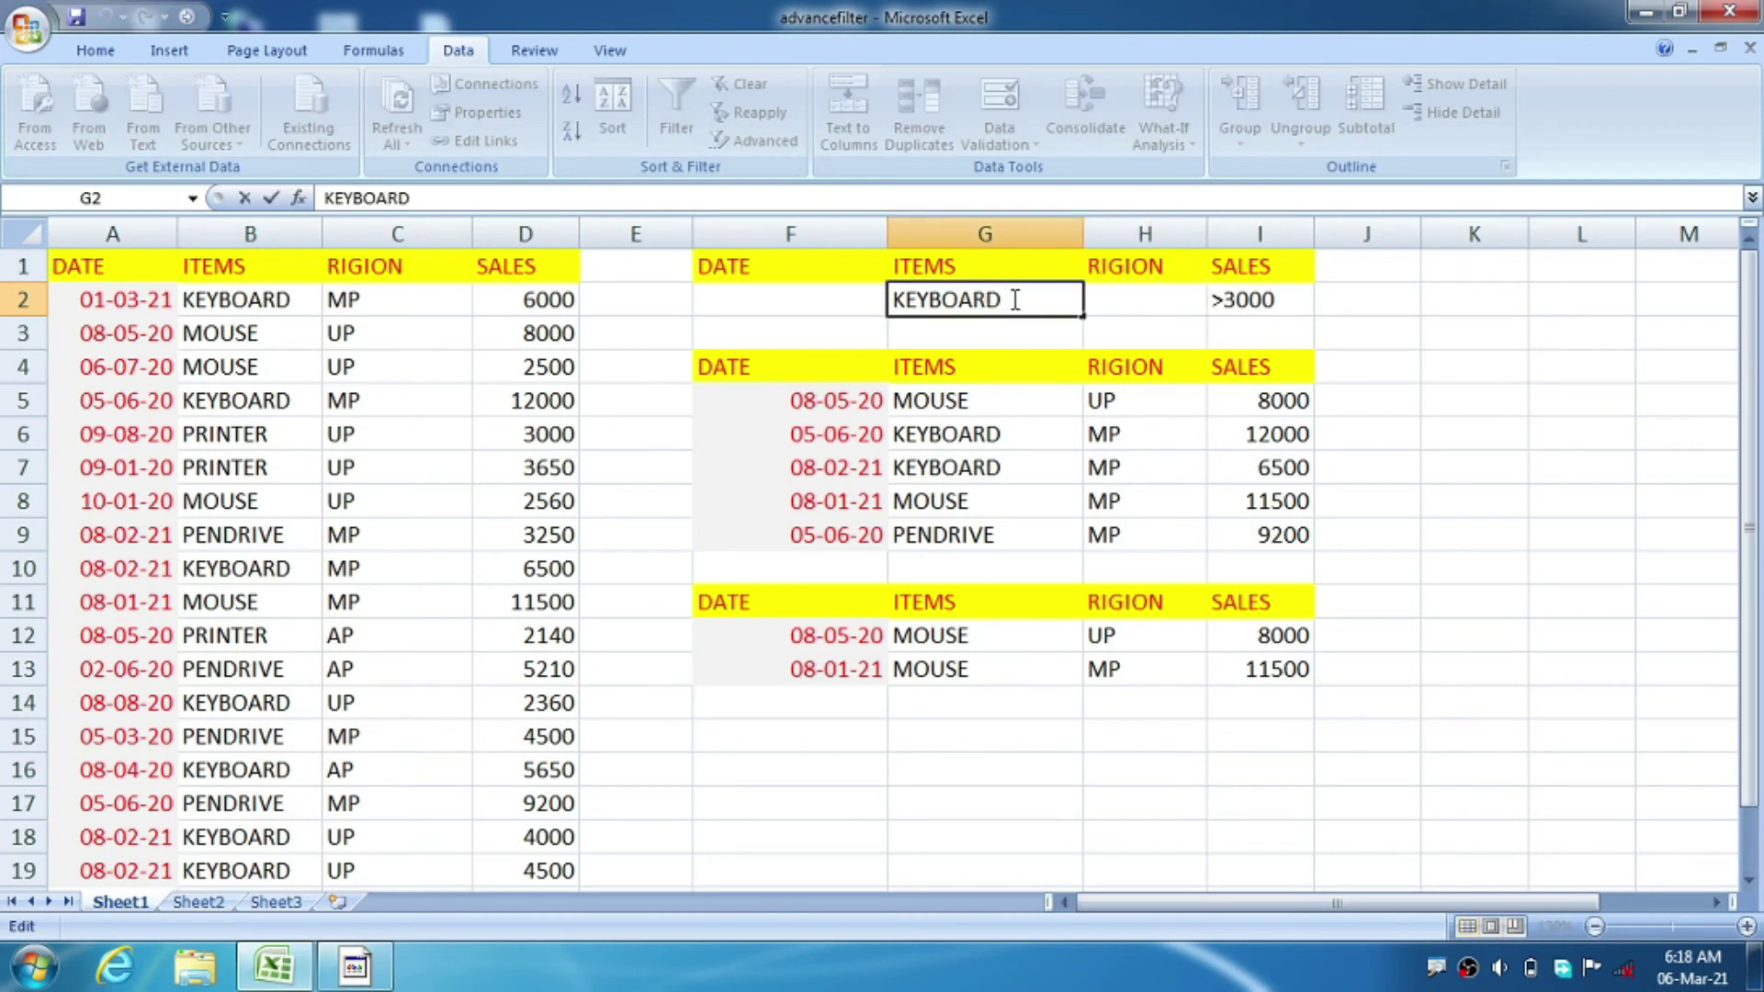
pyautogui.click(1255, 304)
pyautogui.doubleClick(1255, 303)
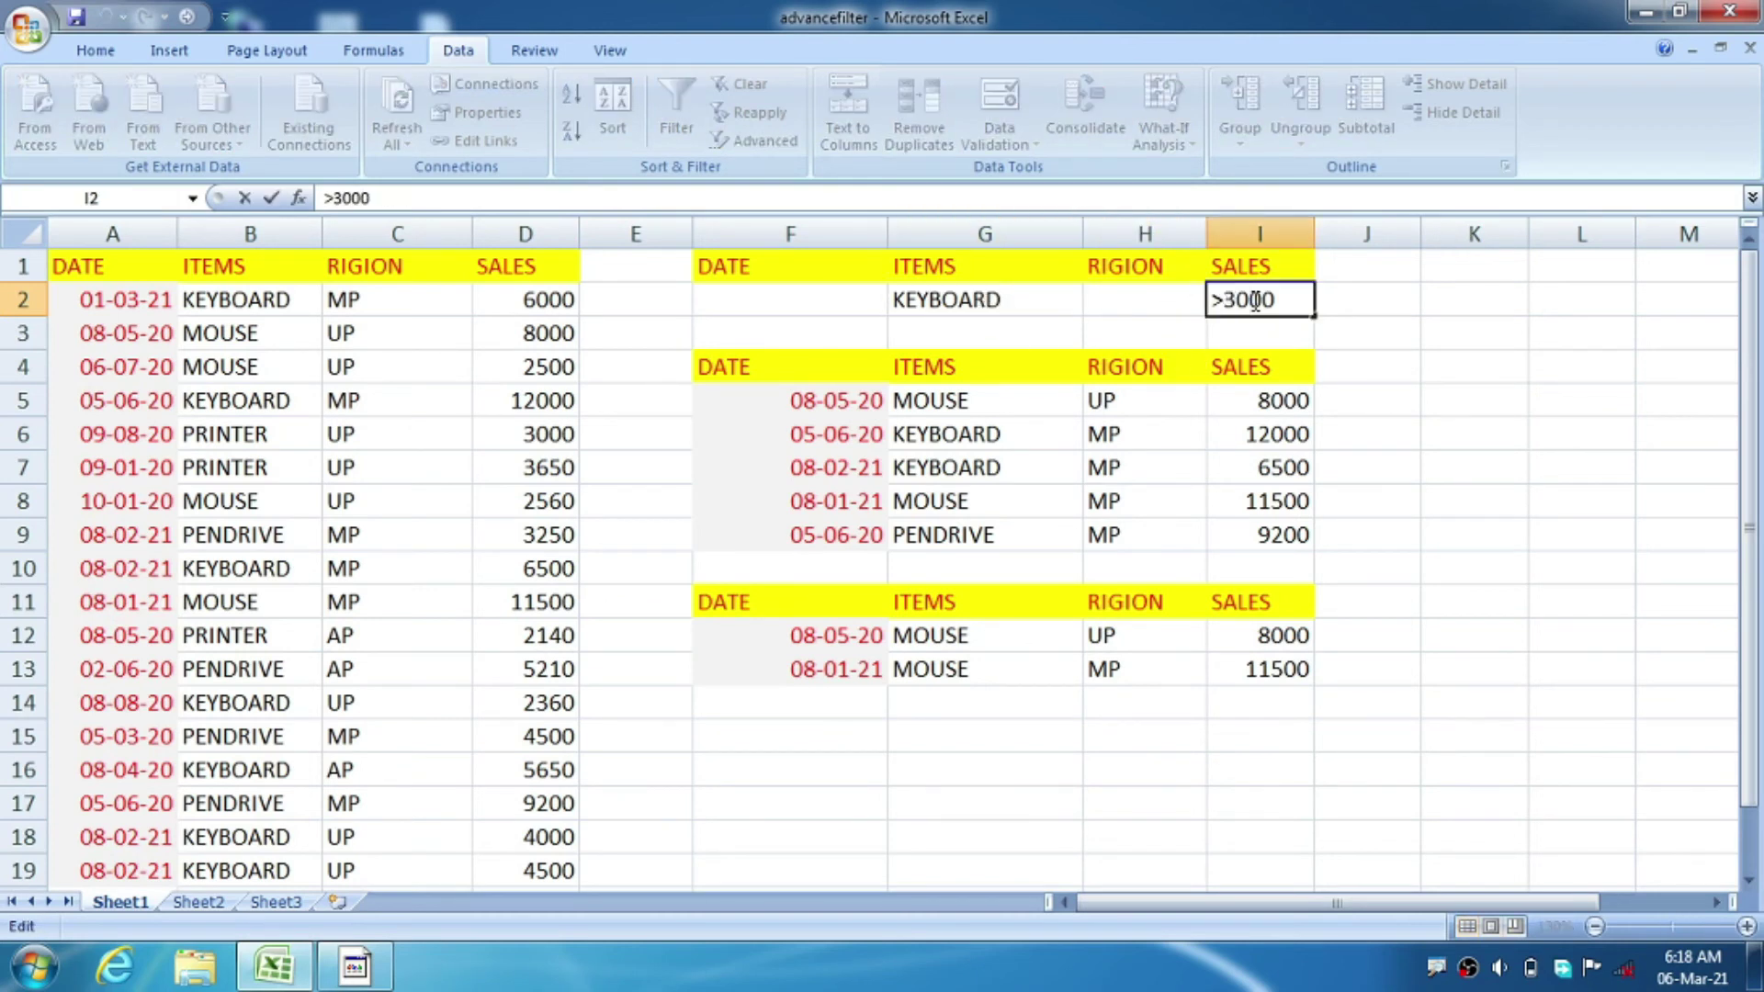
pyautogui.click(1121, 298)
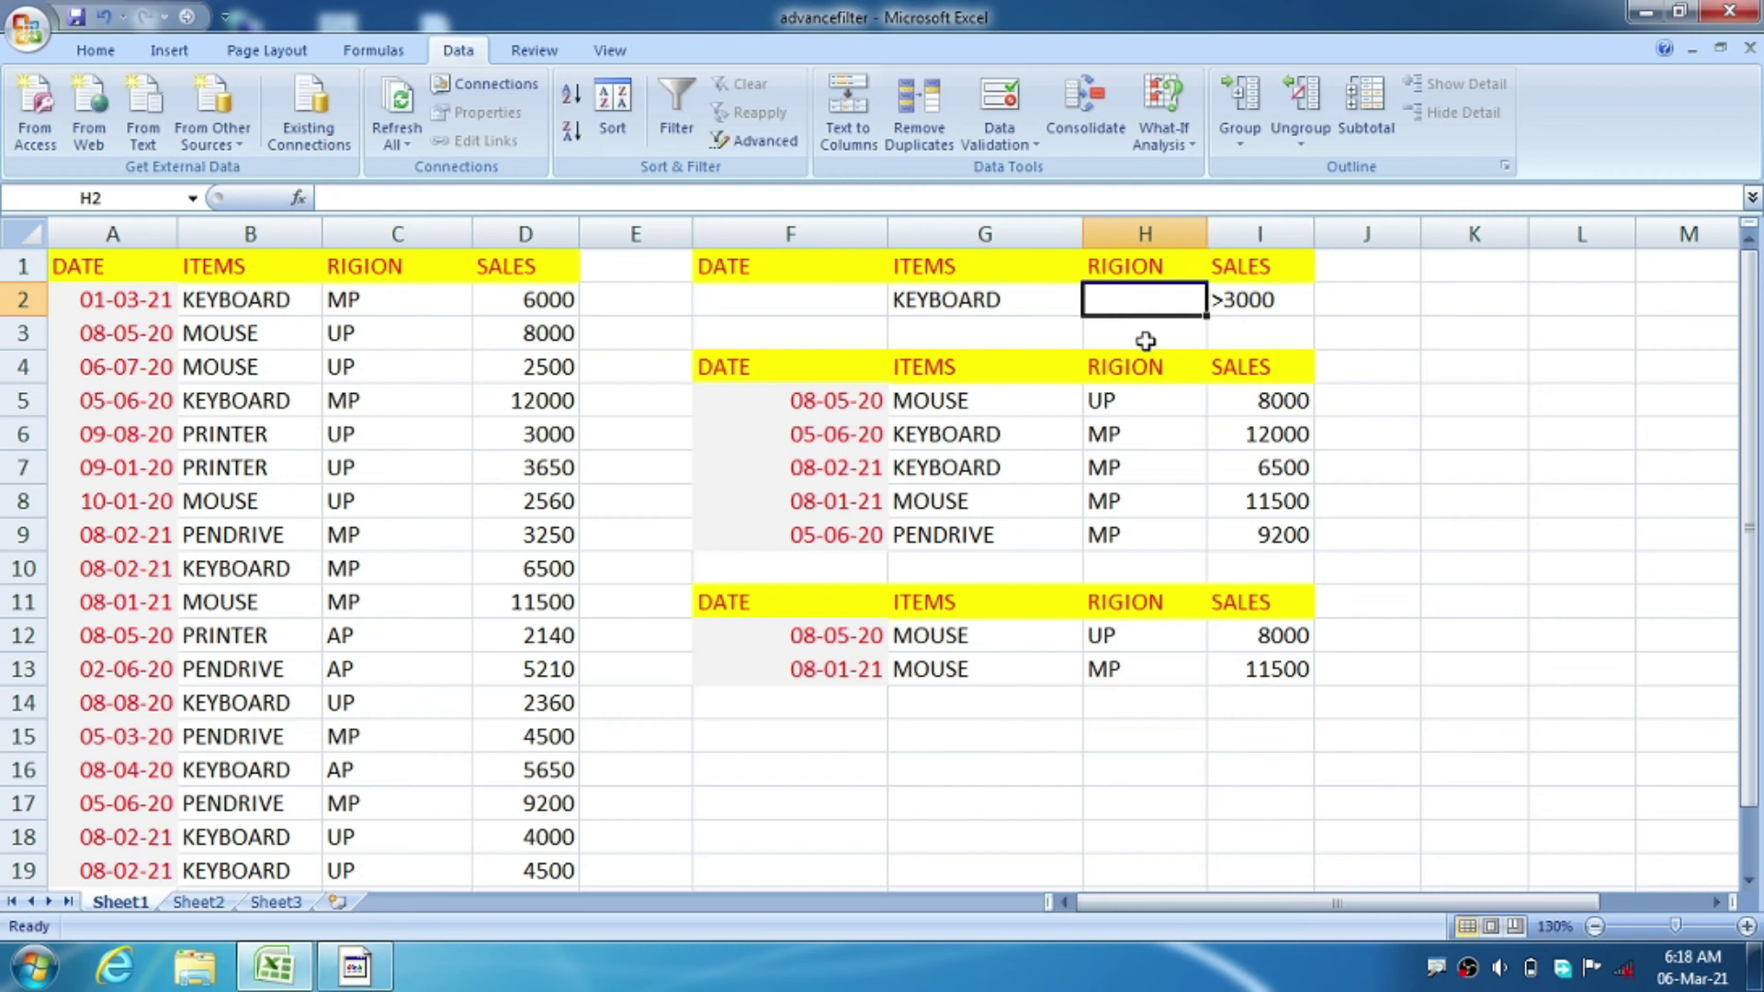
pyautogui.write('UP')
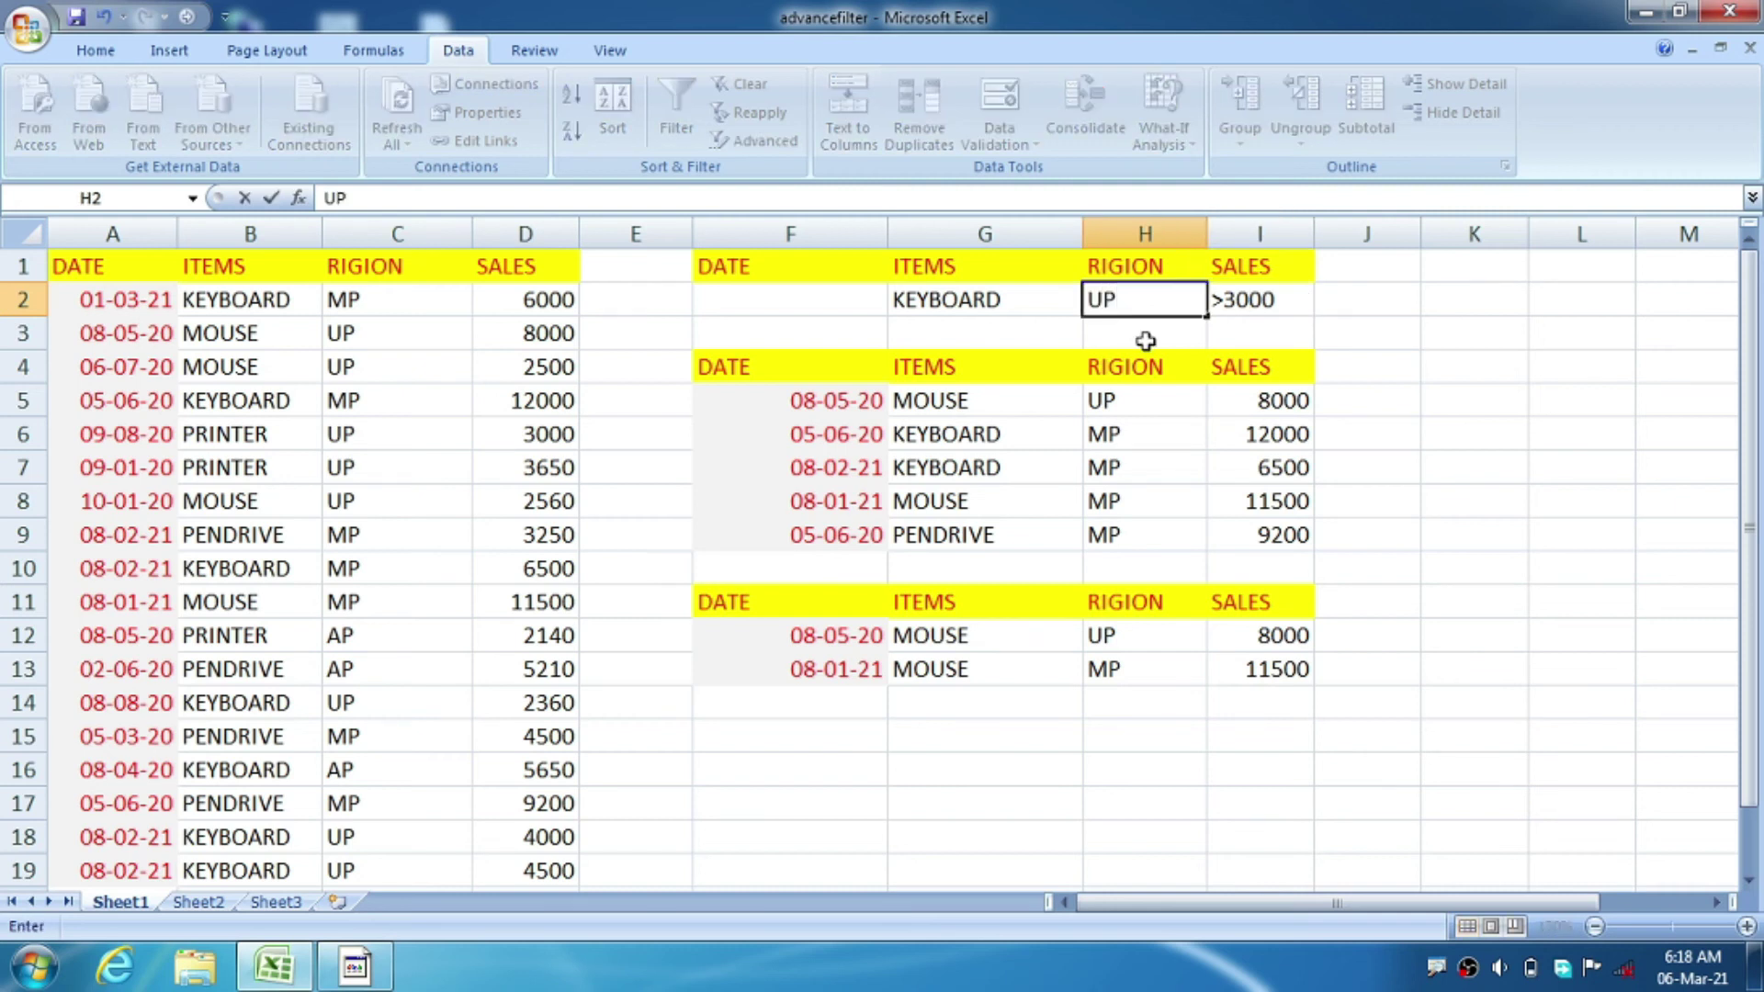
pyautogui.click(773, 735)
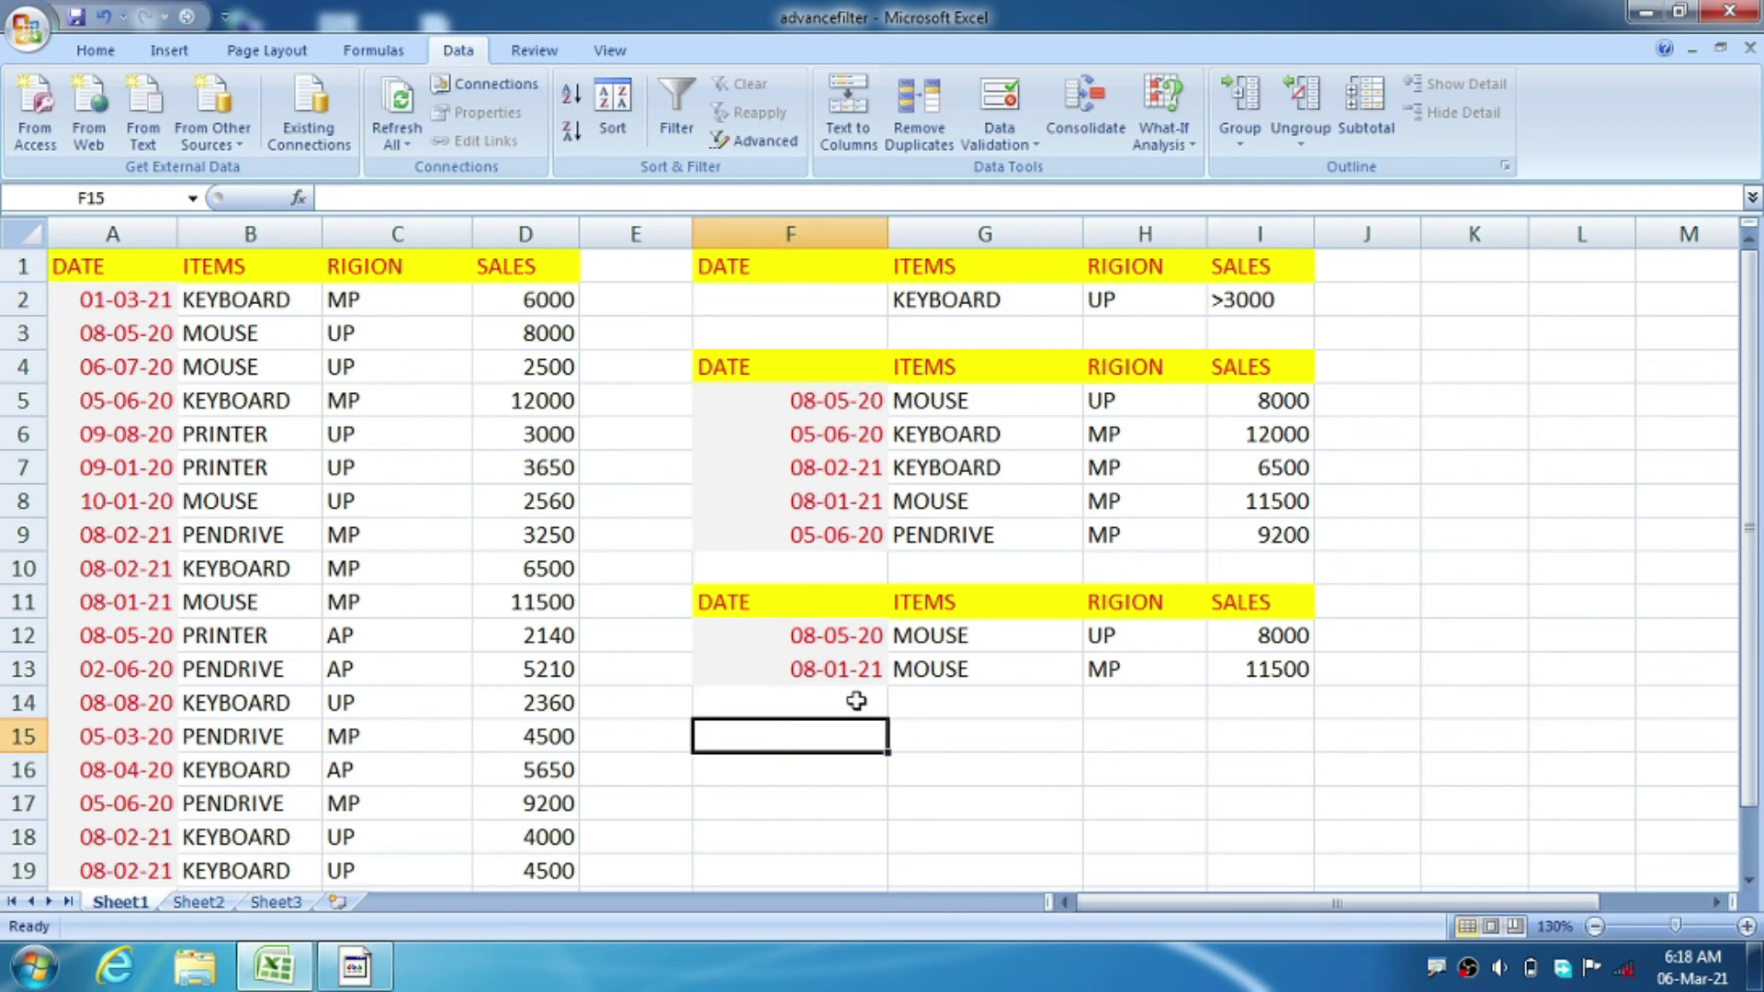
# Open Advanced Filter, clear the old ranges, and set the list range to A1:D19.
pyautogui.click(741, 145)
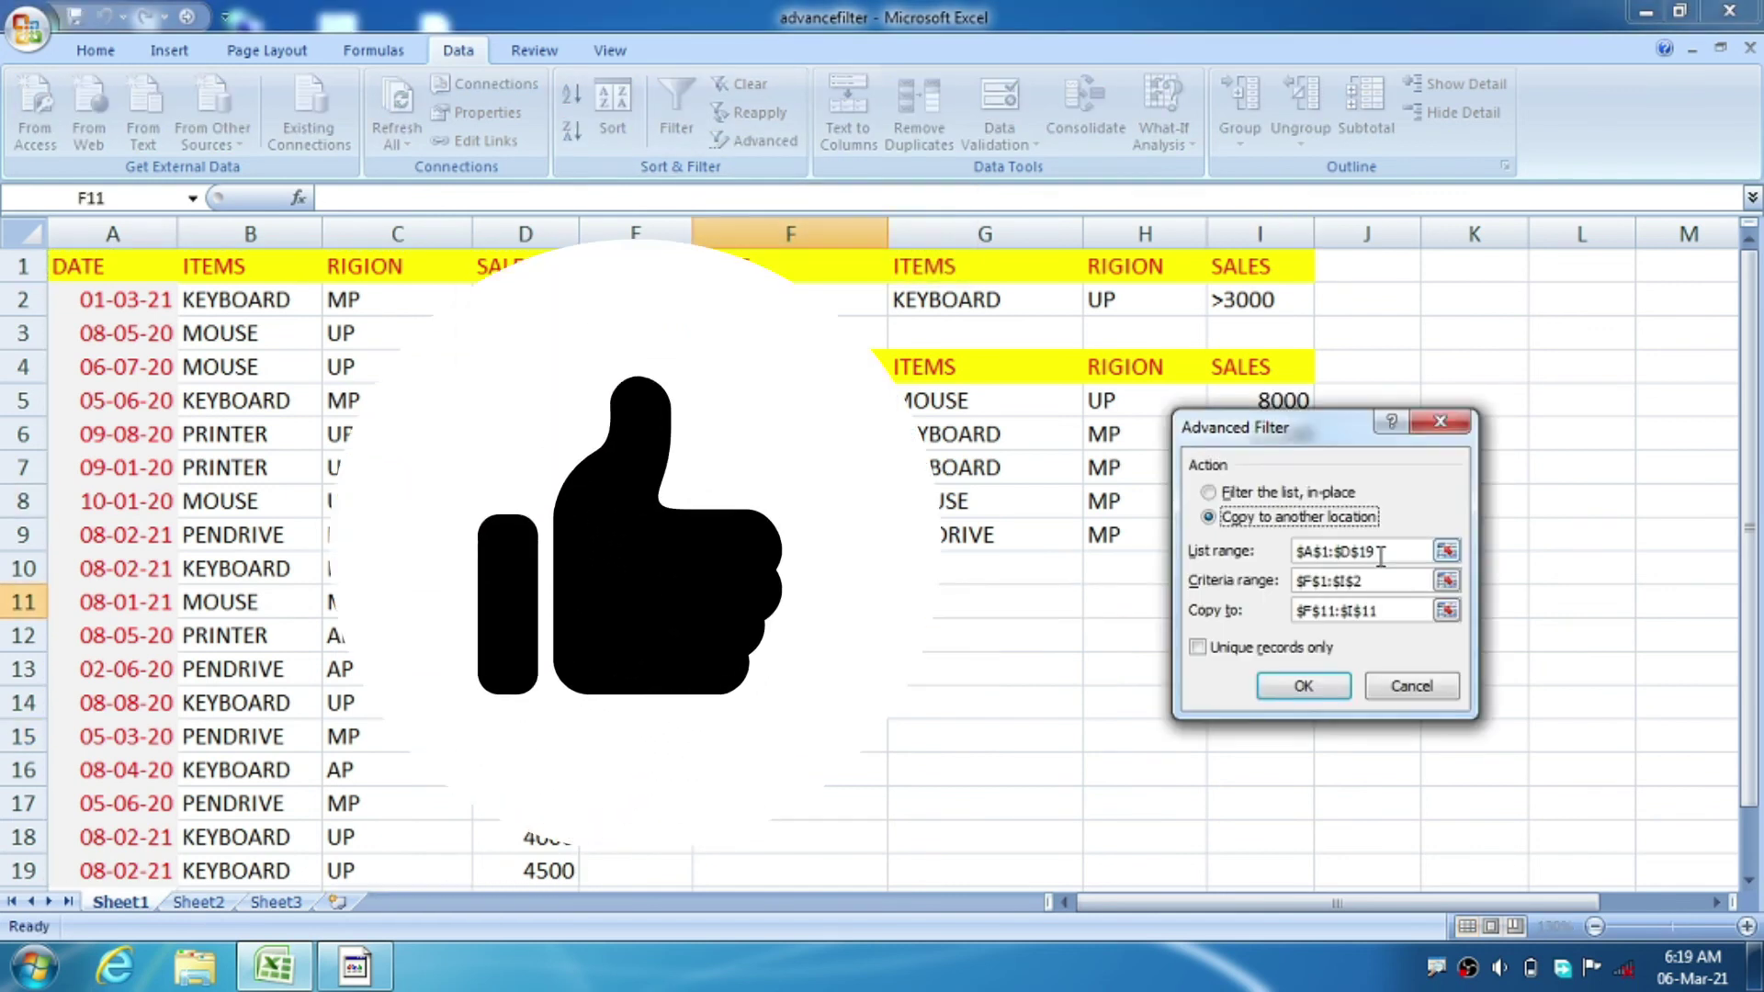
pyautogui.click(1379, 581)
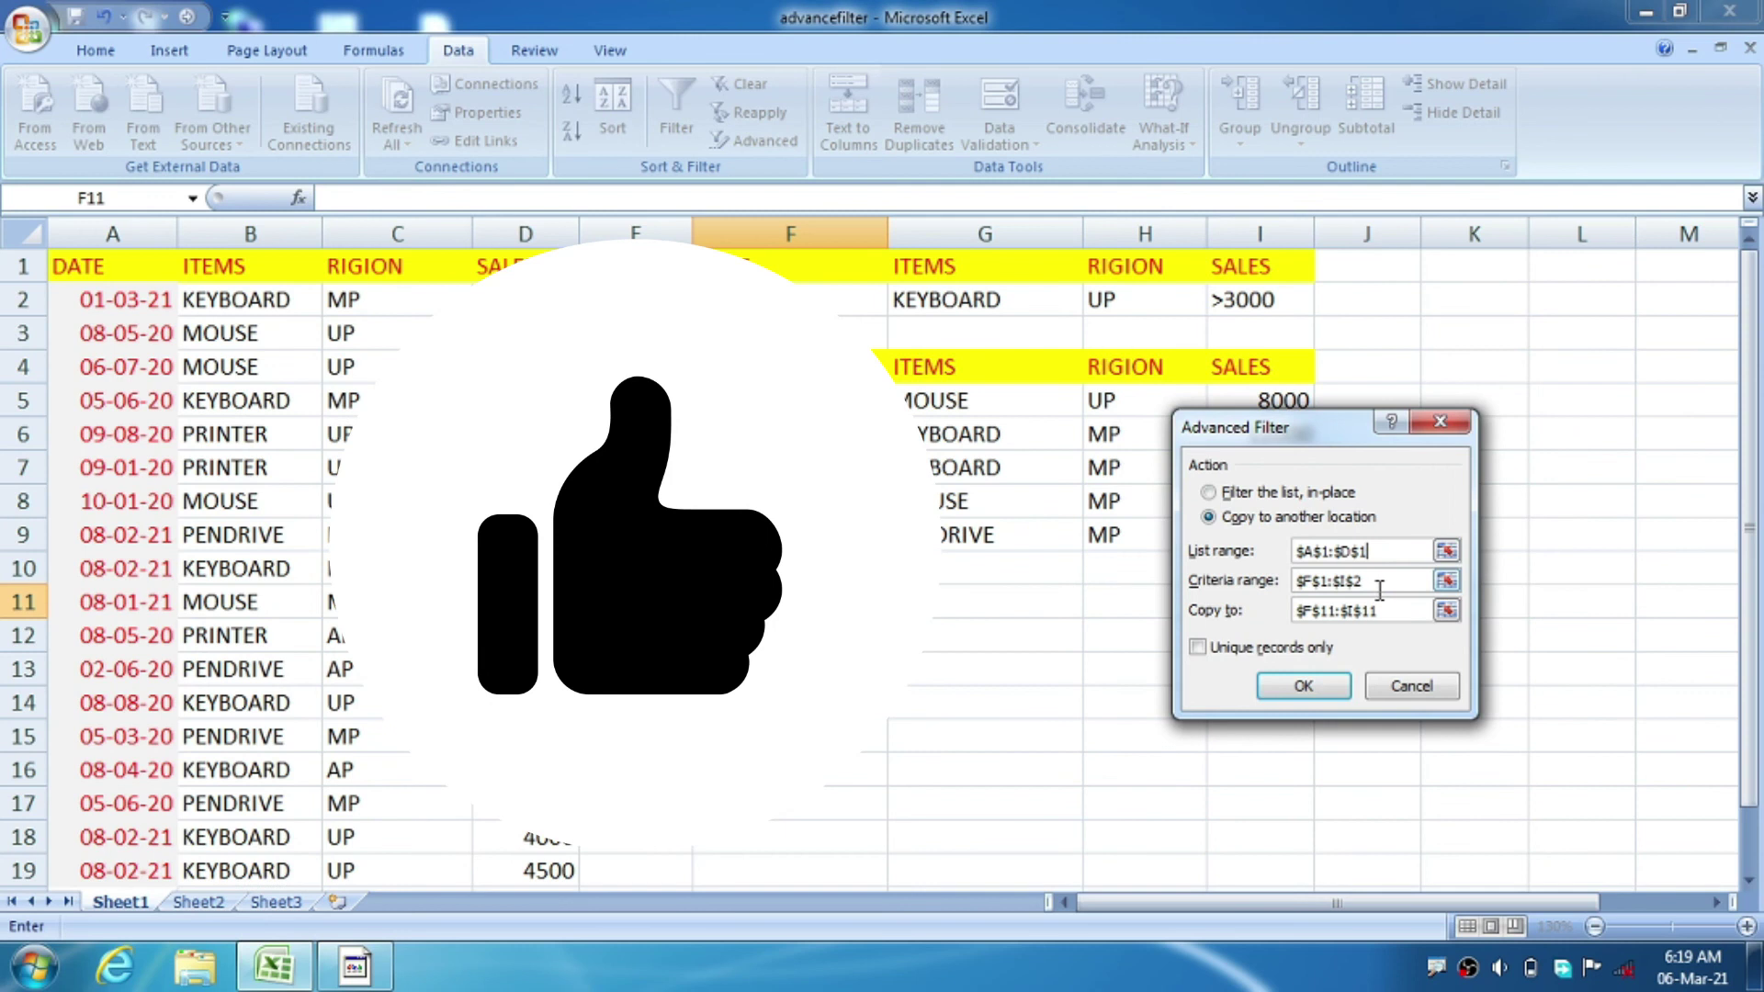
pyautogui.press('BackSpace')
pyautogui.press('BackSpace')
pyautogui.press('BackSpace')
pyautogui.press('BackSpace')
pyautogui.press('BackSpace')
pyautogui.press('BackSpace')
pyautogui.click(1385, 609)
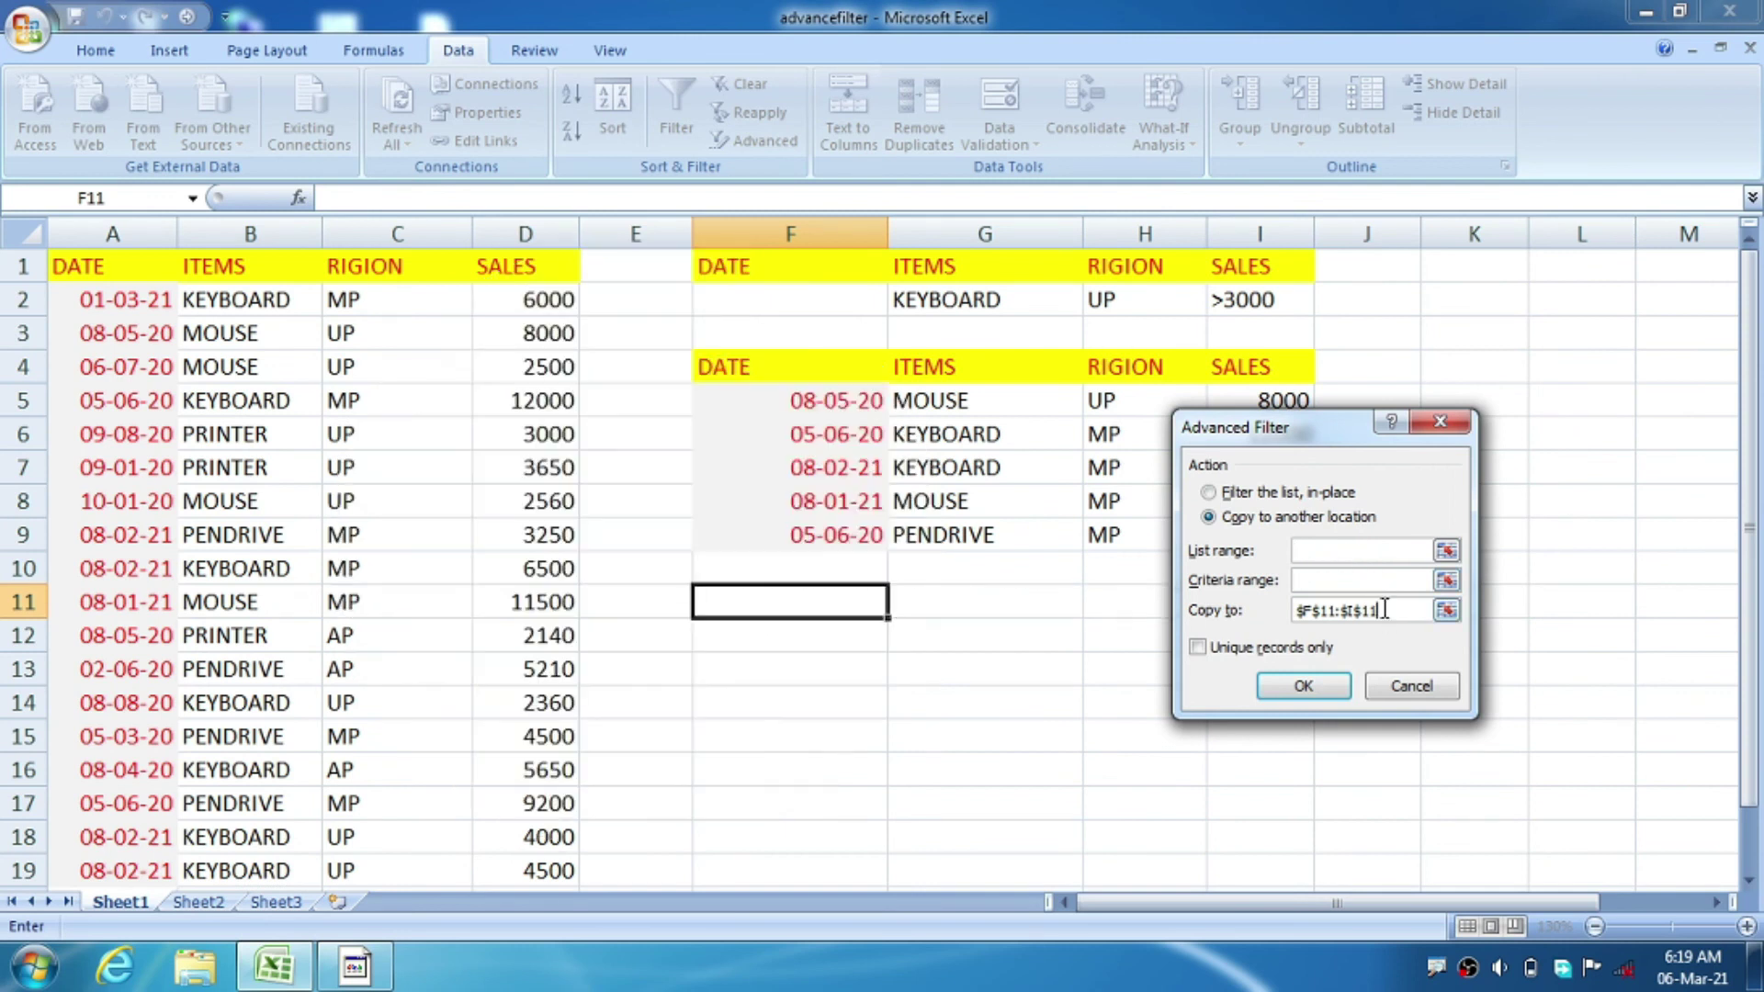
pyautogui.press('BackSpace')
pyautogui.press('BackSpace')
pyautogui.press('BackSpace')
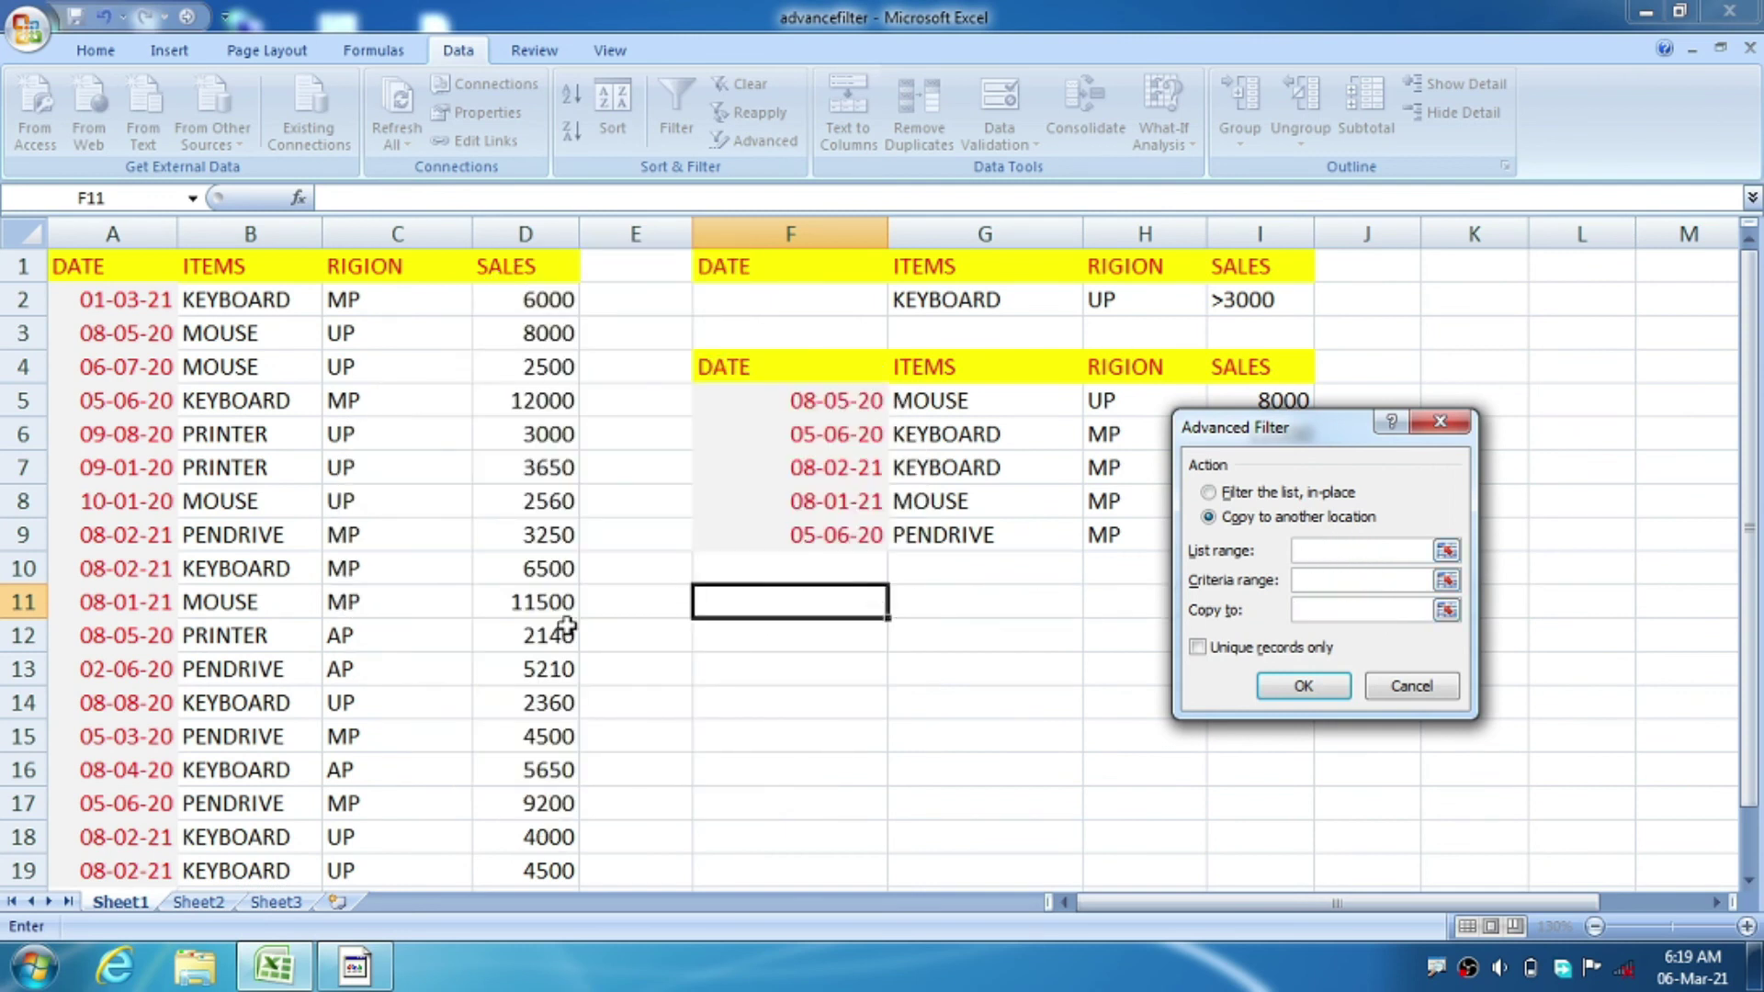
pyautogui.click(137, 273)
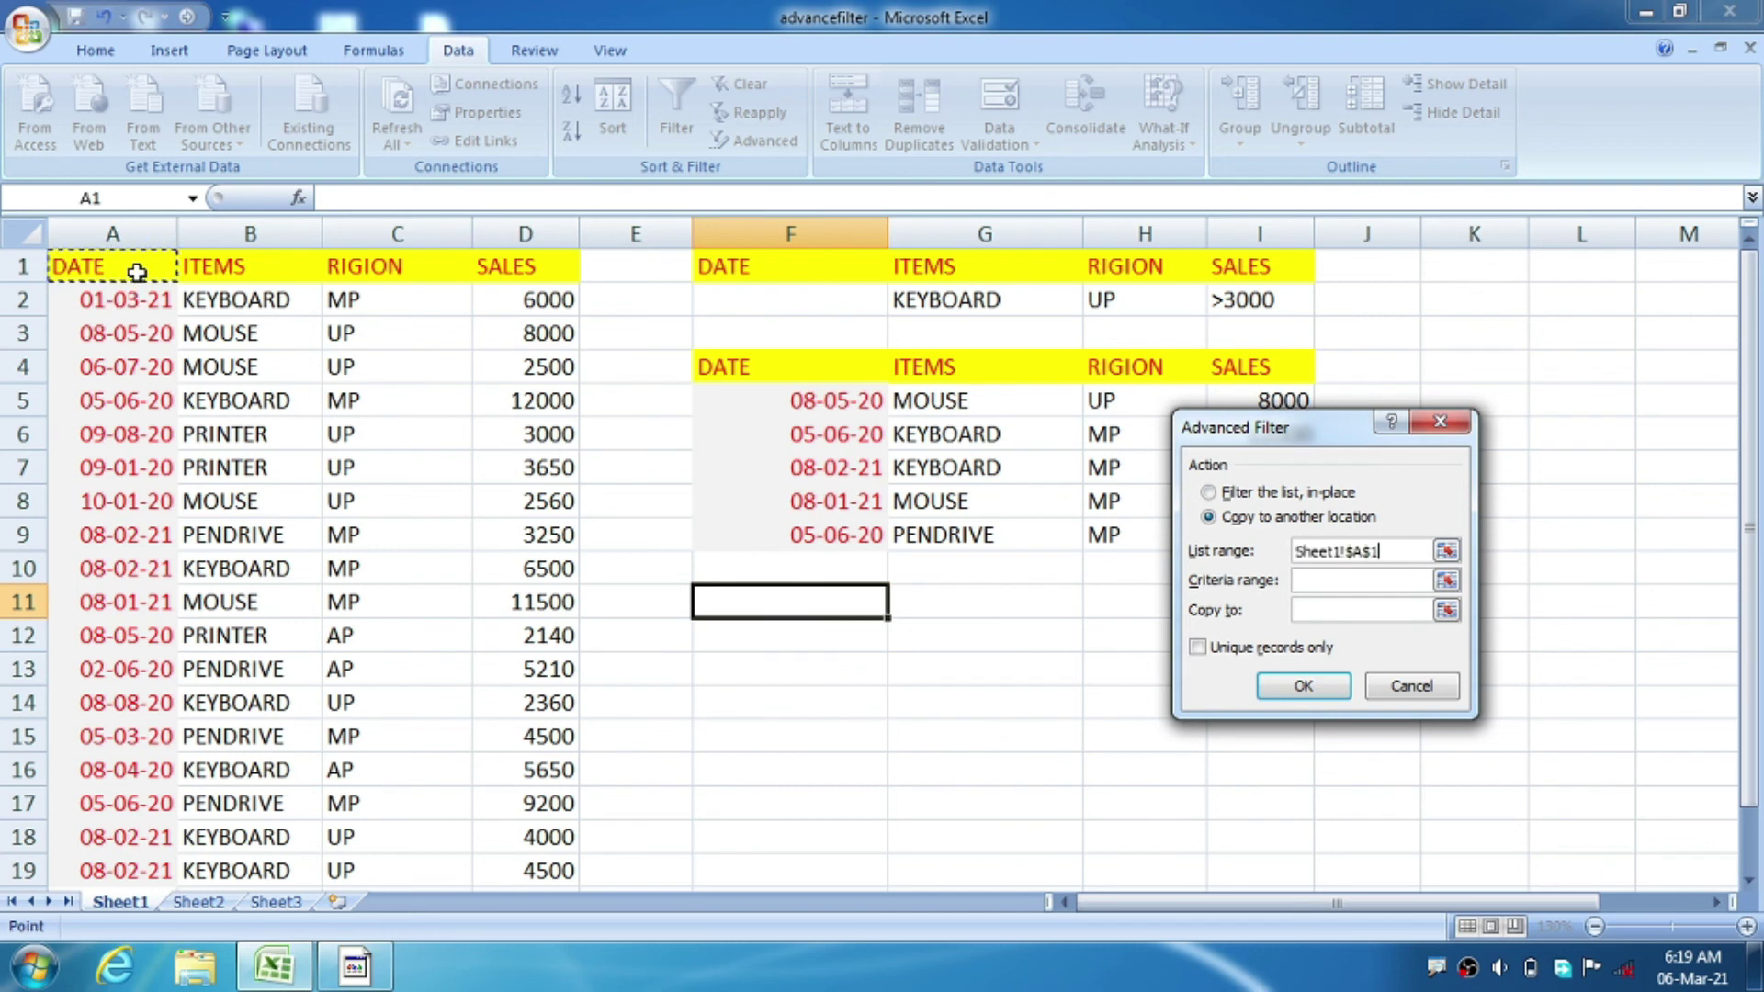
pyautogui.hotkey('ctrl', 'shift', 'Right')
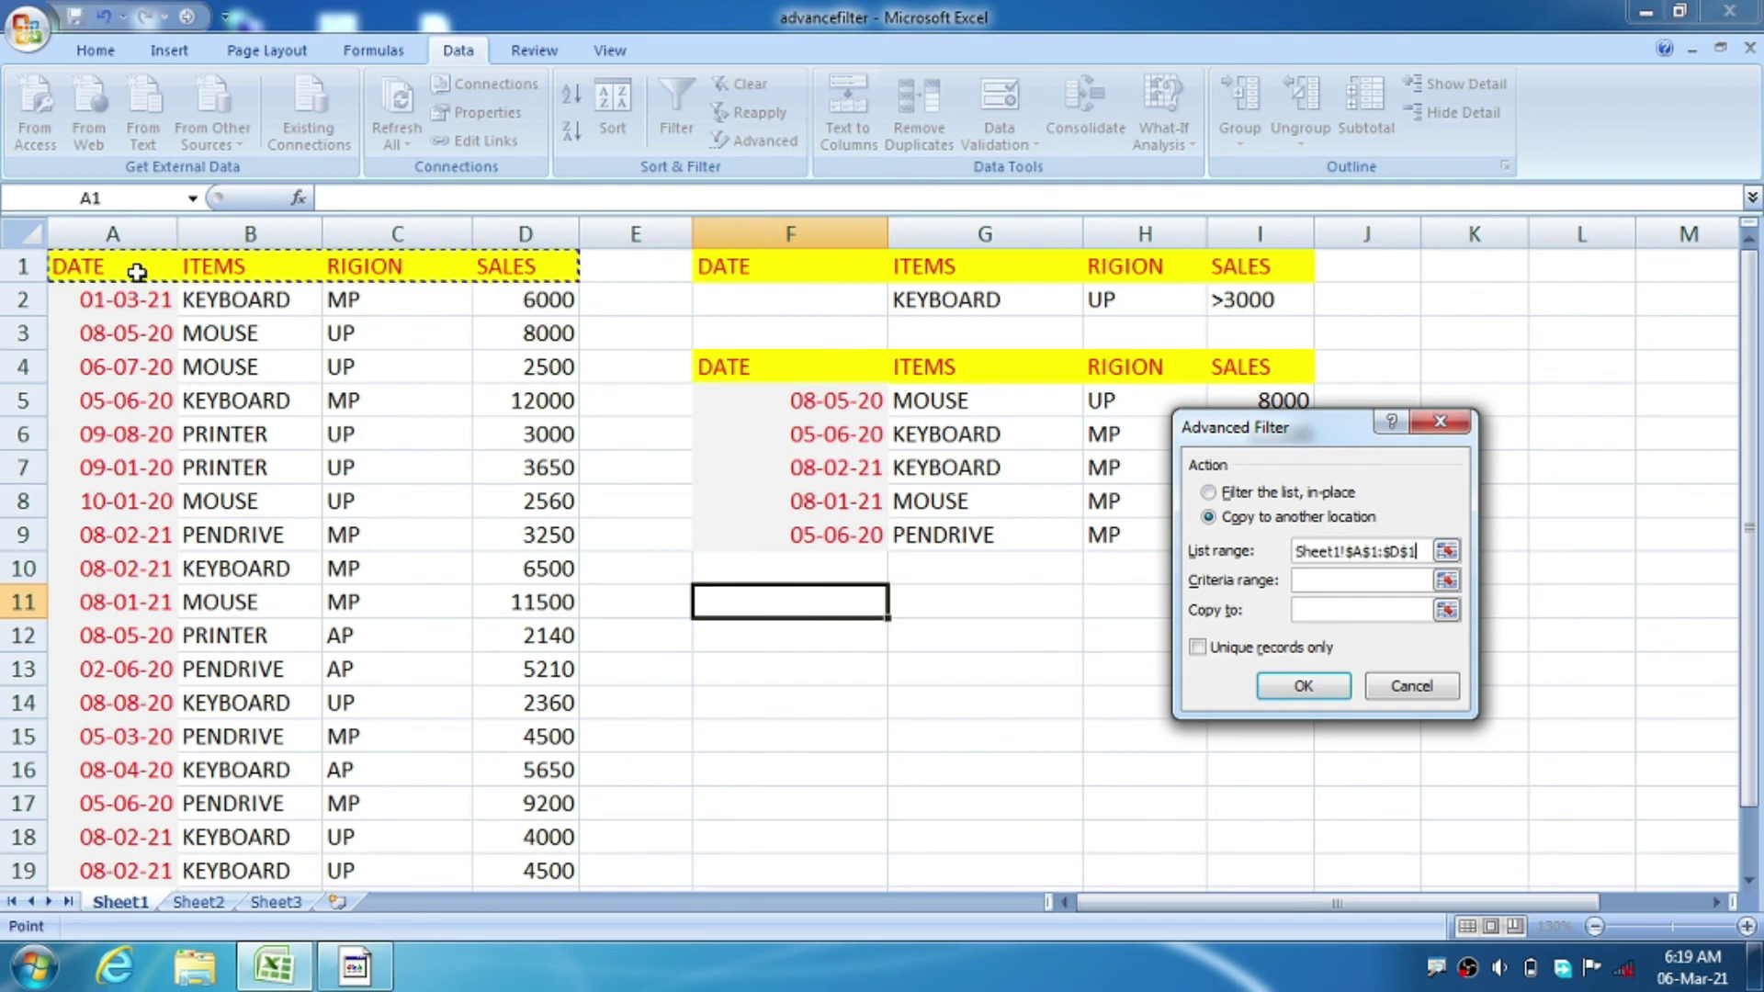
pyautogui.hotkey('ctrl', 'shift', 'Down')
# Set criteria range F1:I2 and Copy to F11, then run the filter.
pyautogui.click(1332, 580)
pyautogui.moveTo(783, 281); pyautogui.dragTo(783, 292)
pyautogui.hotkey('ctrl', 'shift', 'Right')
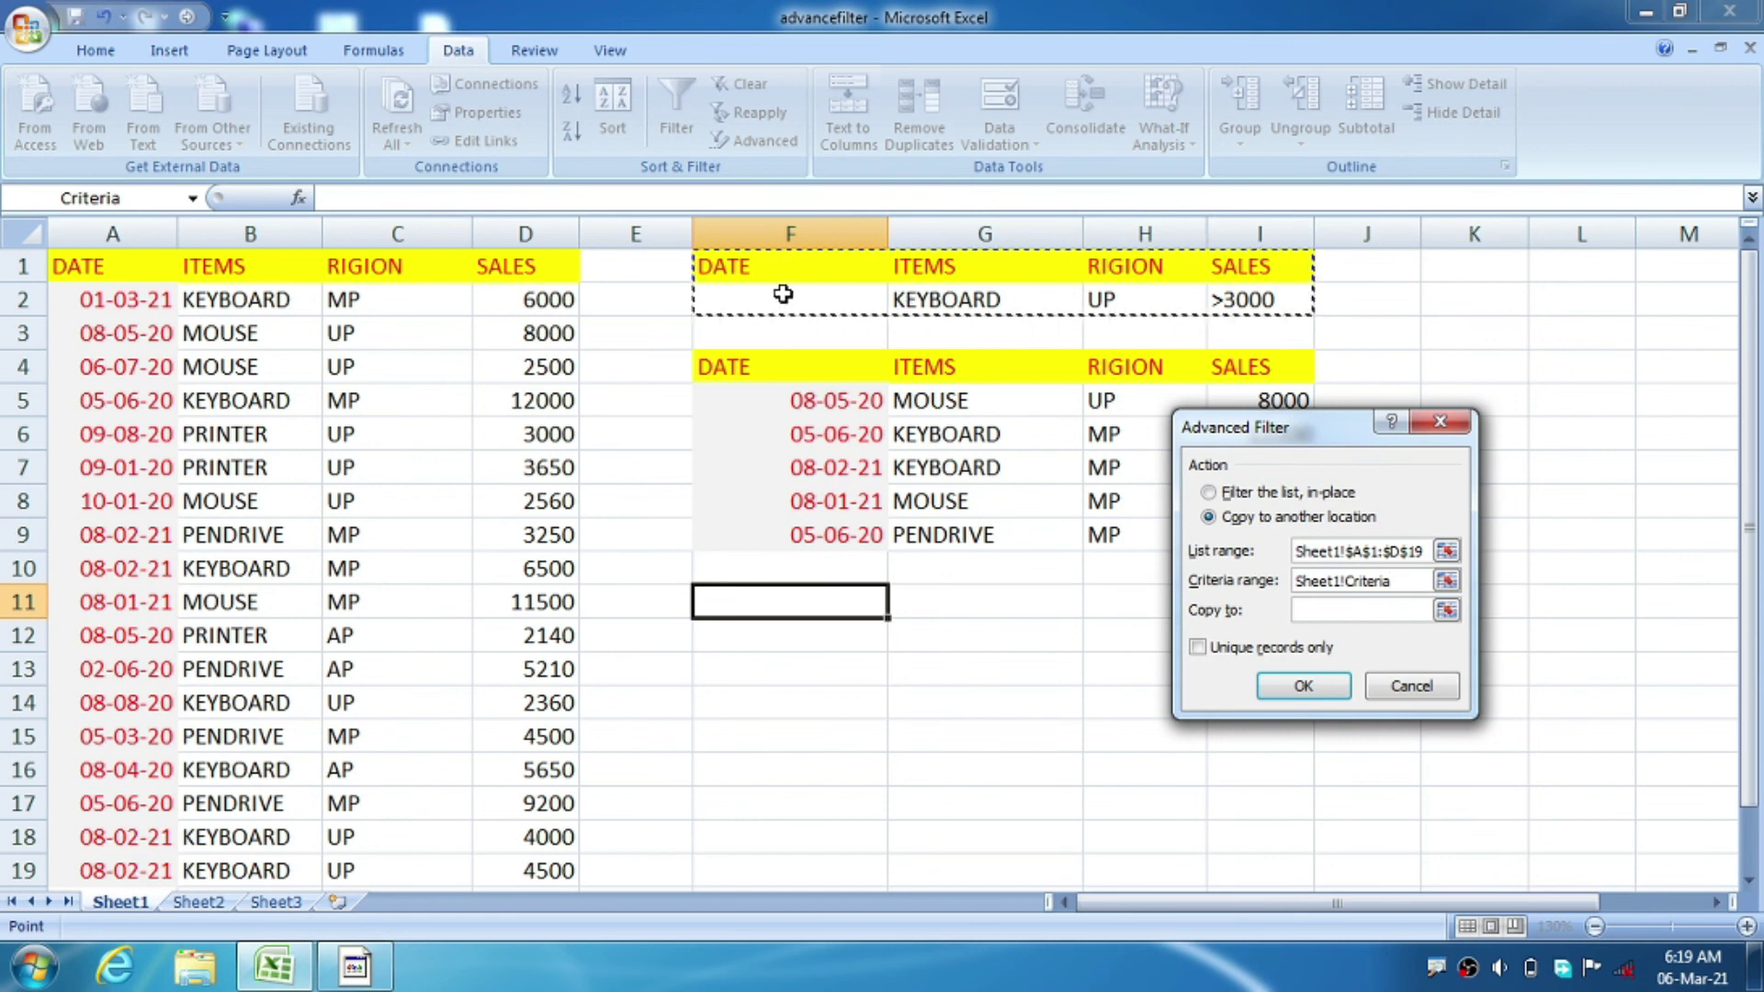
pyautogui.click(1344, 612)
pyautogui.click(763, 602)
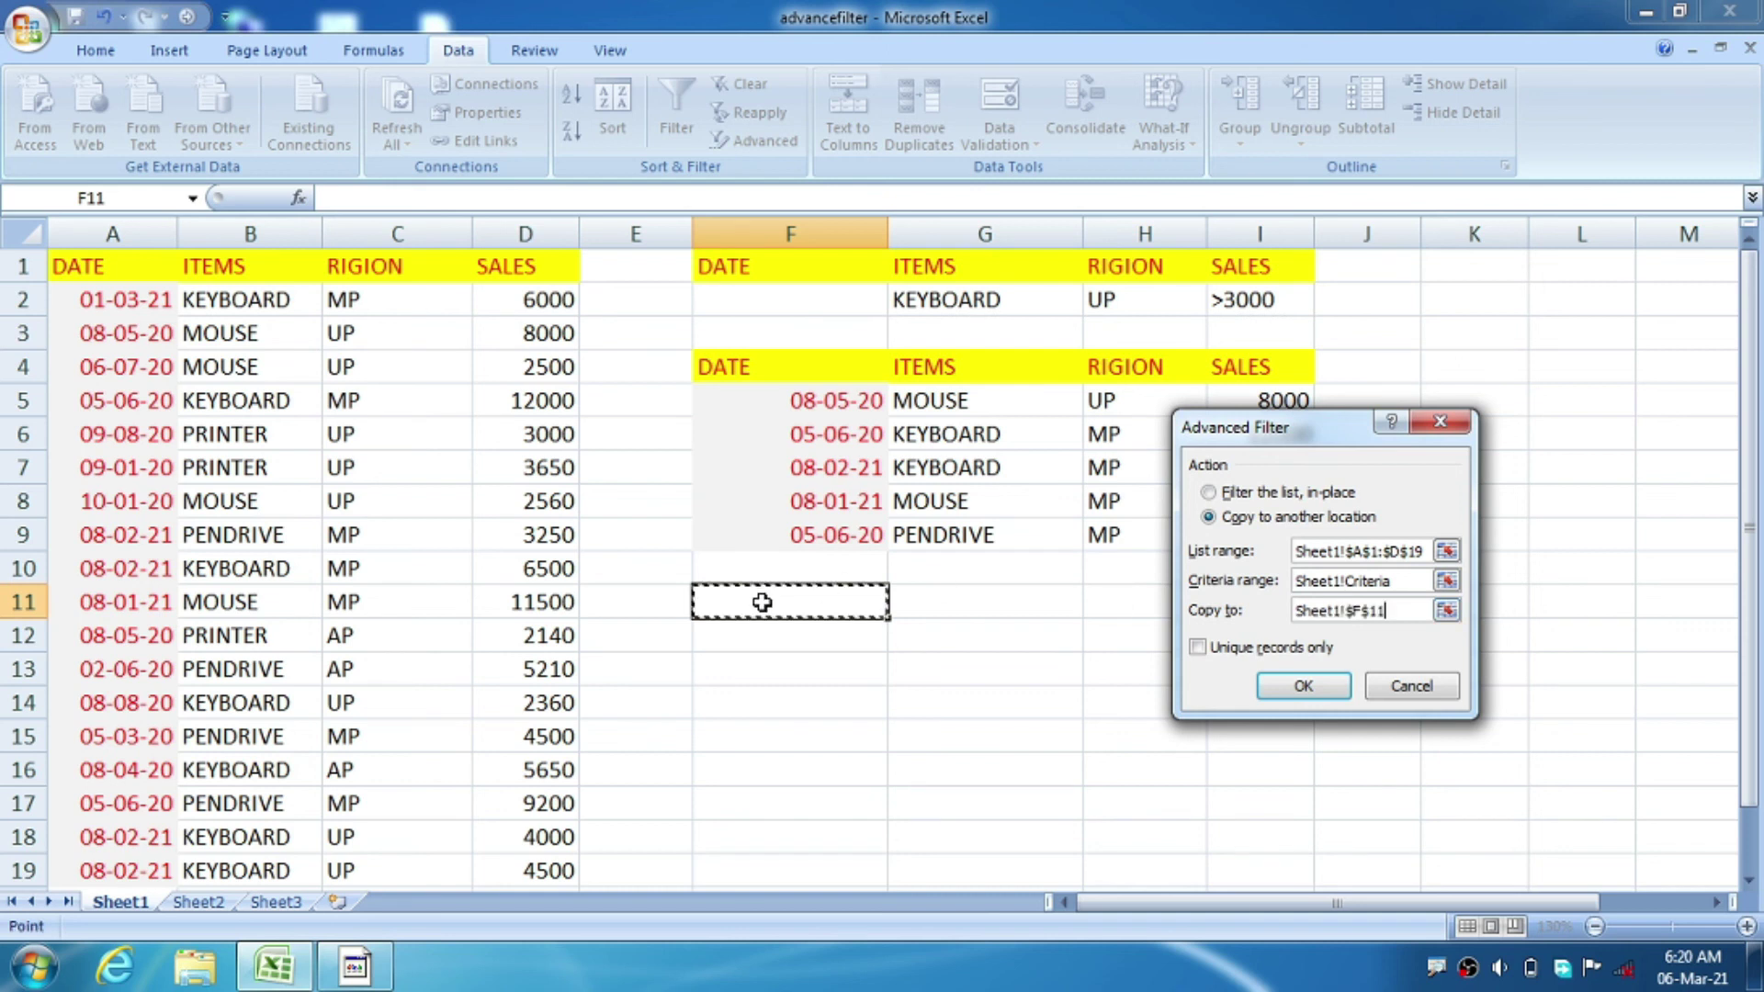
pyautogui.click(1307, 685)
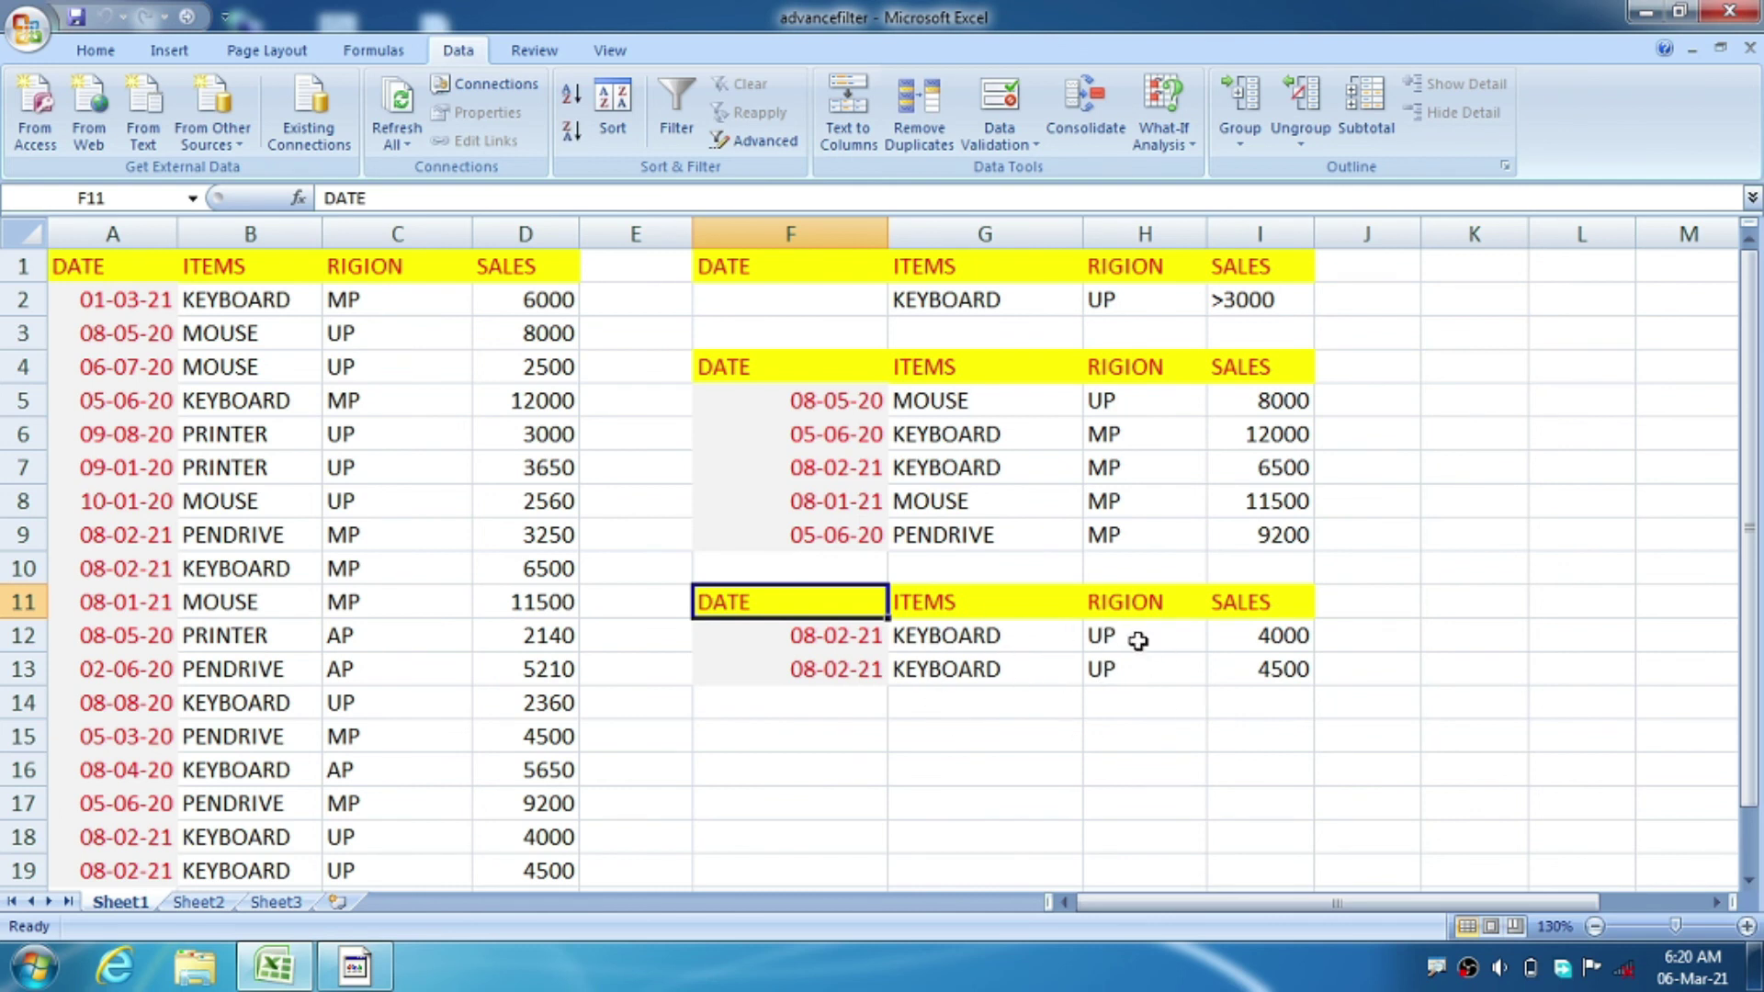
pyautogui.press('Down')
pyautogui.press('Down')
pyautogui.press('Down')
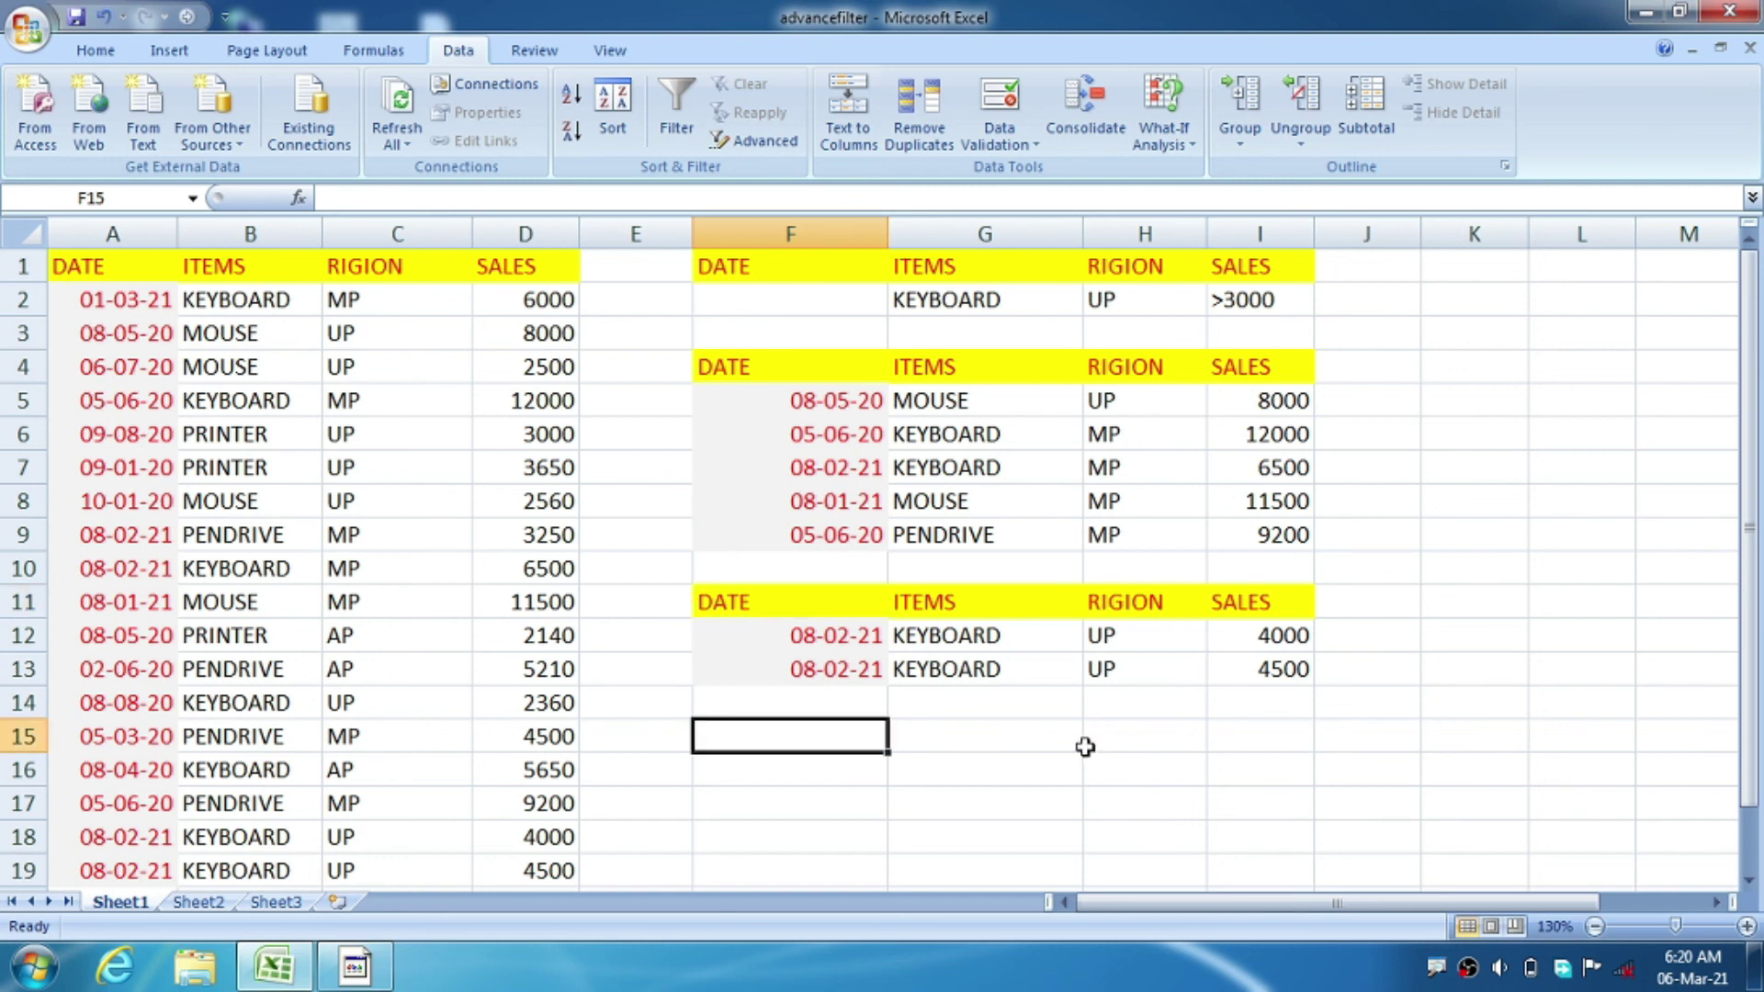